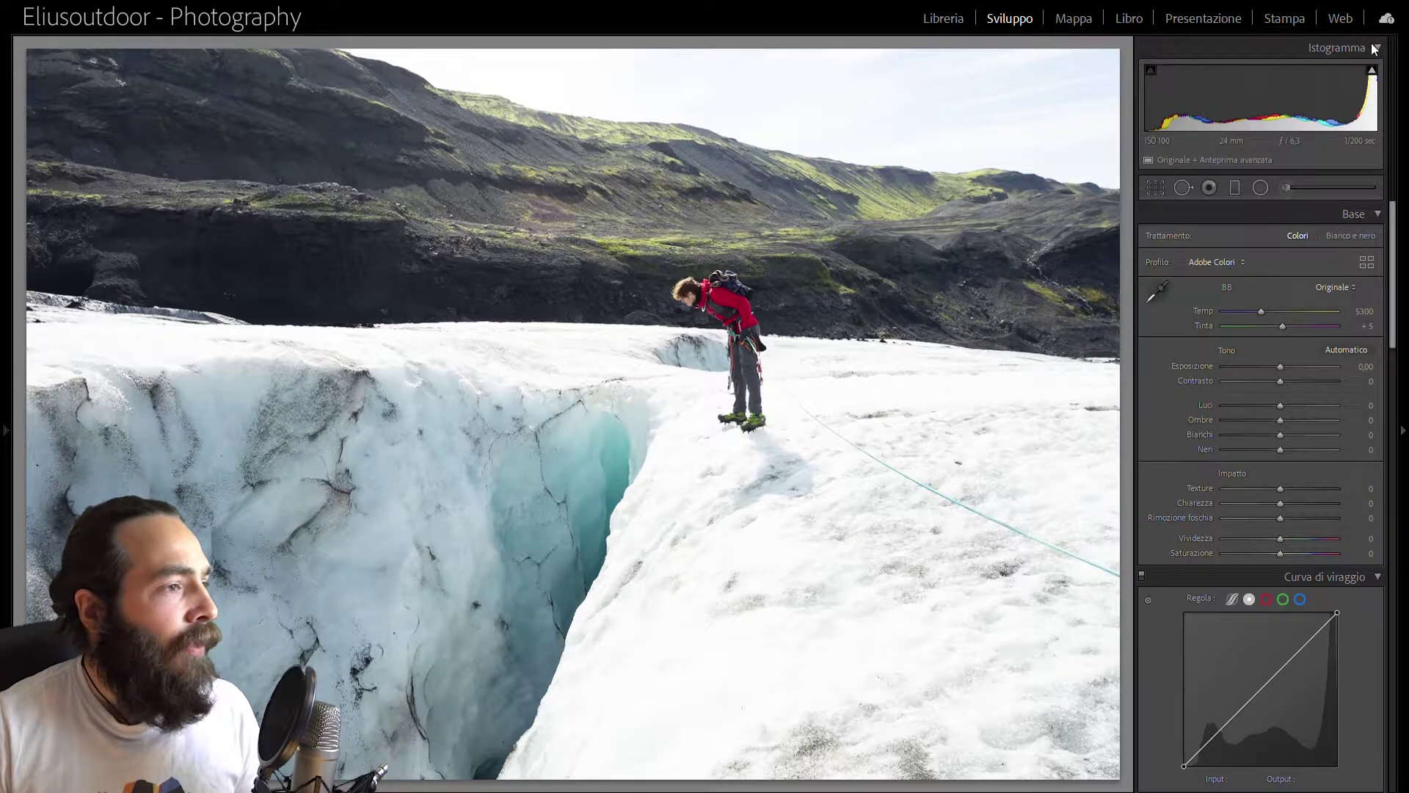
Step: Toggle the highlight clipping warning and inspect the crevasse close up before returning to full view
left_click_drag(1394, 205, 1397, 193)
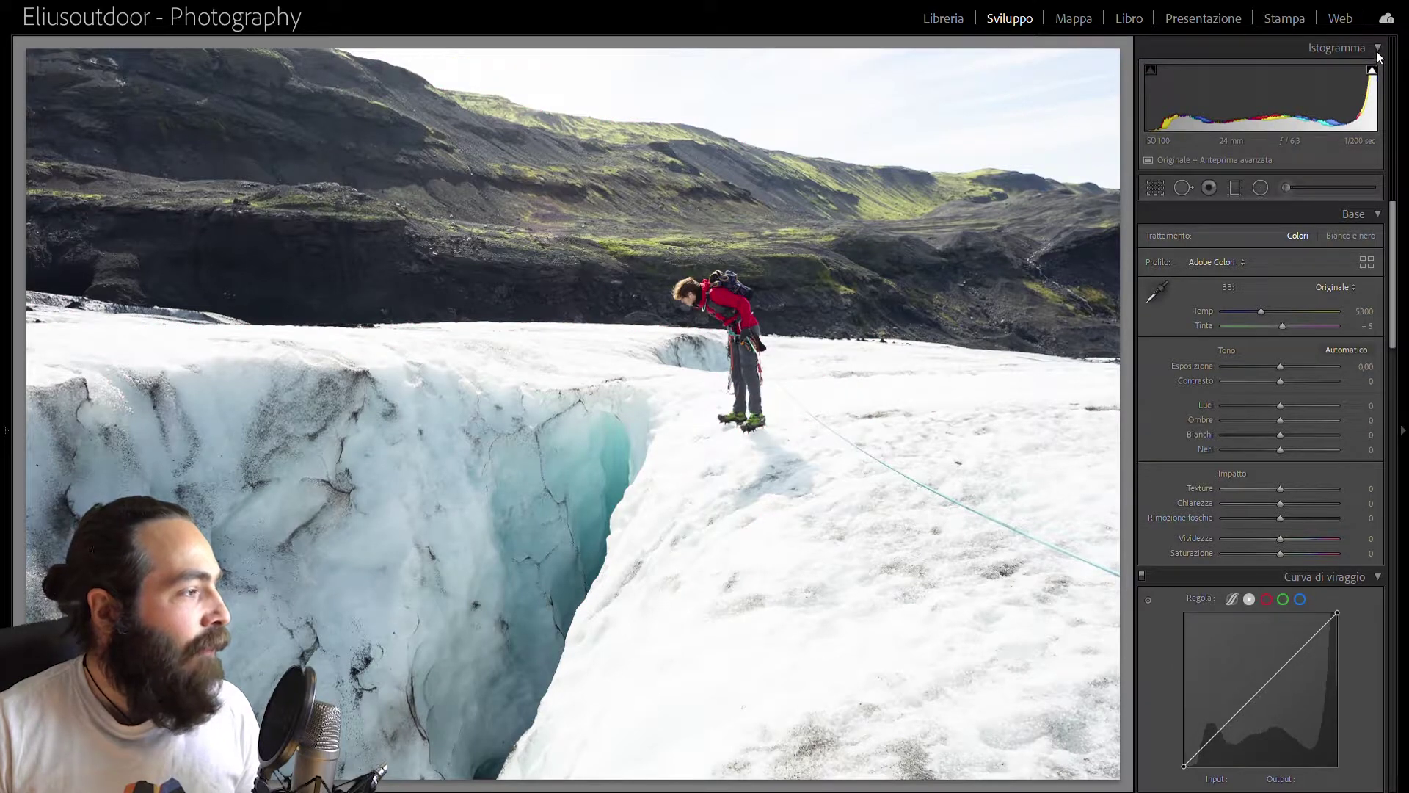
key("j")
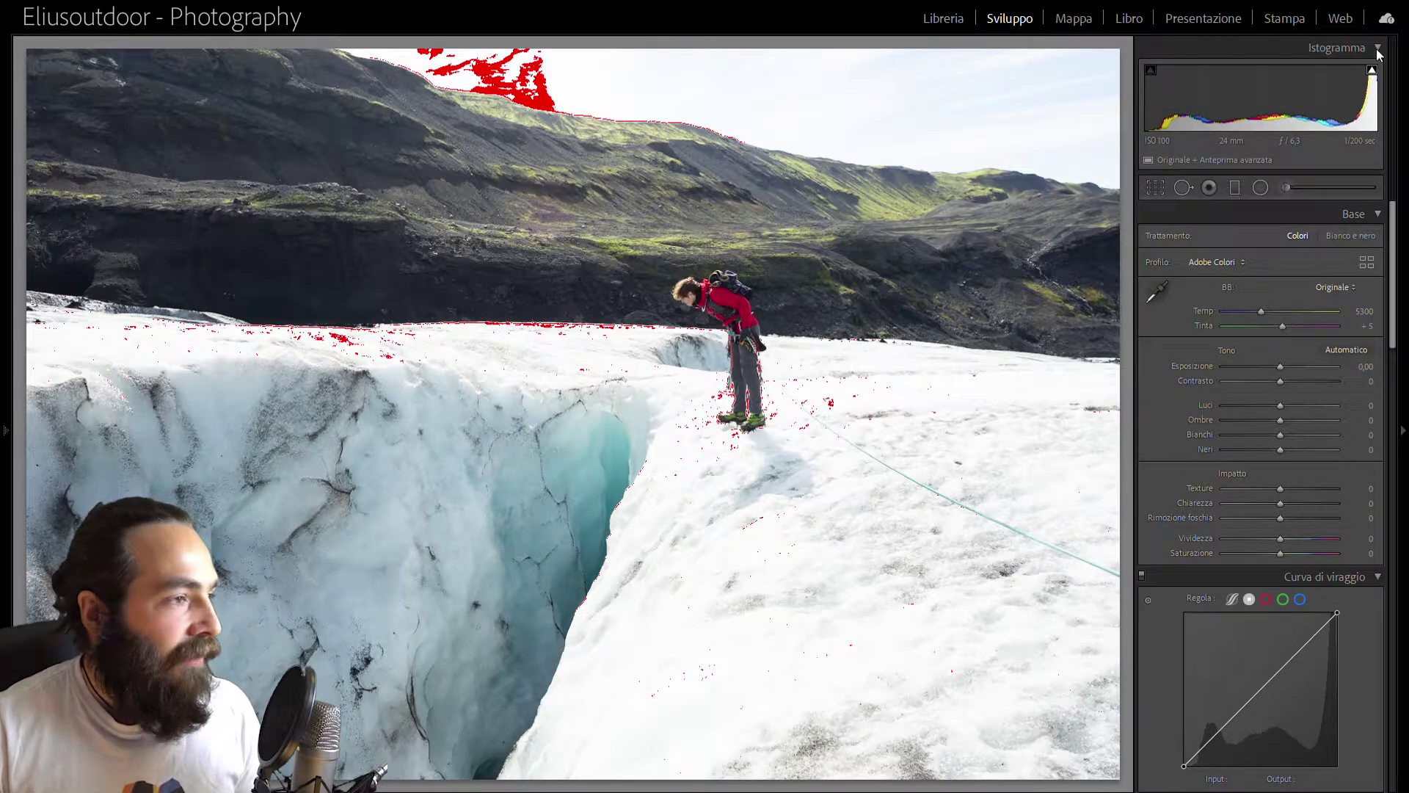
key("j")
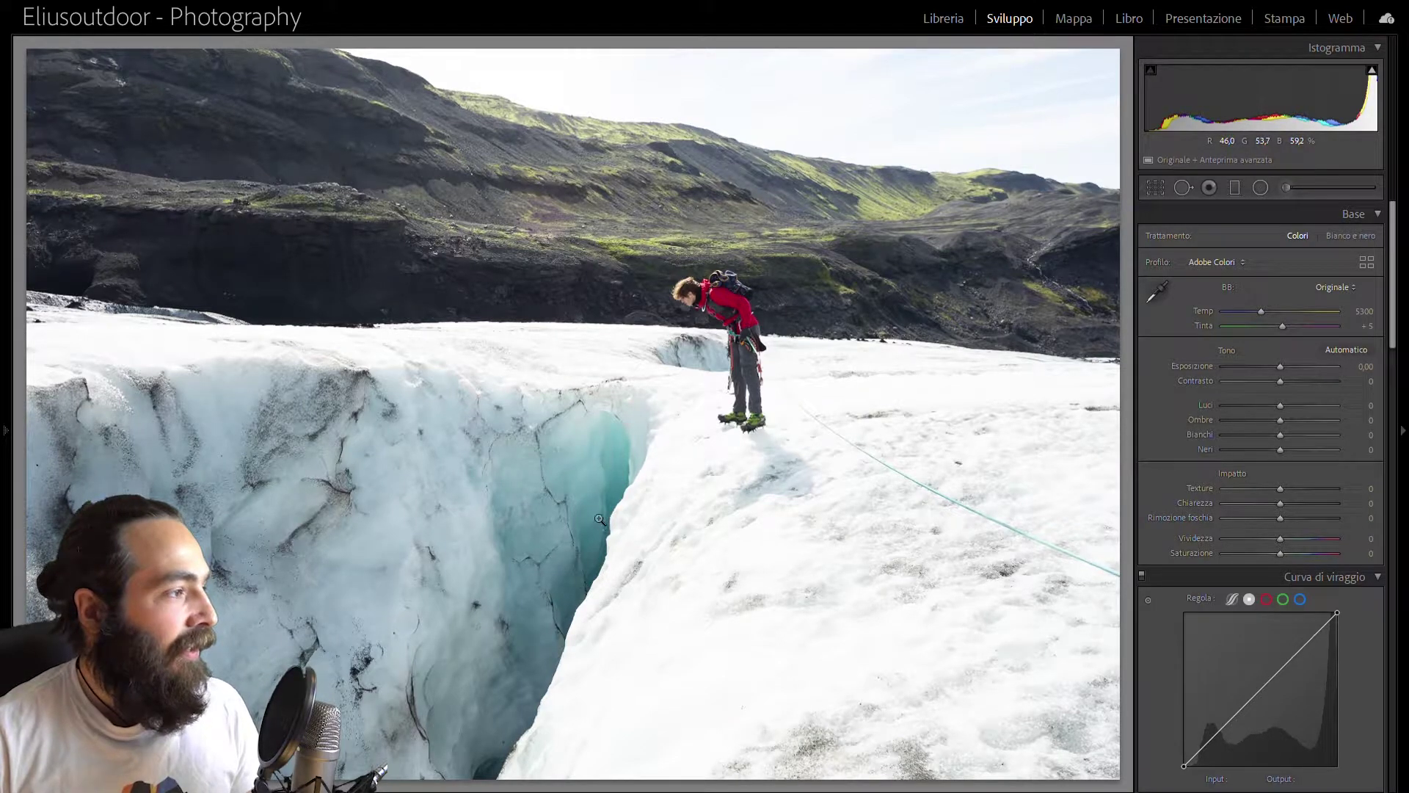
left_click(613, 426)
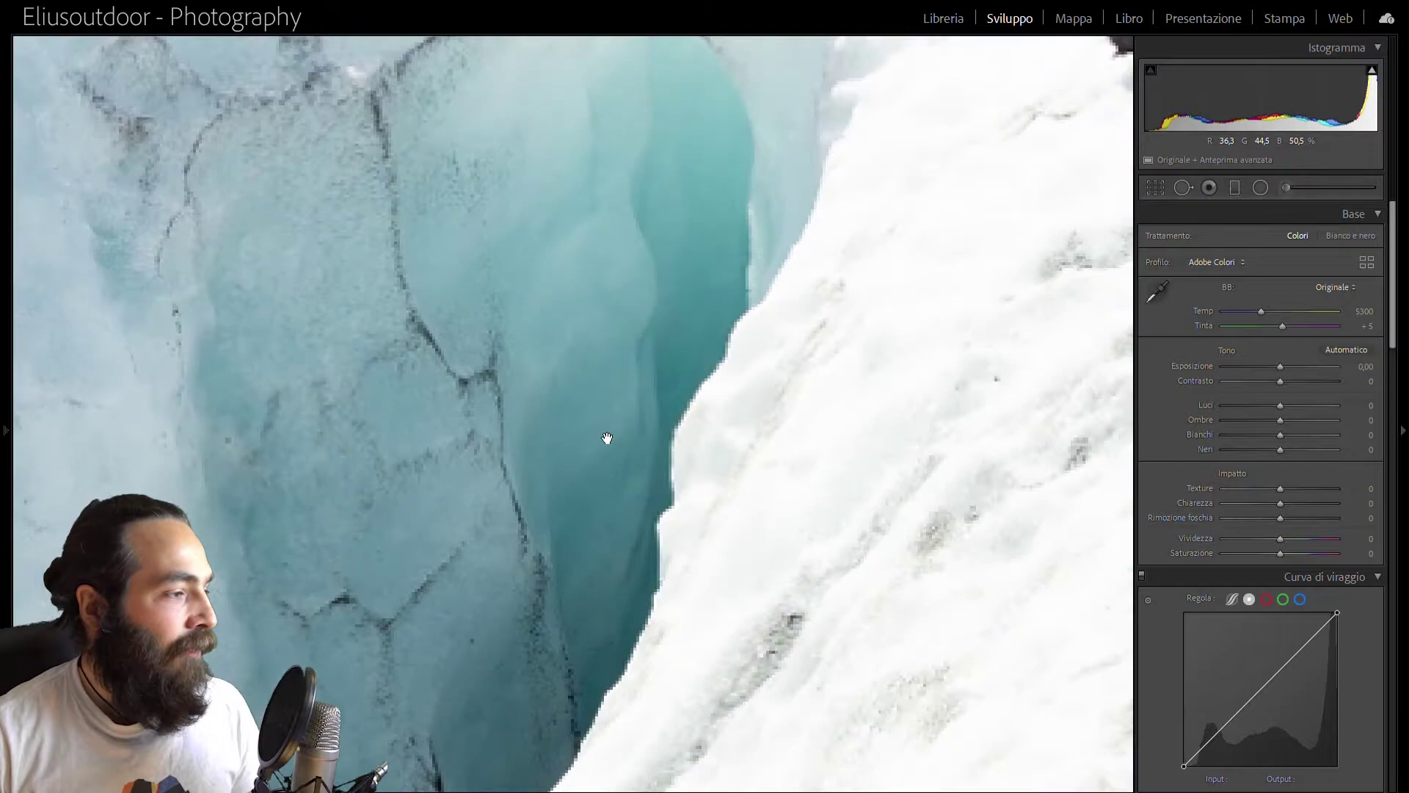
left_click_drag(658, 308, 641, 431)
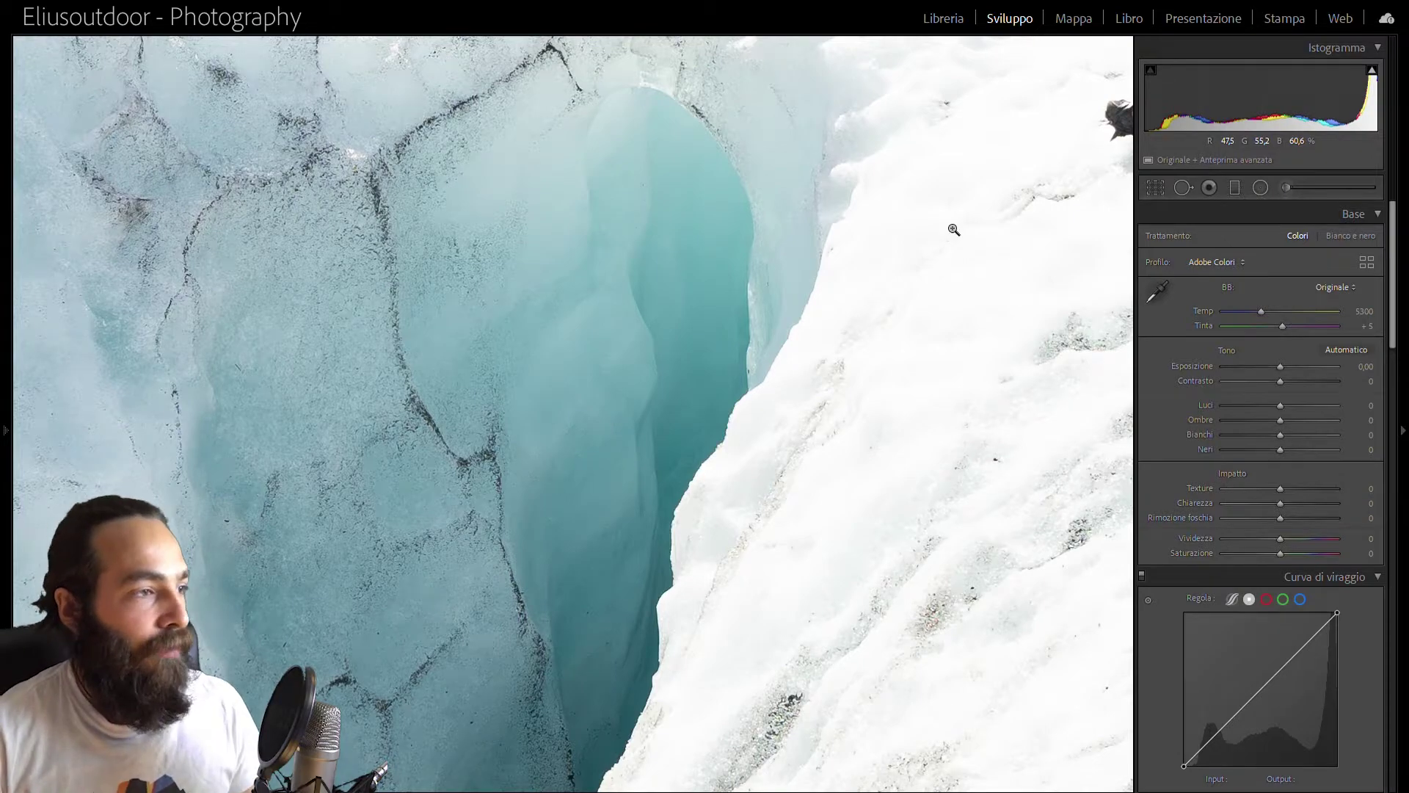
left_click(1130, 137)
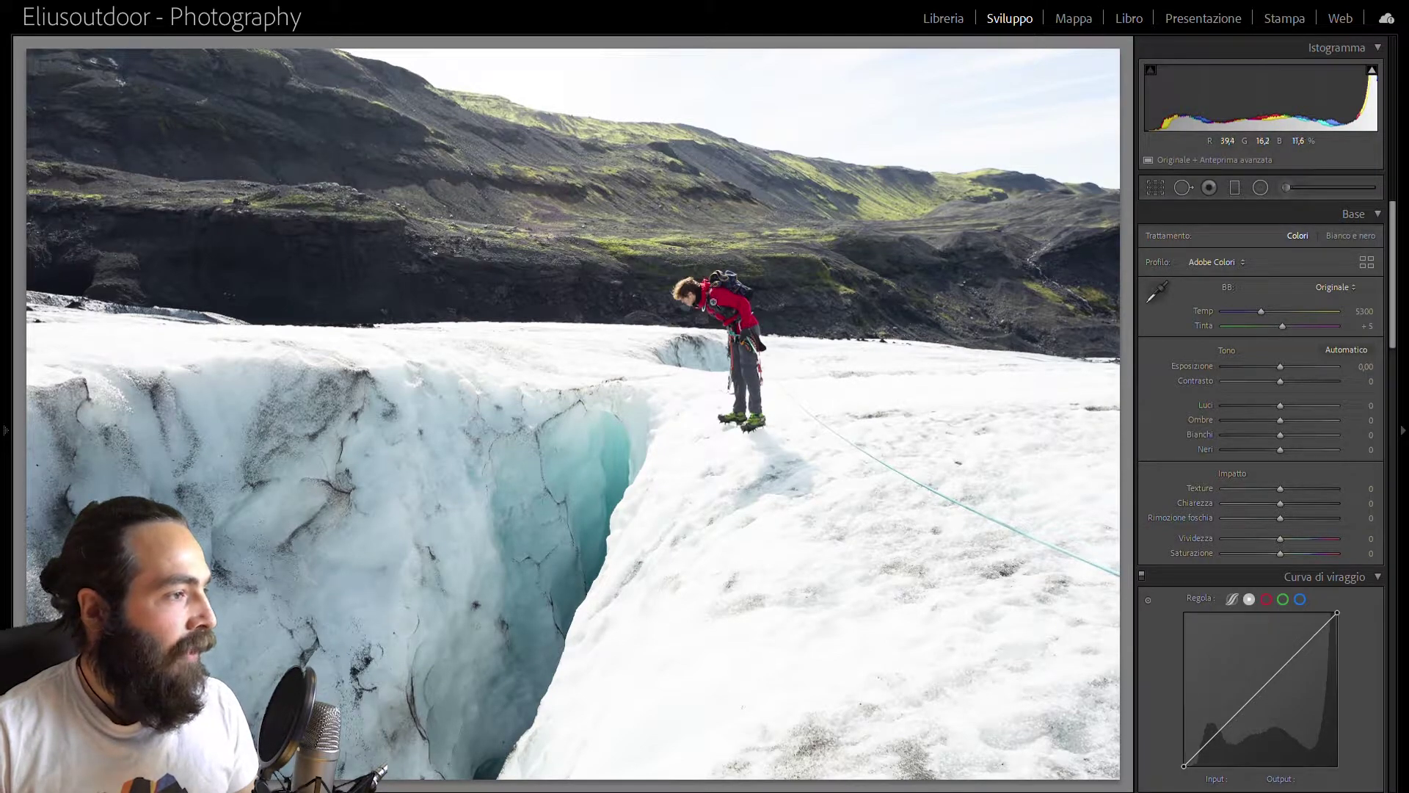
Step: Open and close Crop & Straighten without cropping, then zoom to 1:1 on the climber
left_click(1151, 174)
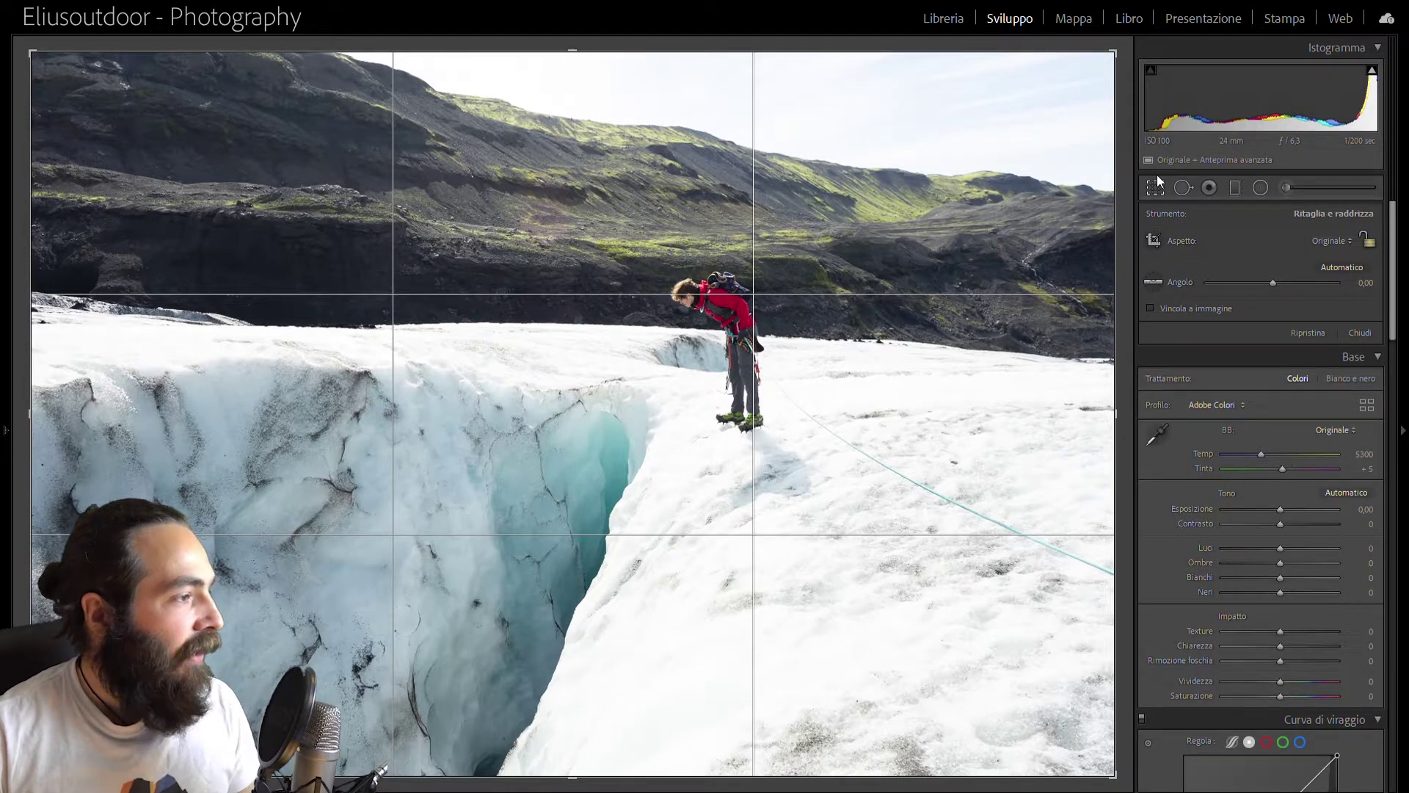
left_click(1145, 186)
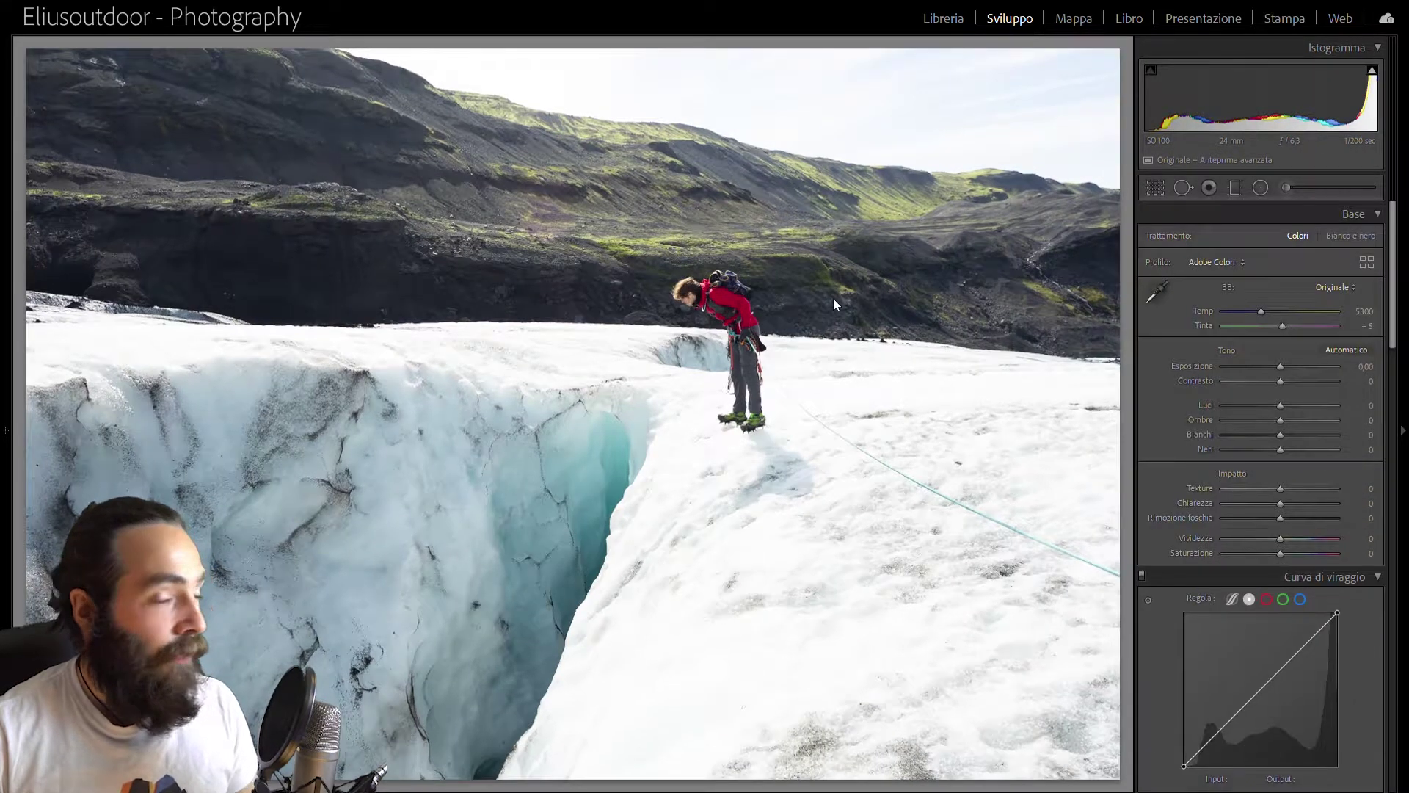
left_click(714, 286)
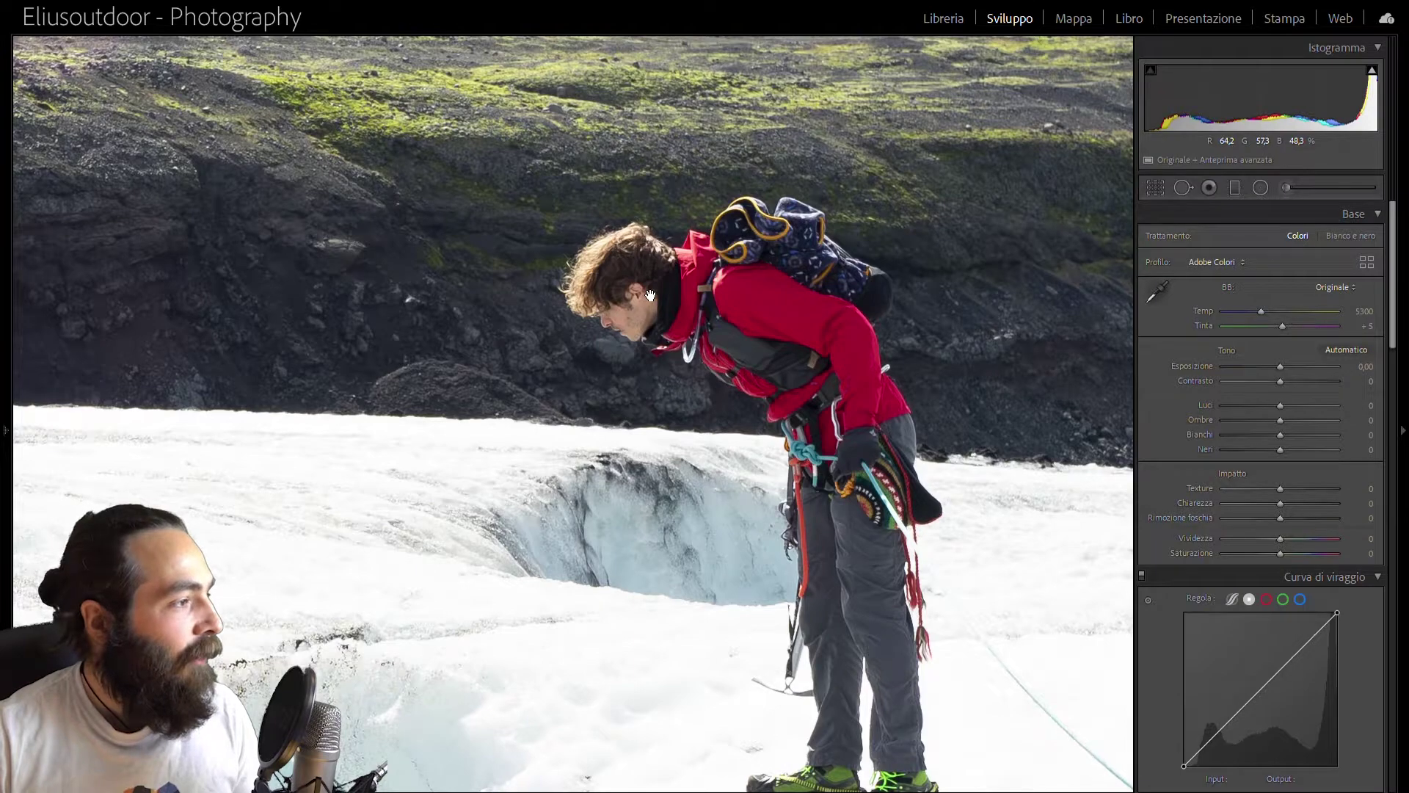
Step: Pan the 1:1 close-up over the climber's head, backpack and boots, then return to Fit view
left_click_drag(714, 364, 643, 270)
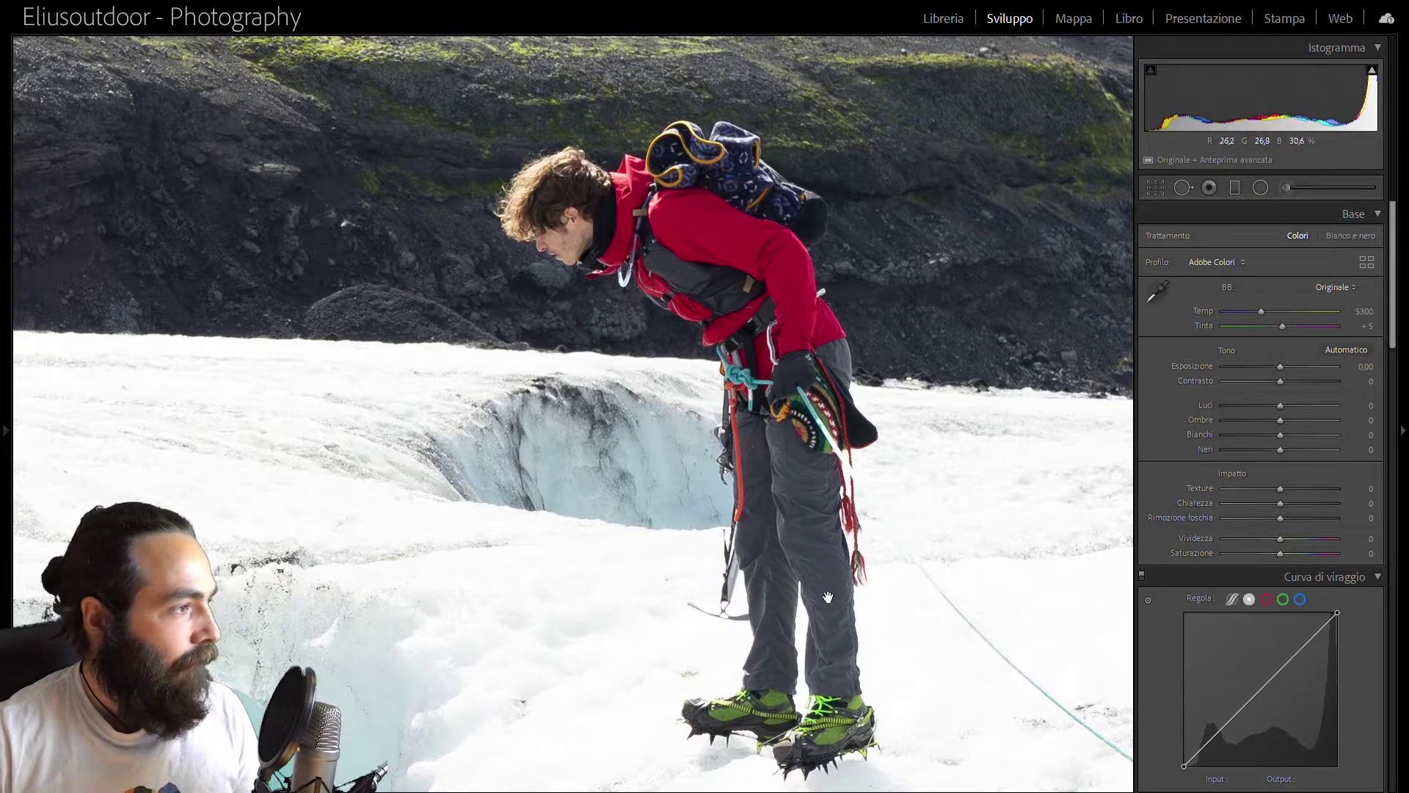
left_click_drag(828, 597, 813, 508)
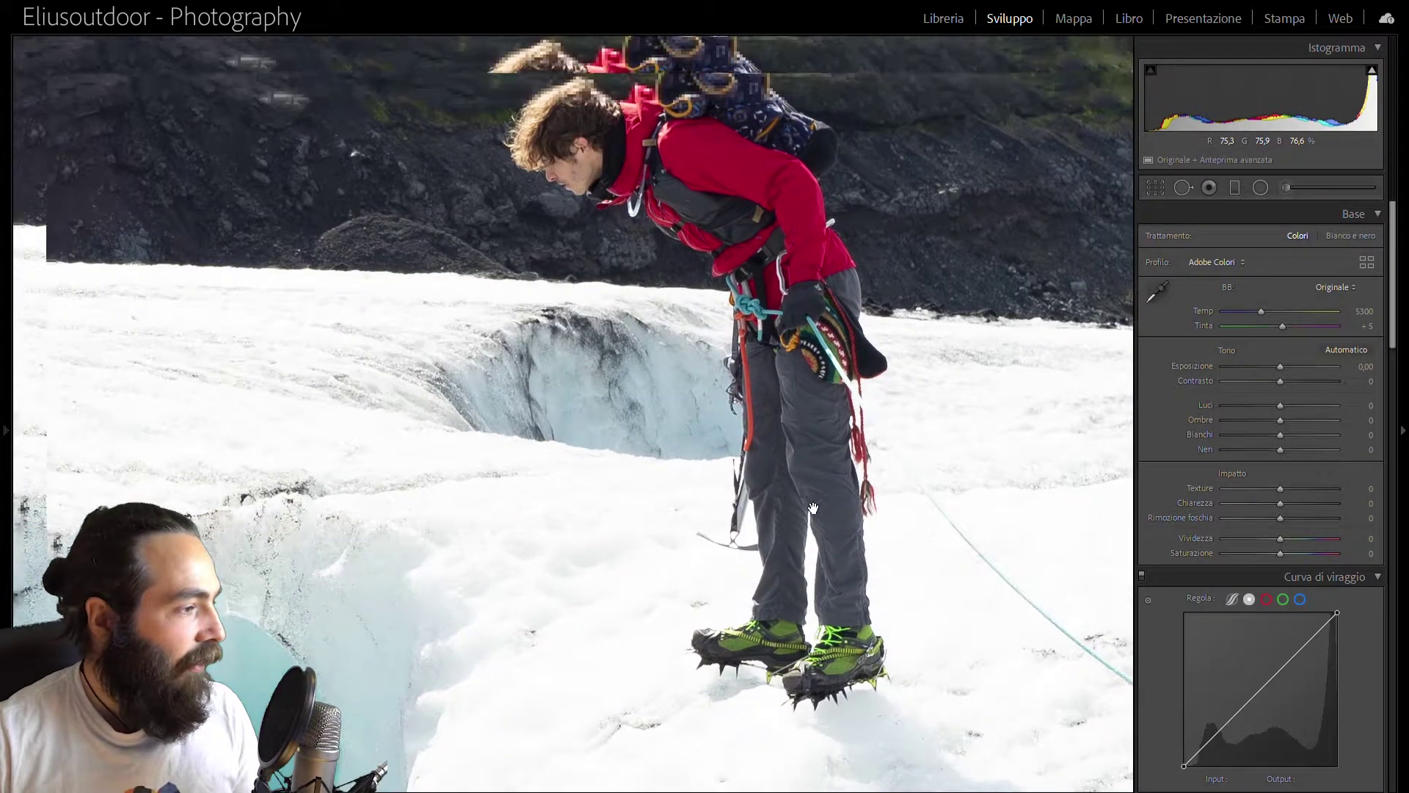
left_click_drag(736, 149, 816, 259)
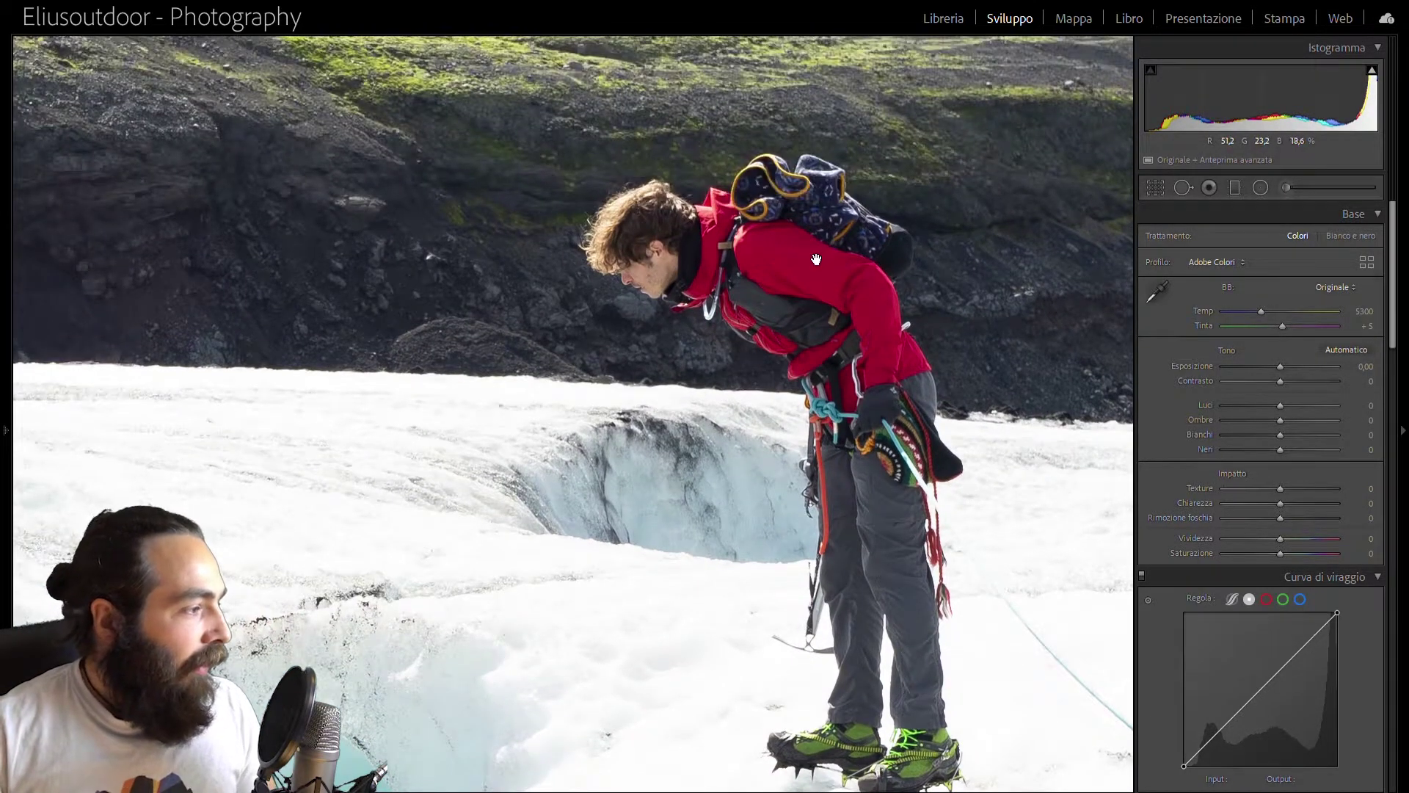
left_click(822, 371)
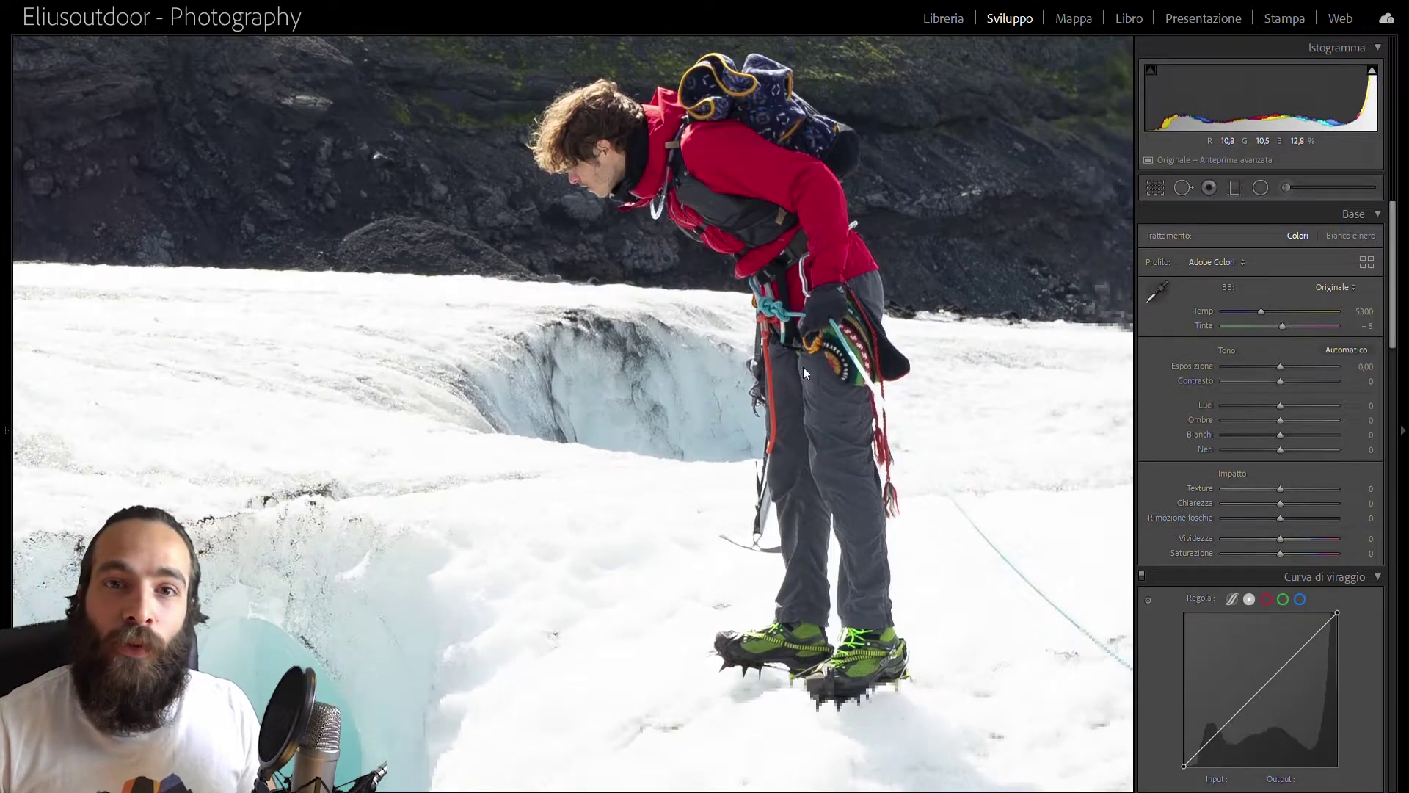
left_click(870, 415)
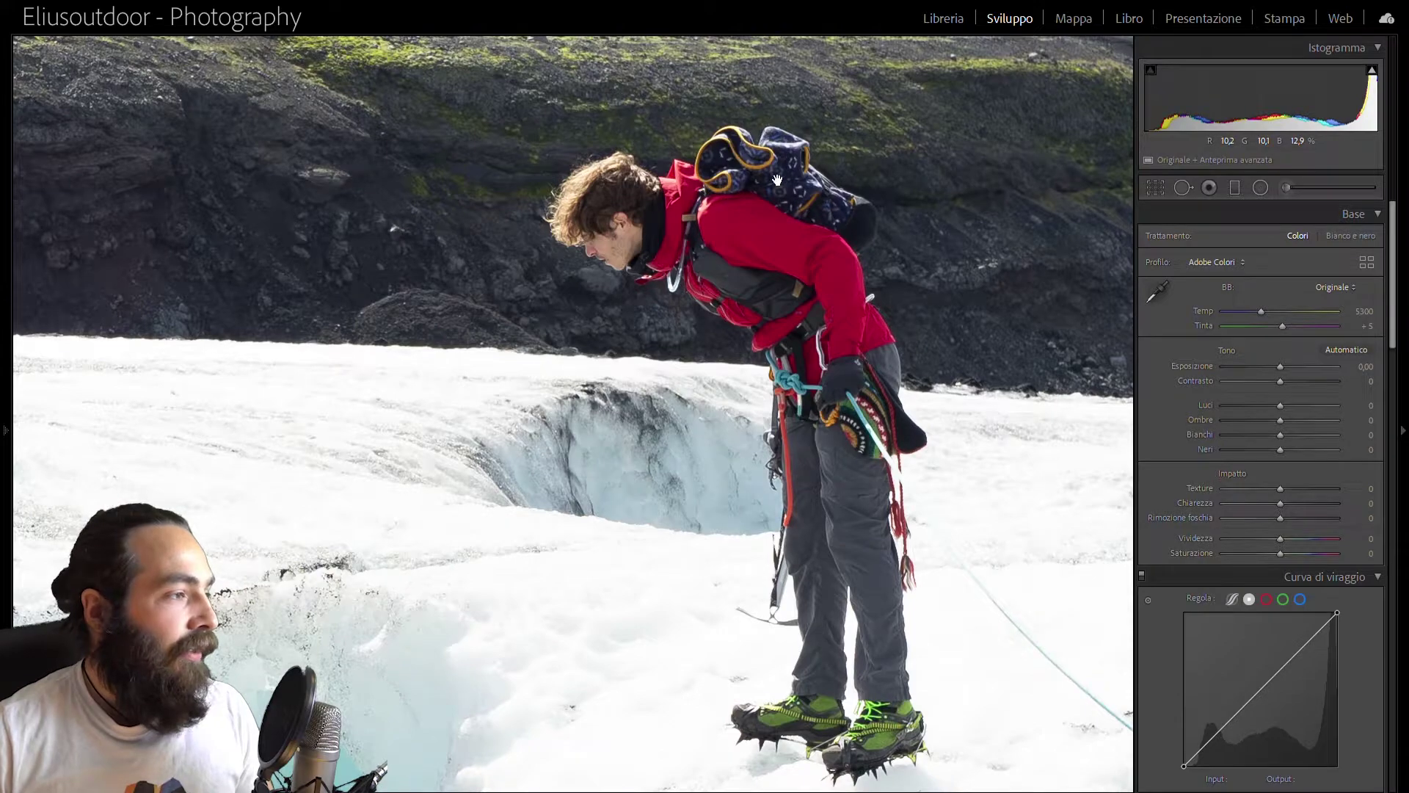
left_click_drag(777, 180, 895, 58)
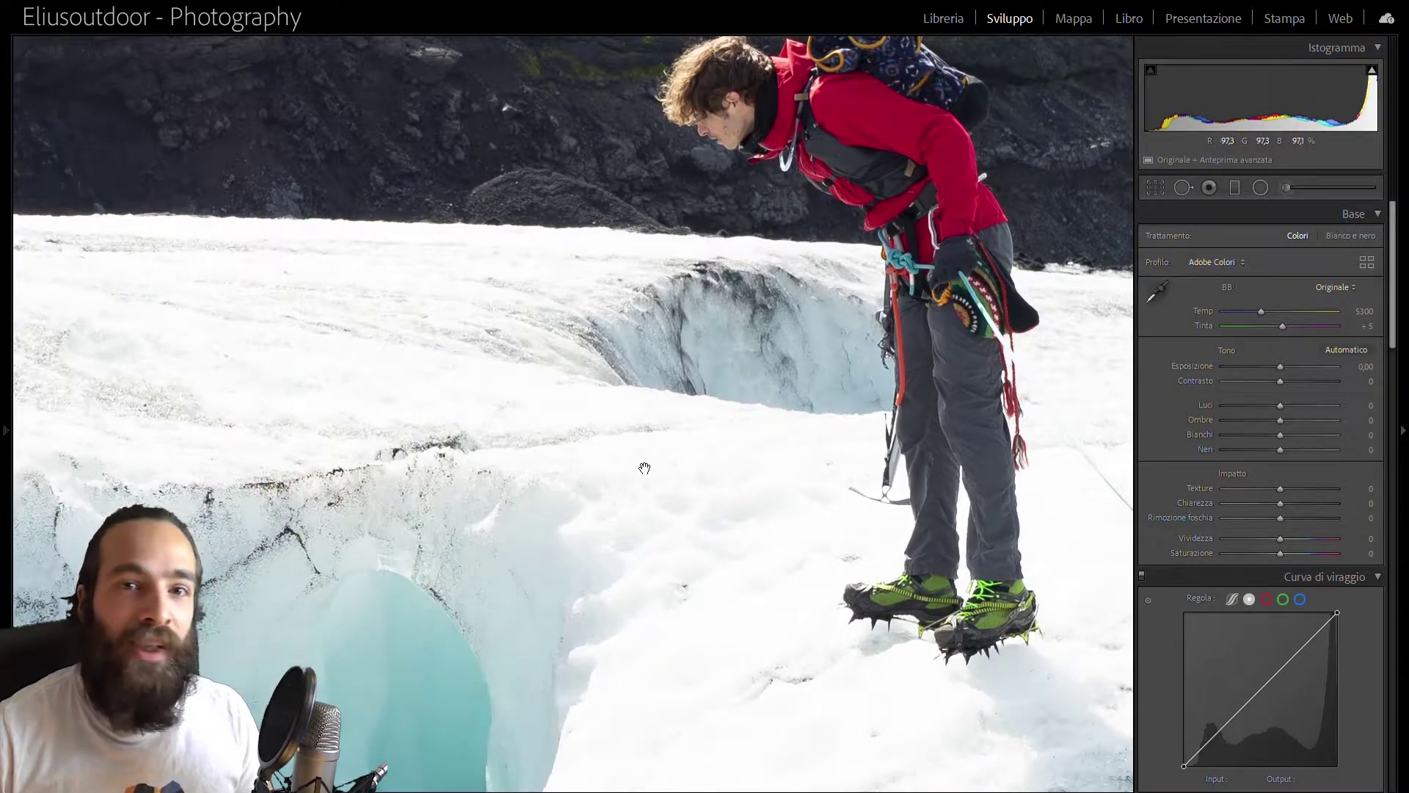
left_click_drag(644, 469, 627, 338)
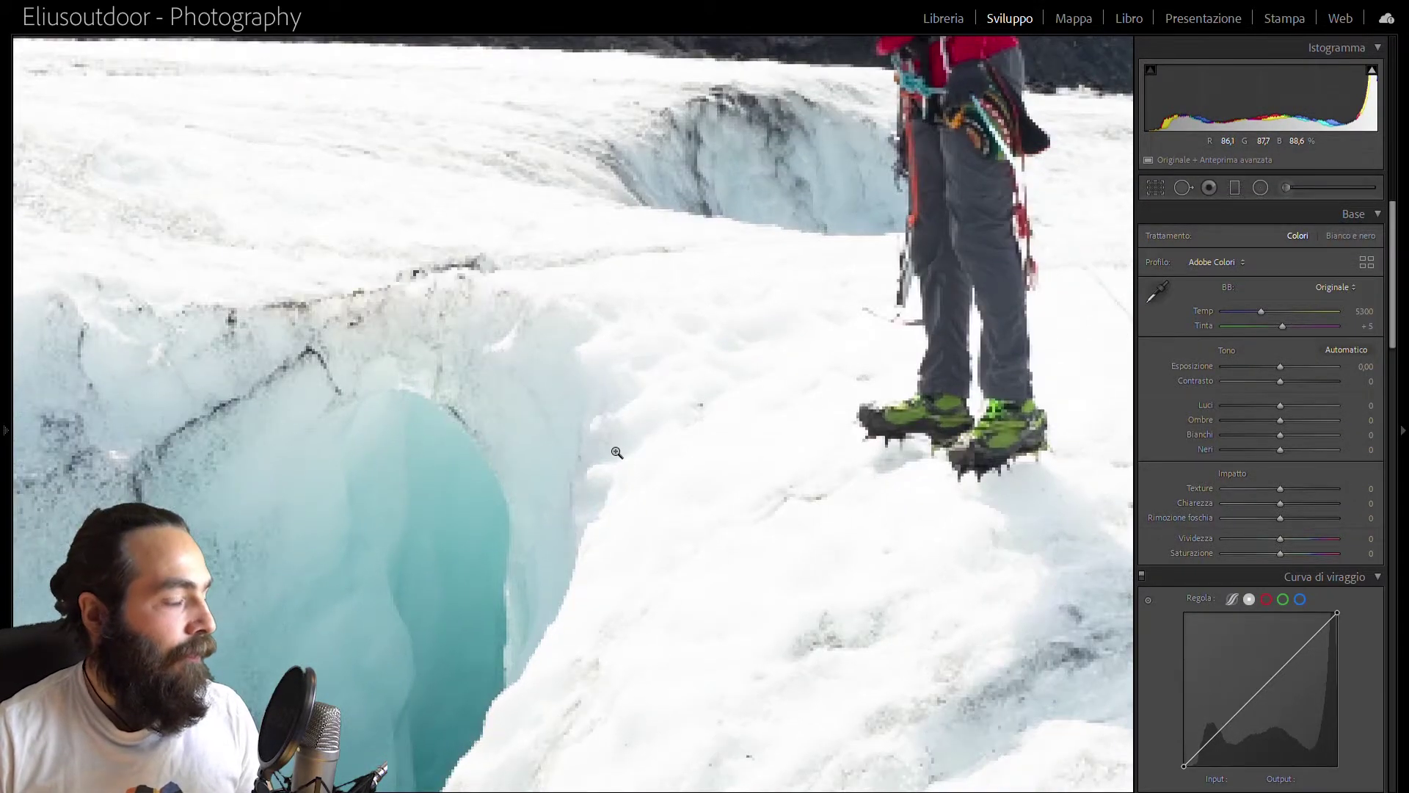
left_click(622, 440)
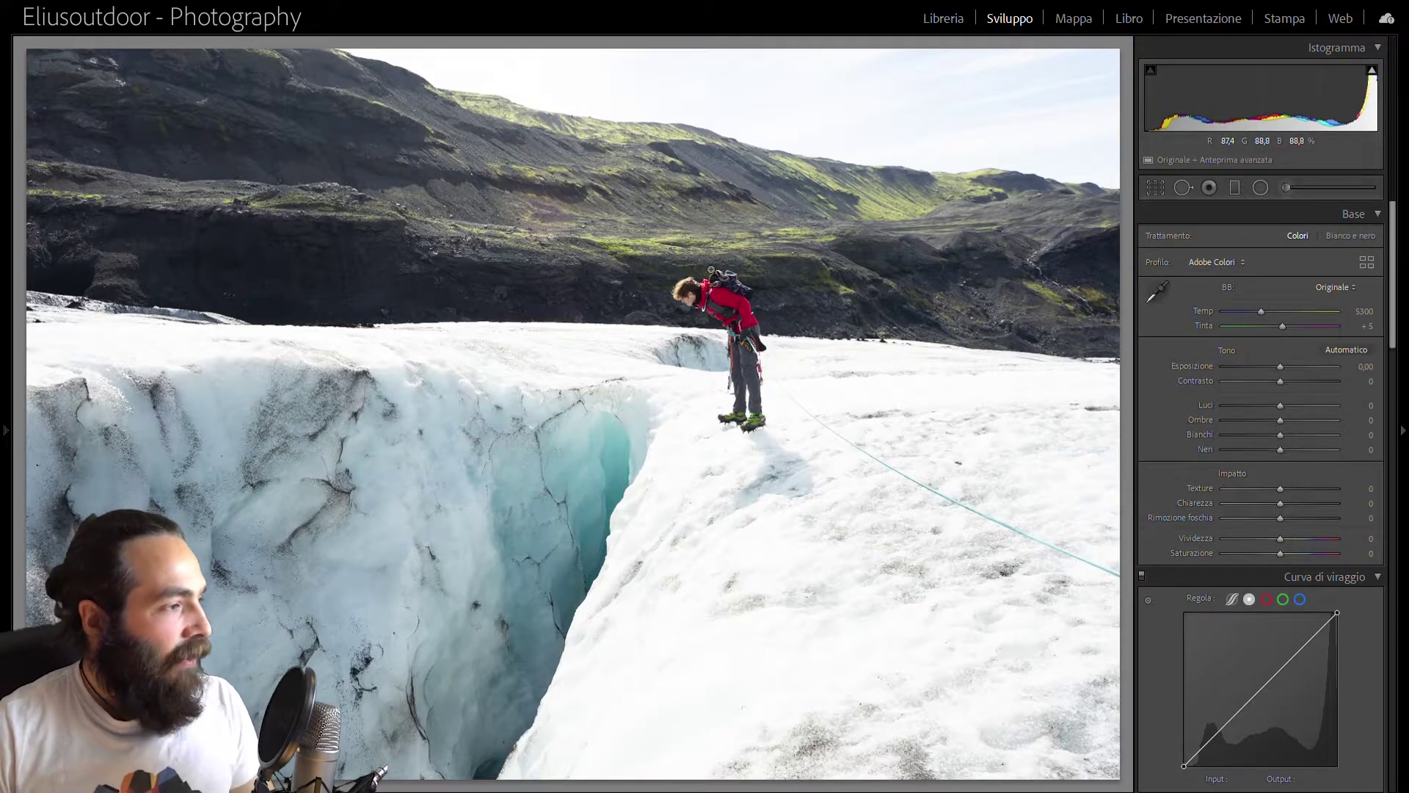
left_click(577, 474)
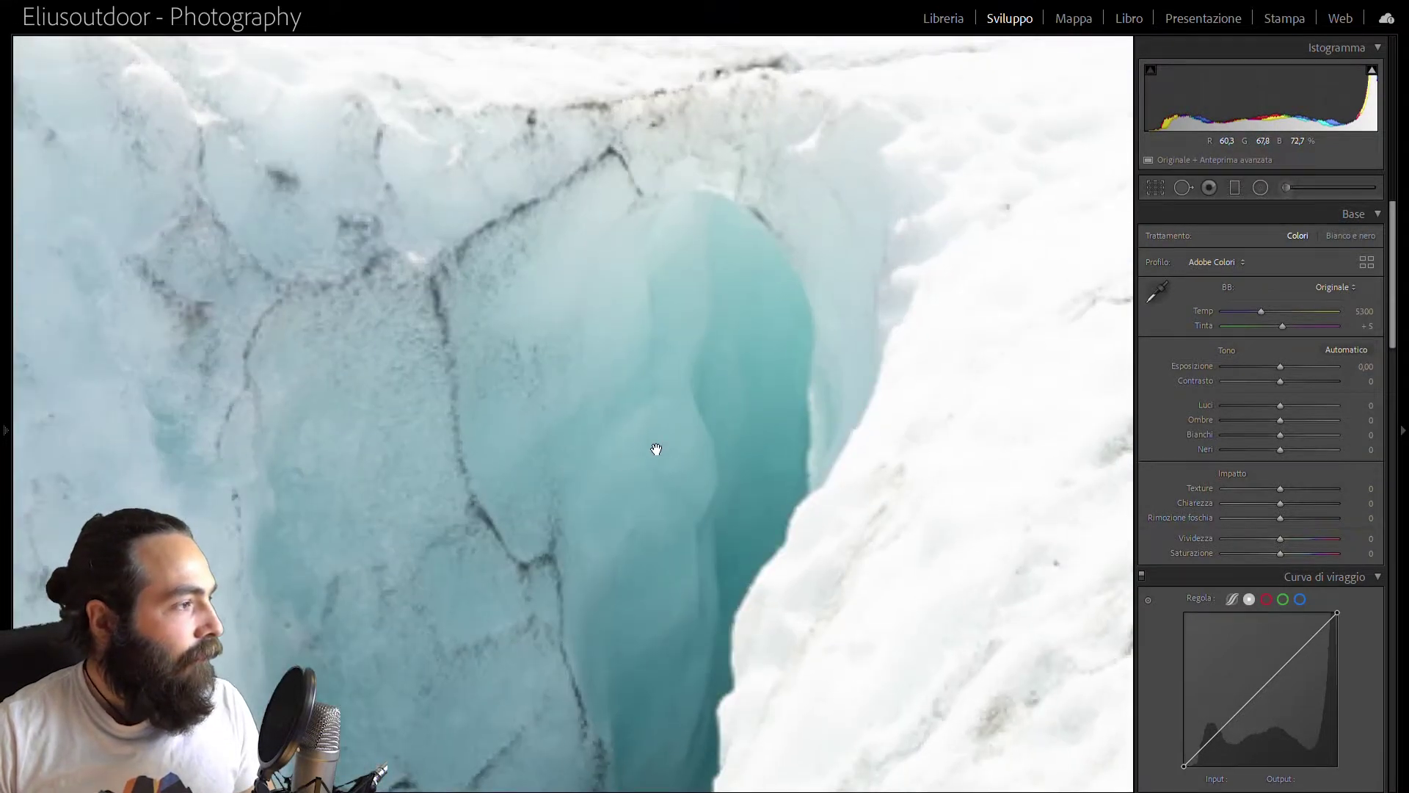
left_click_drag(663, 385, 809, 386)
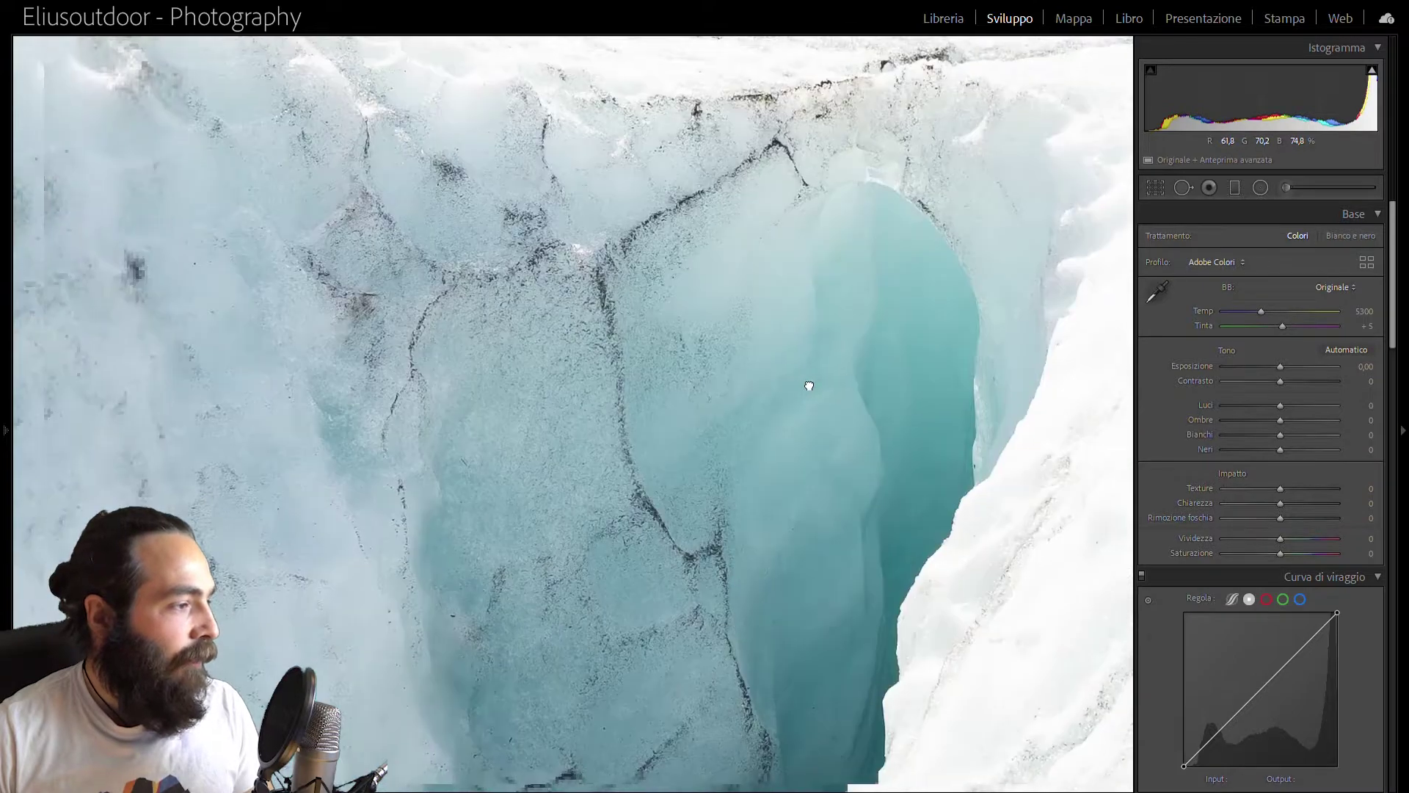
left_click_drag(616, 428, 703, 546)
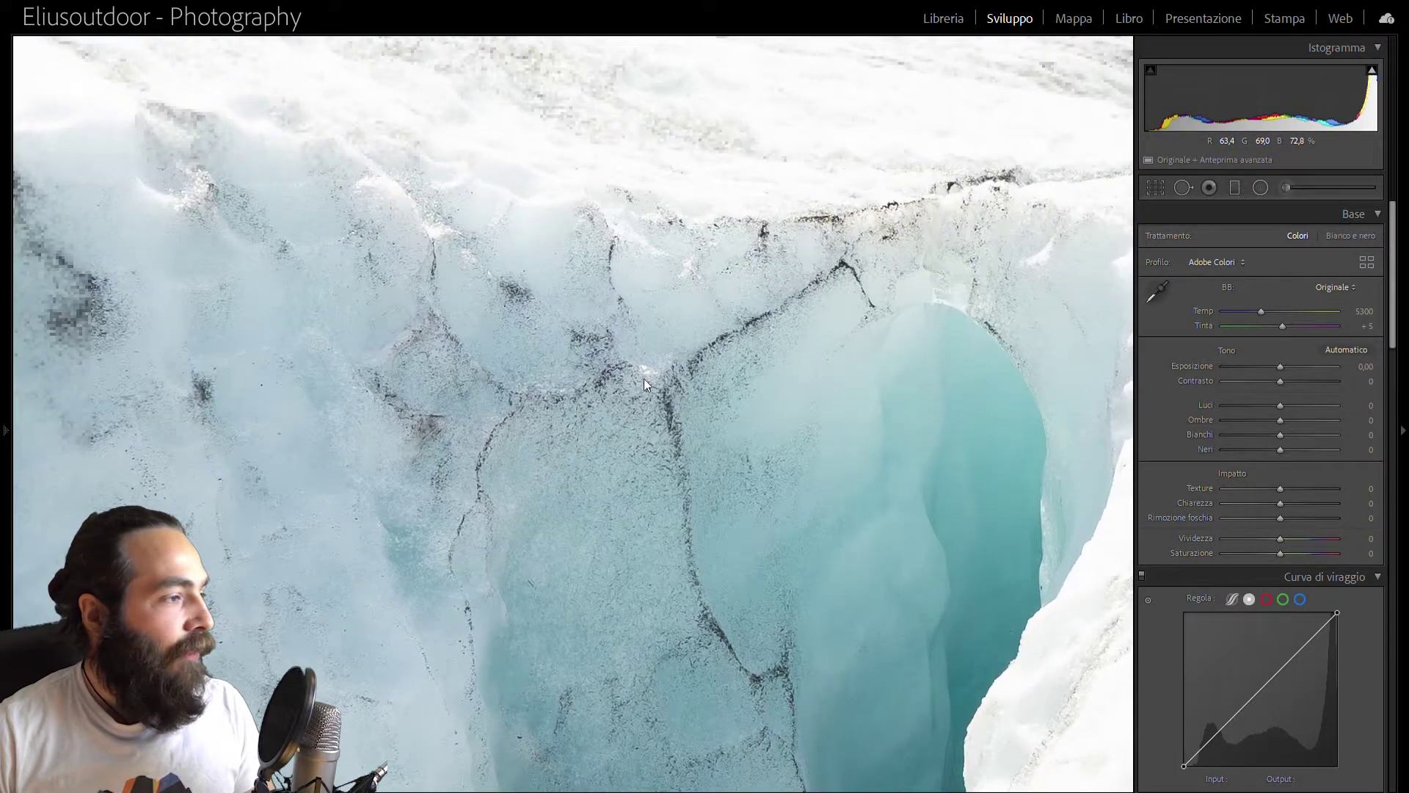
left_click(704, 485)
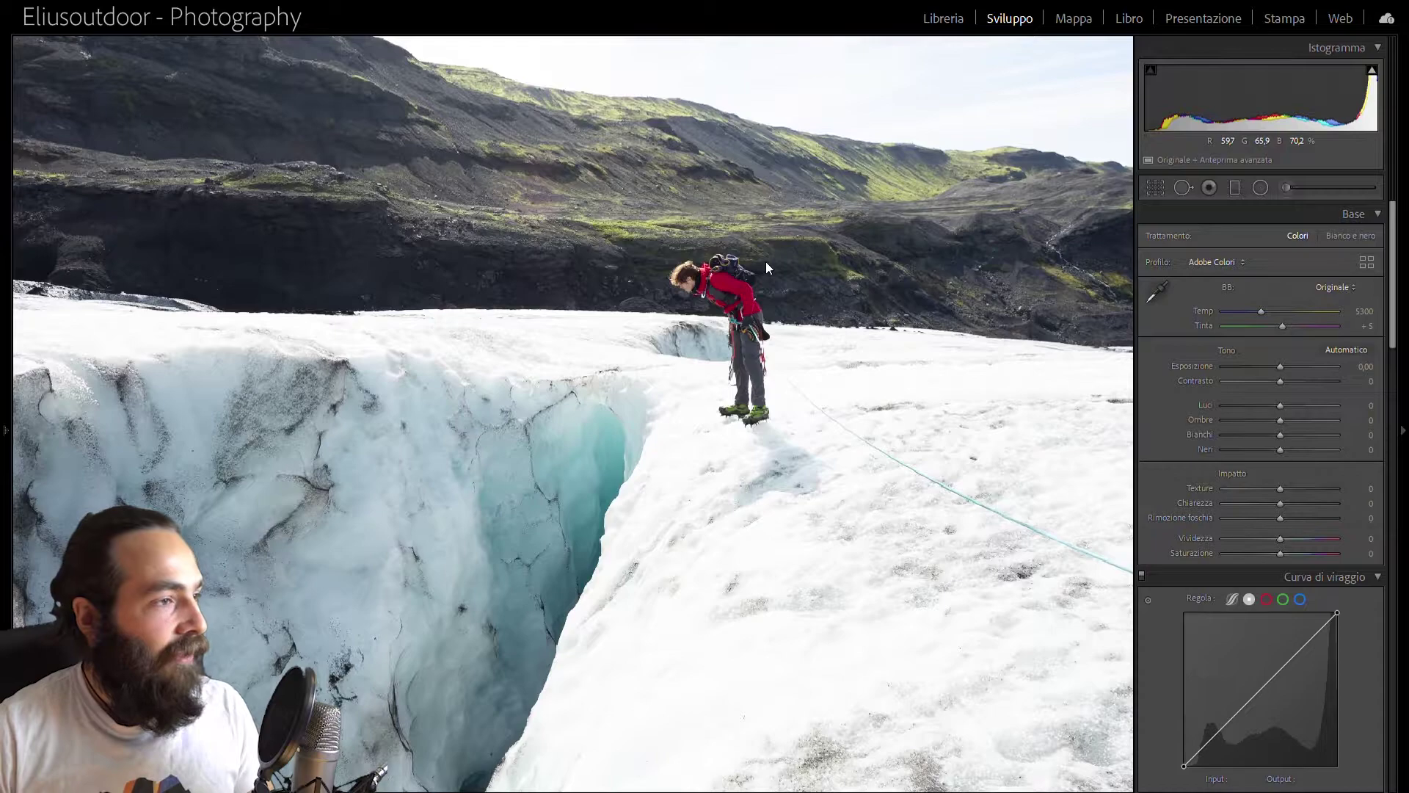
left_click(756, 355)
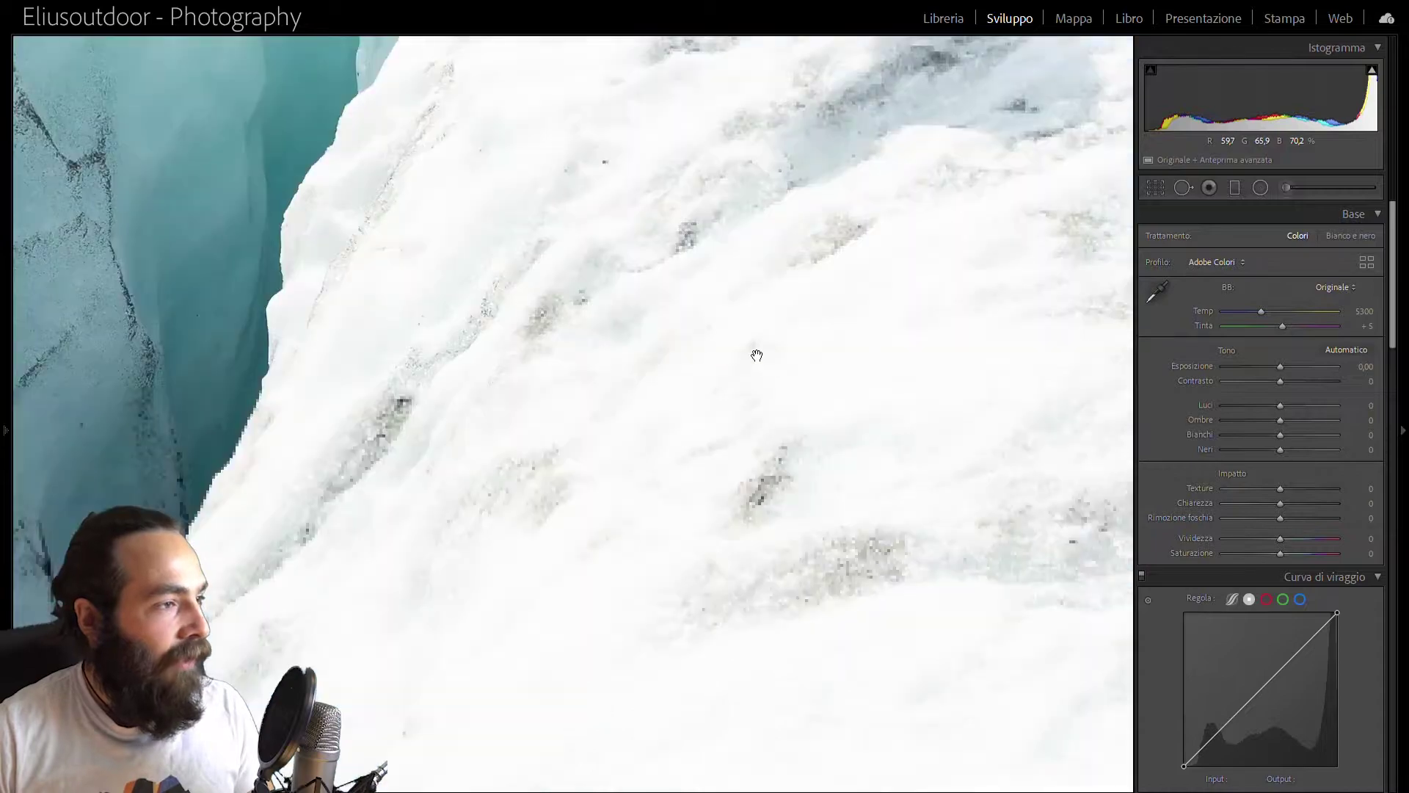
left_click(1101, 195)
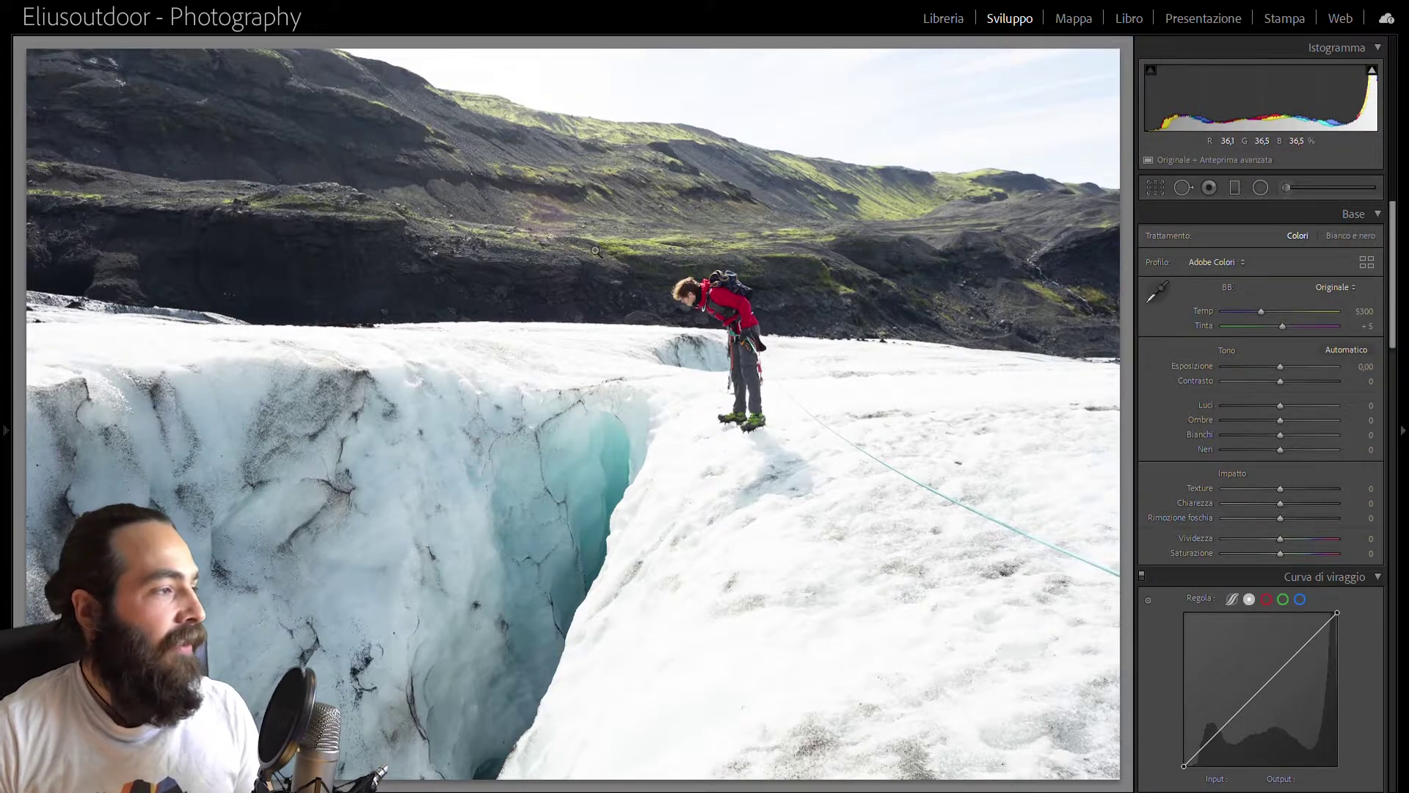
left_click(598, 257)
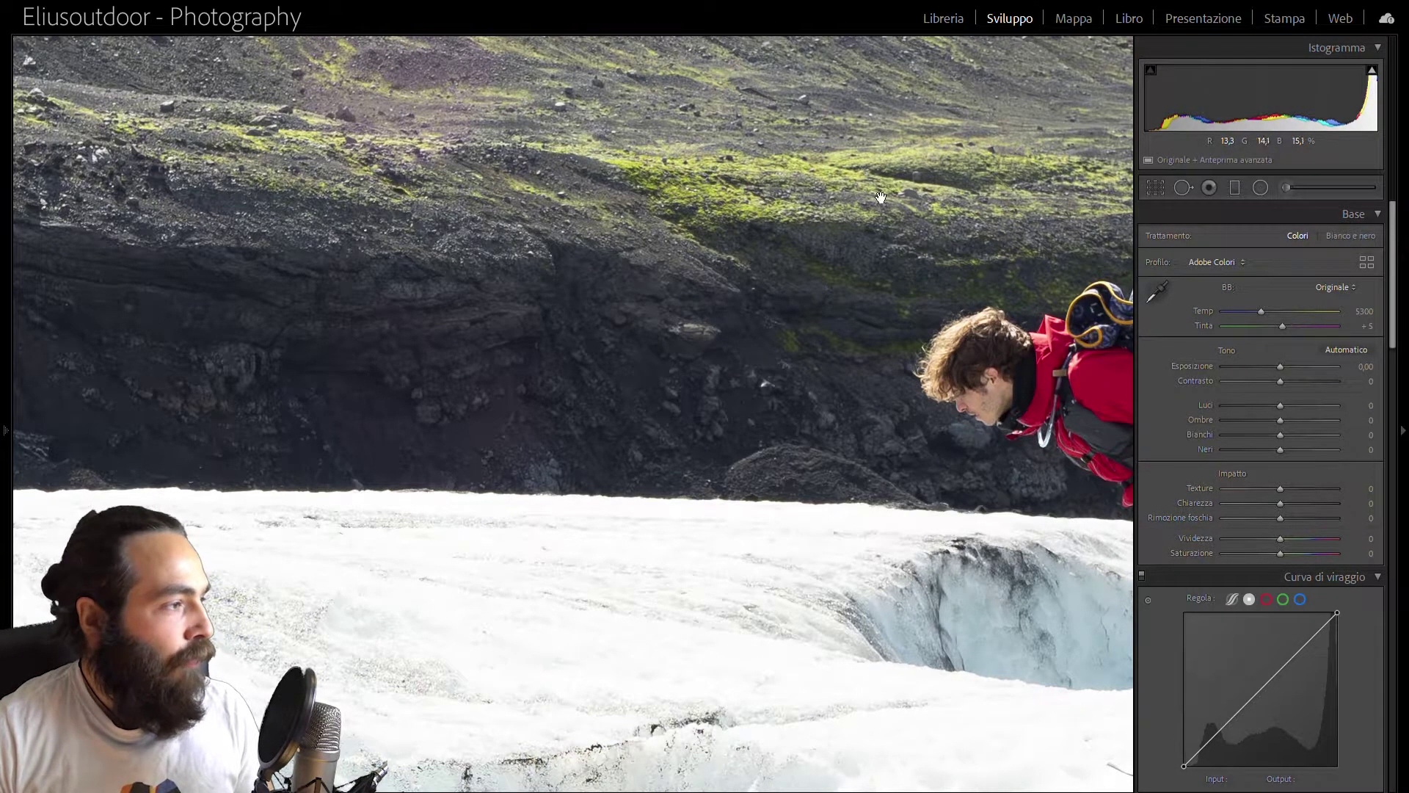
mouse_move(881, 199)
left_mouse_down()
mouse_move(777, 316)
mouse_move(559, 431)
left_mouse_up()
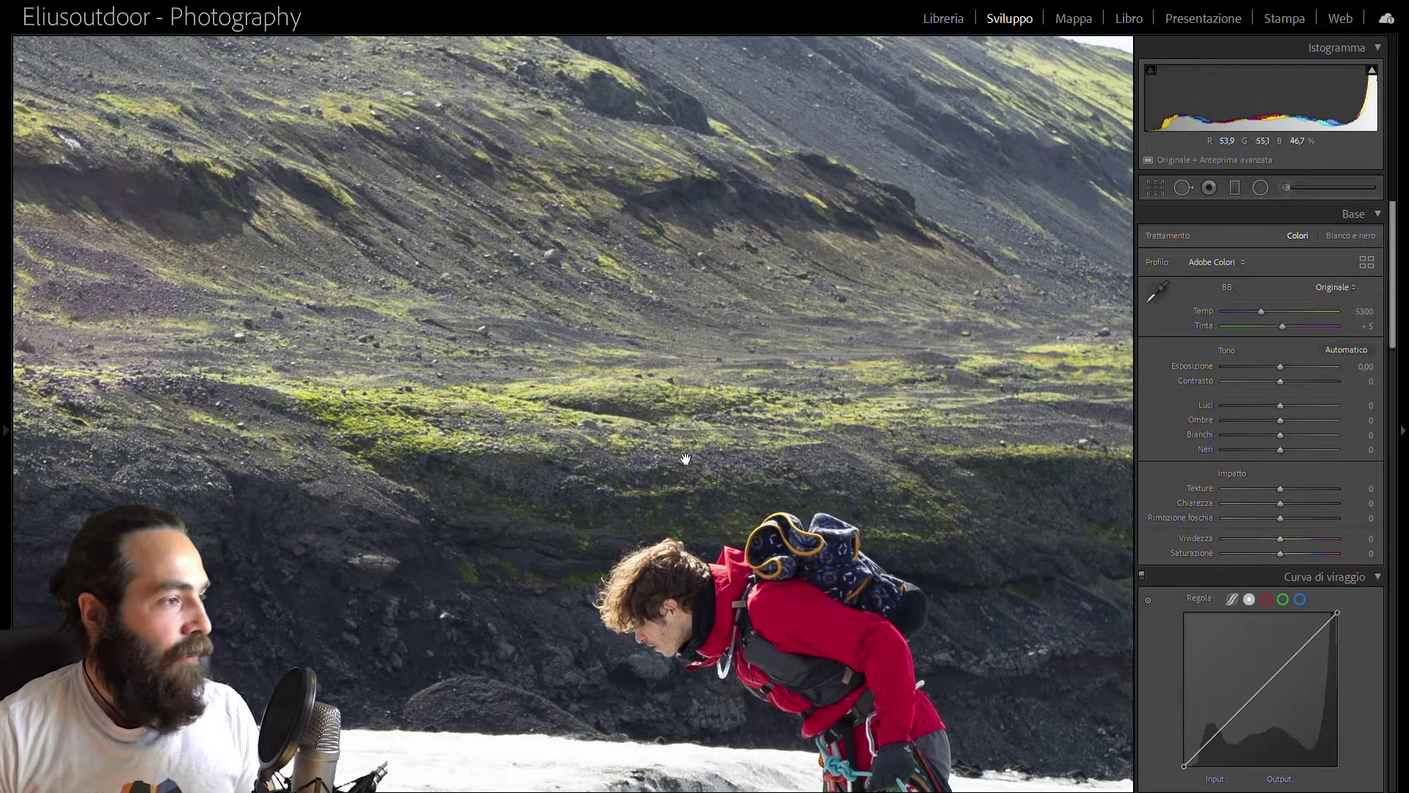
left_click_drag(718, 631, 673, 508)
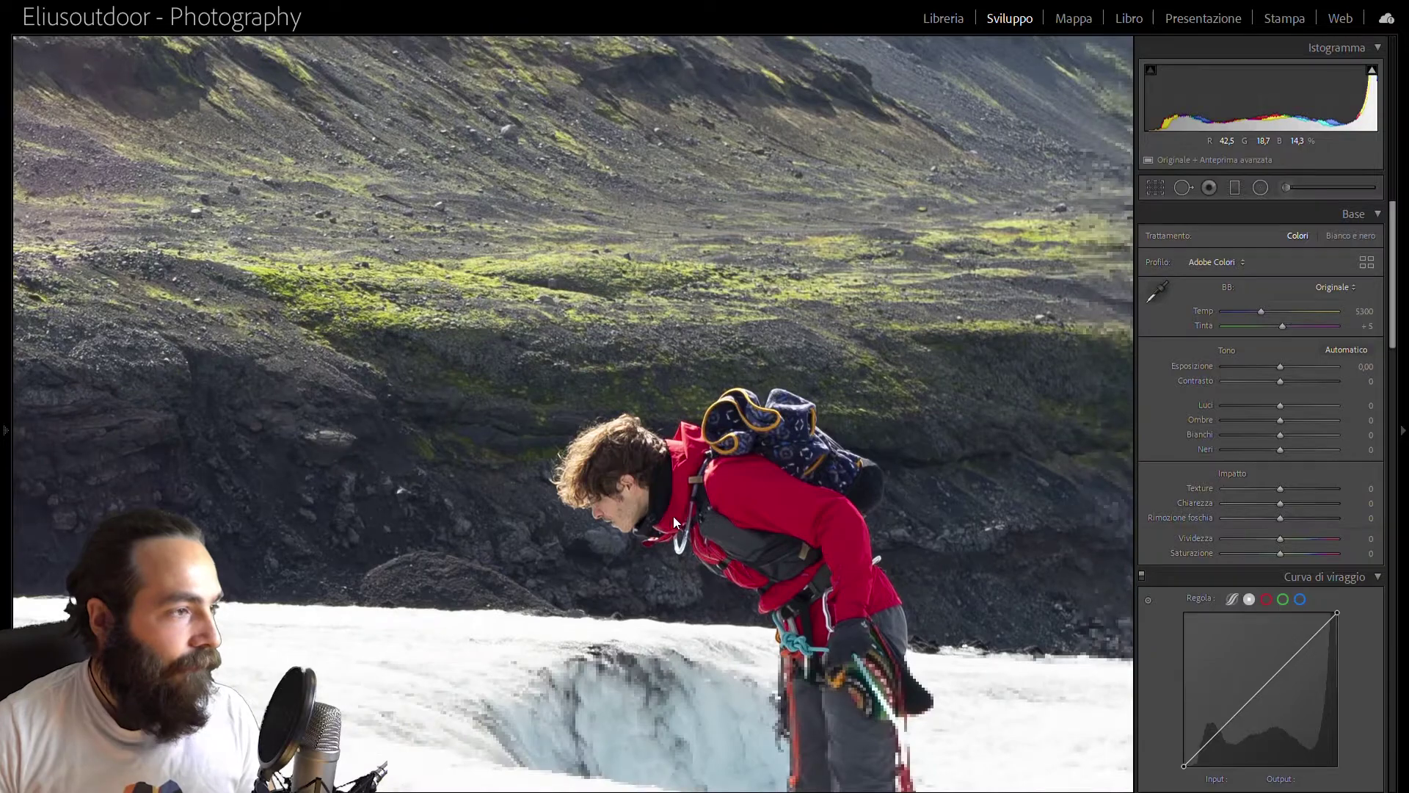
left_click(748, 551)
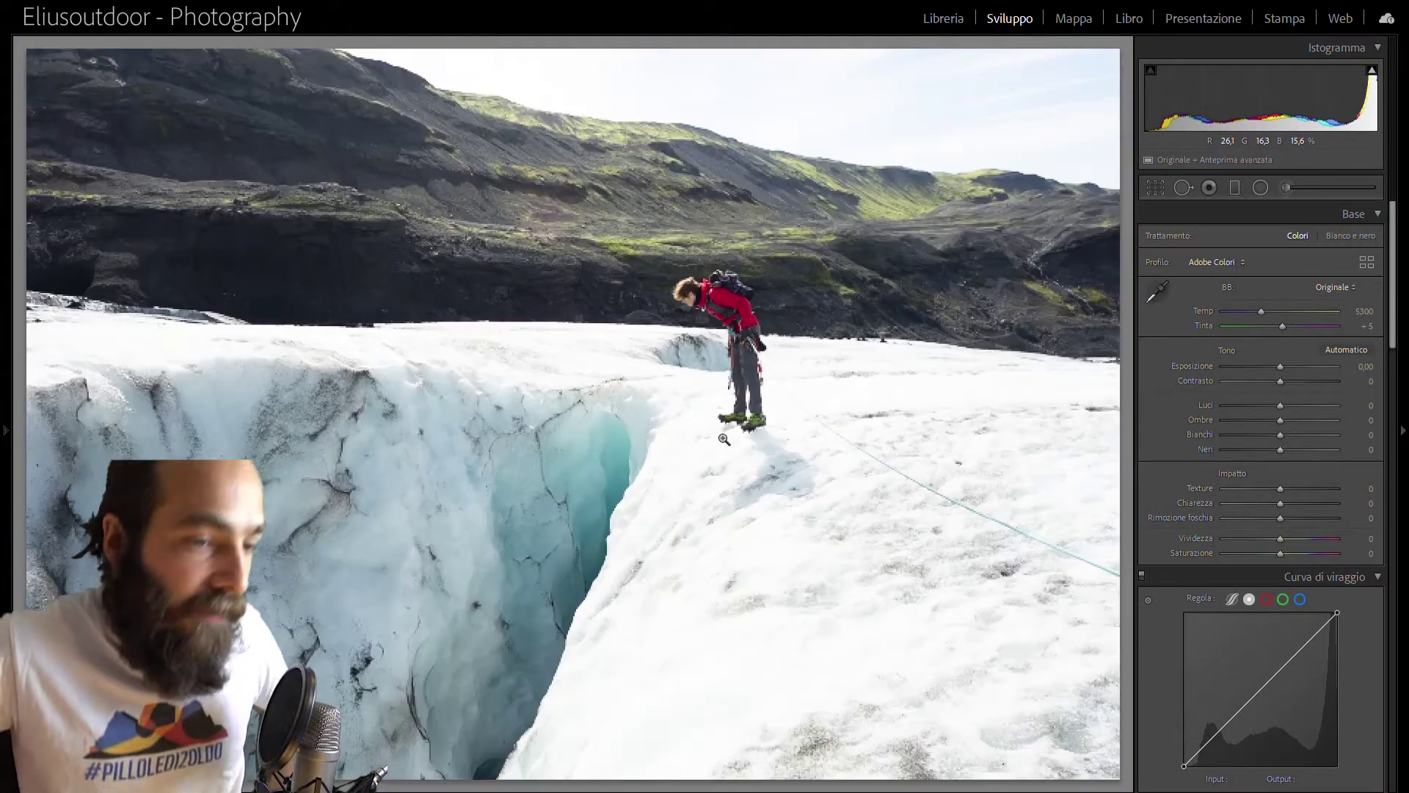
Step: Enable Remove Chromatic Aberration and Sigma profile corrections, with the highlight clipping warning on
scroll(1173, 257, "down", 10)
key("j")
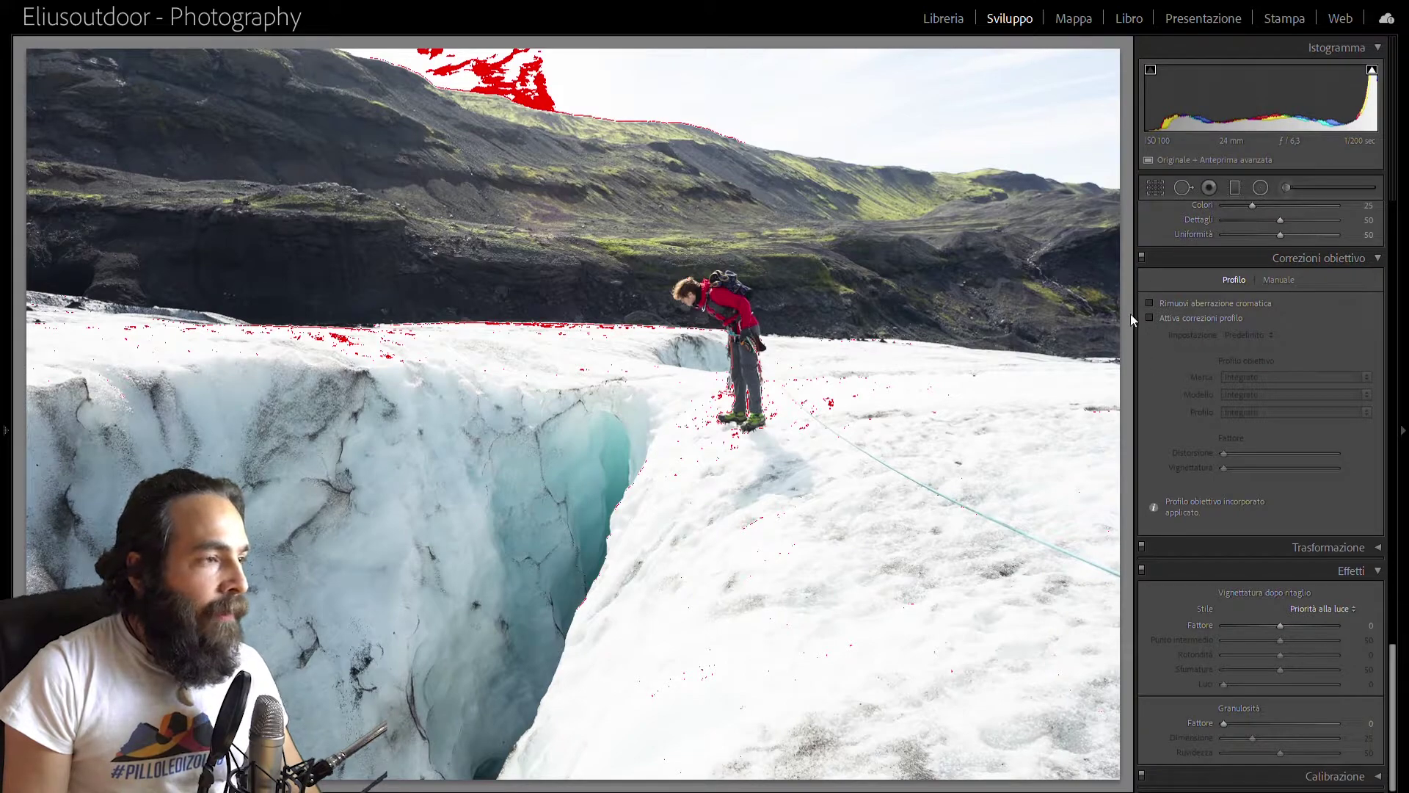
left_click(1150, 303)
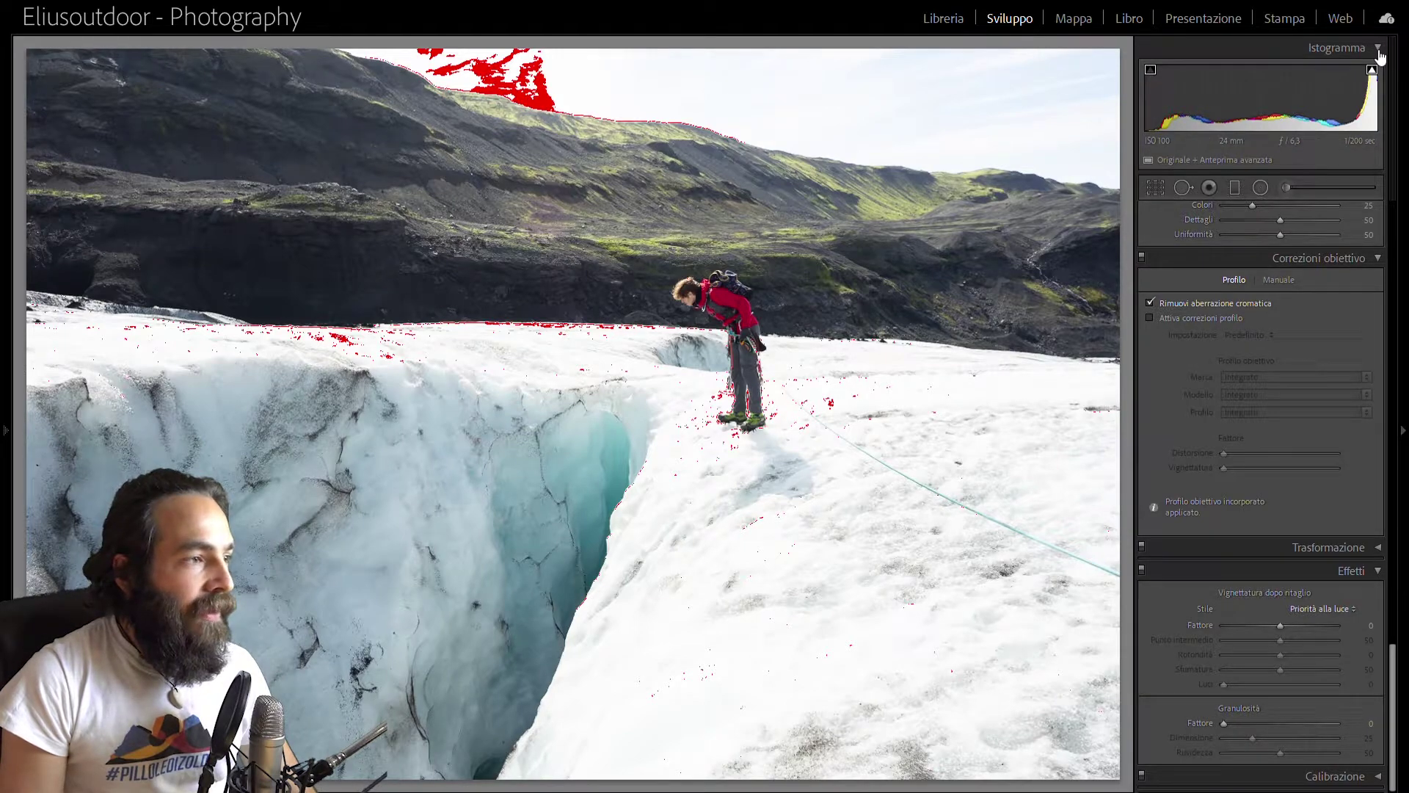
left_click(526, 88)
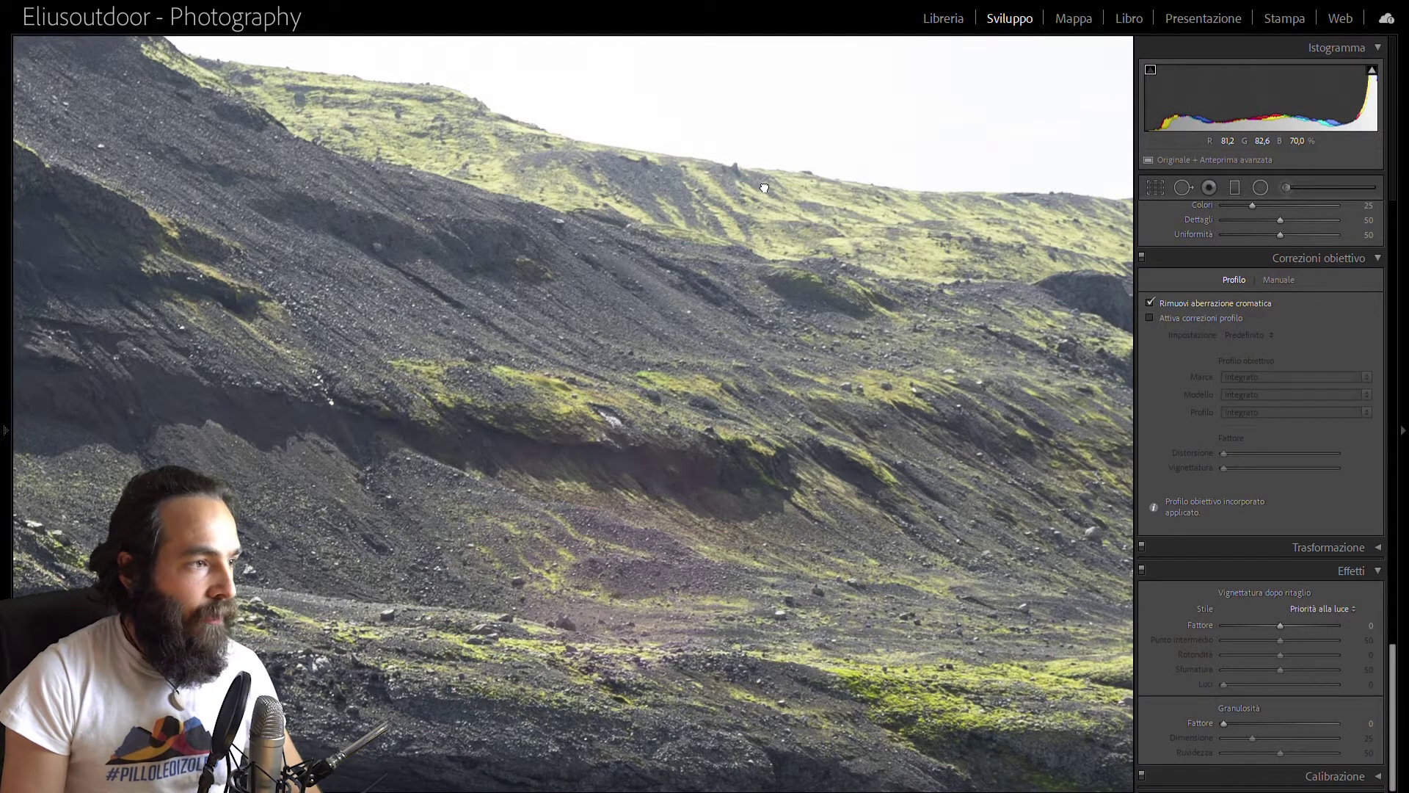
key("z")
left_click(1150, 316)
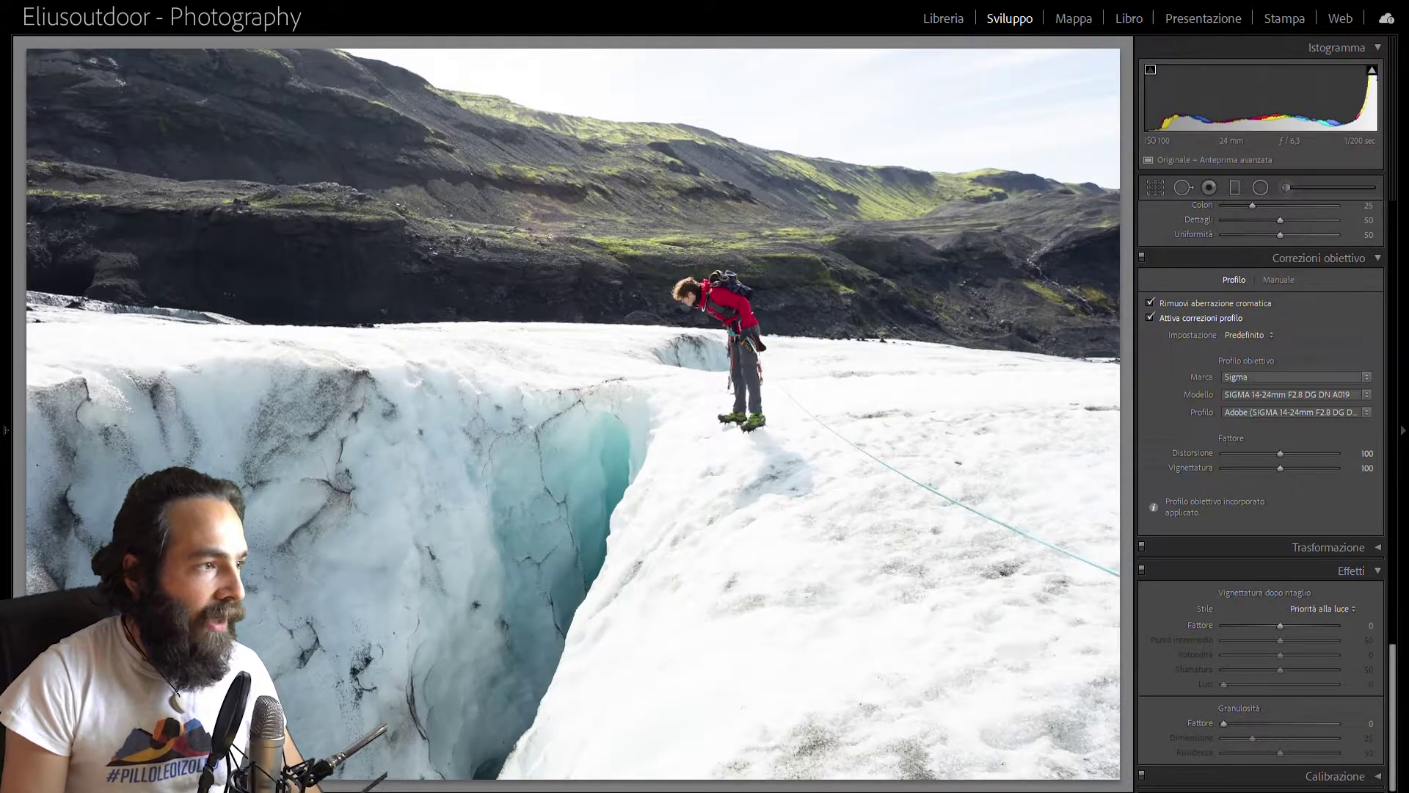
left_click(1372, 70)
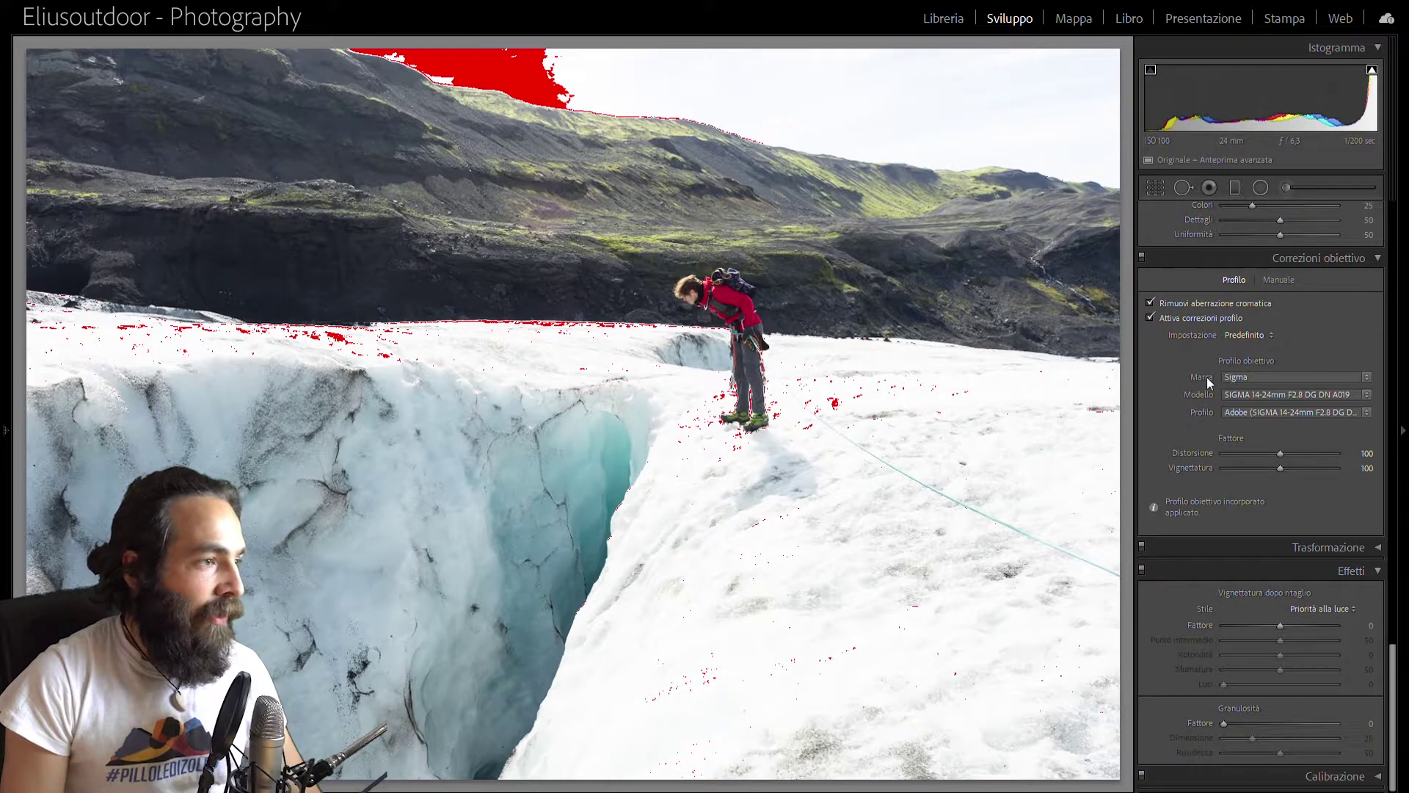
Step: Lower Exposure to −0.86 and Highlights to −90
scroll(1170, 434, "up", 10)
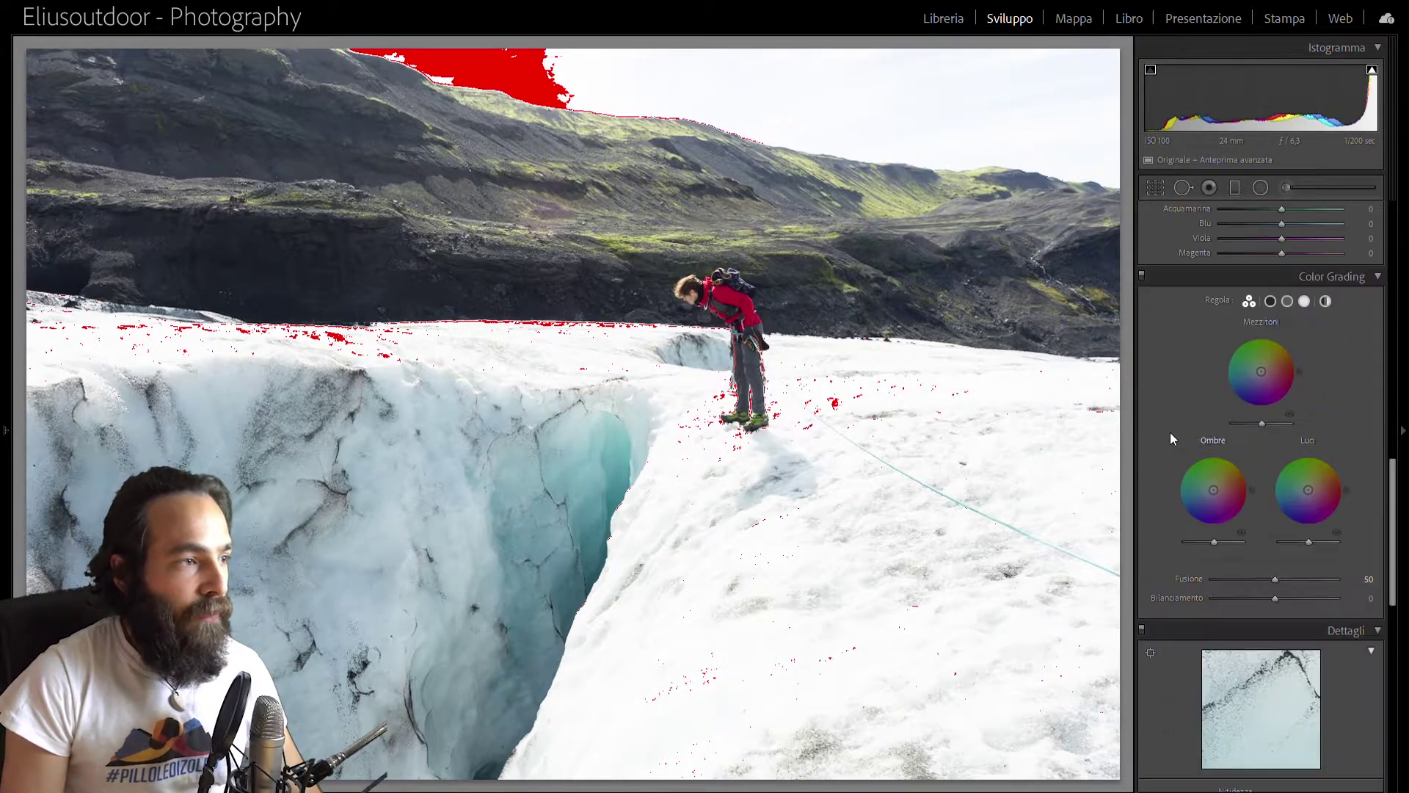
scroll(1170, 433, "up", 10)
scroll(1170, 433, "up", 5)
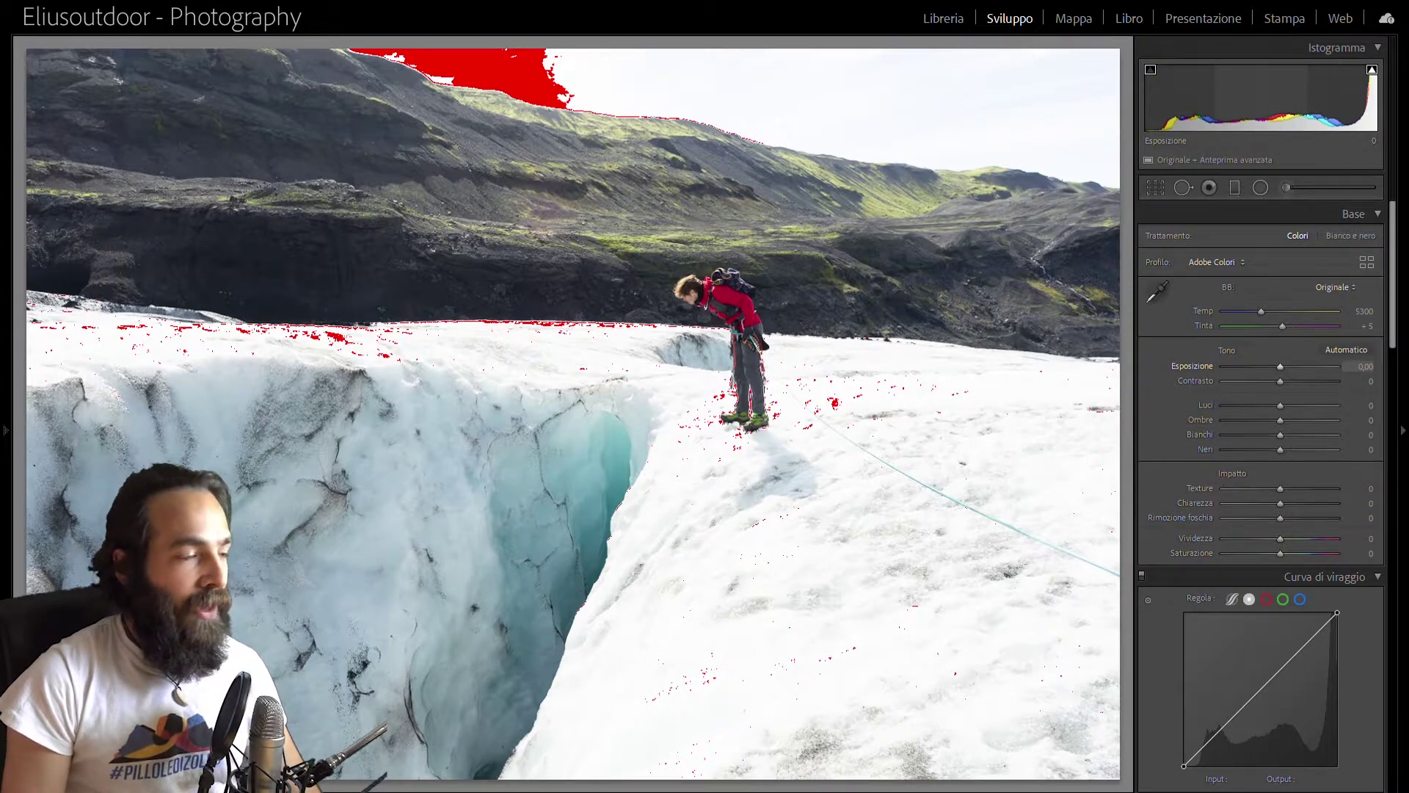
left_click_drag(1292, 99, 1220, 99)
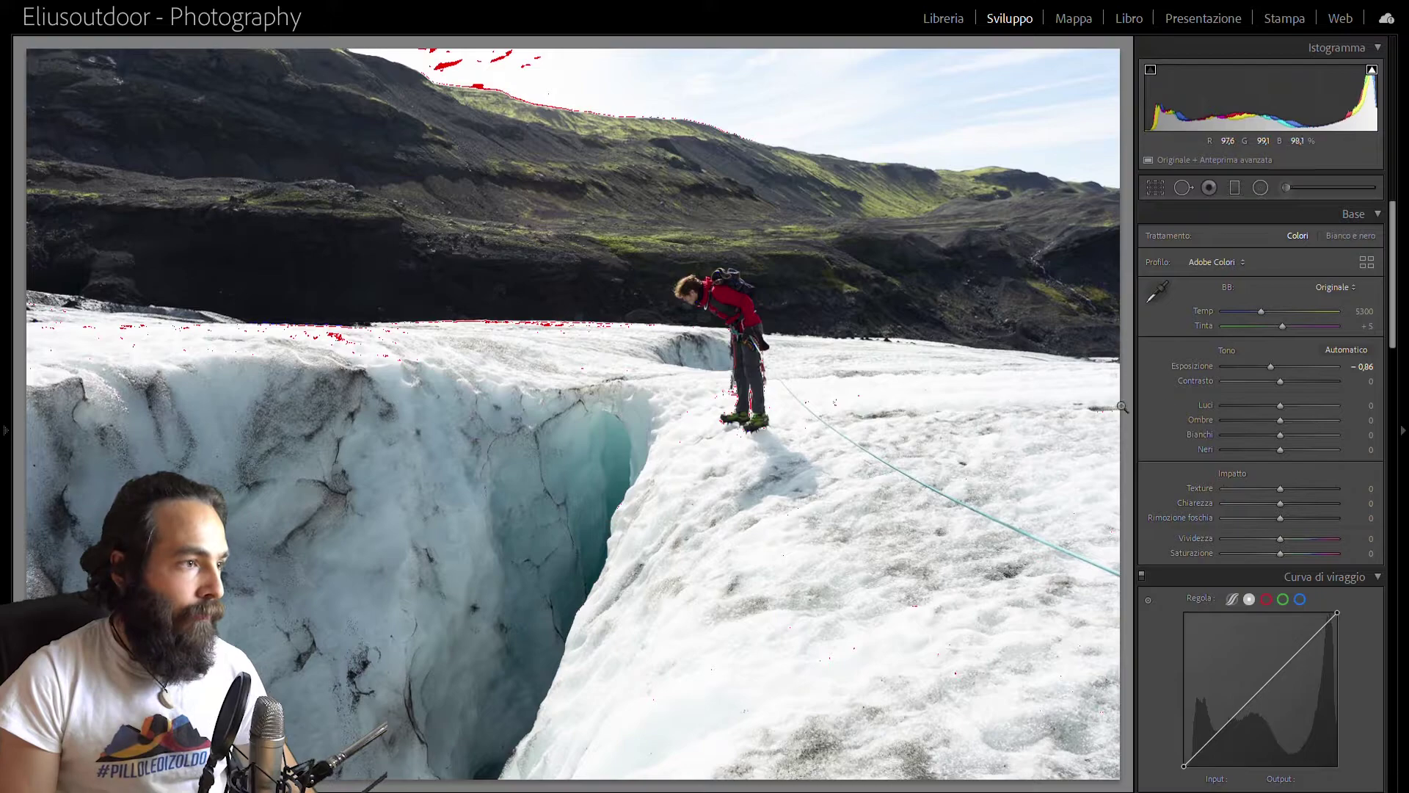
left_click_drag(1280, 397, 1233, 395)
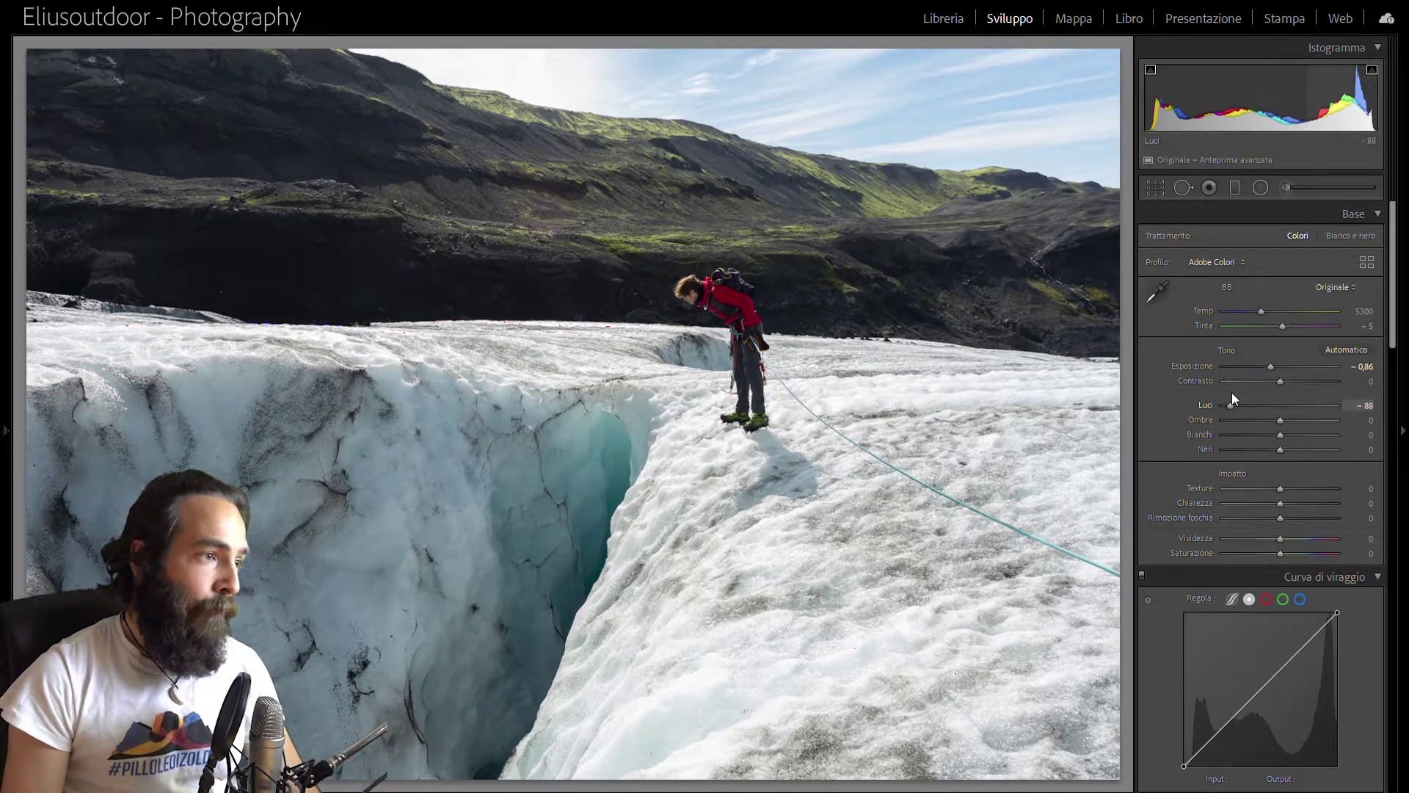
left_click_drag(1231, 397, 1230, 397)
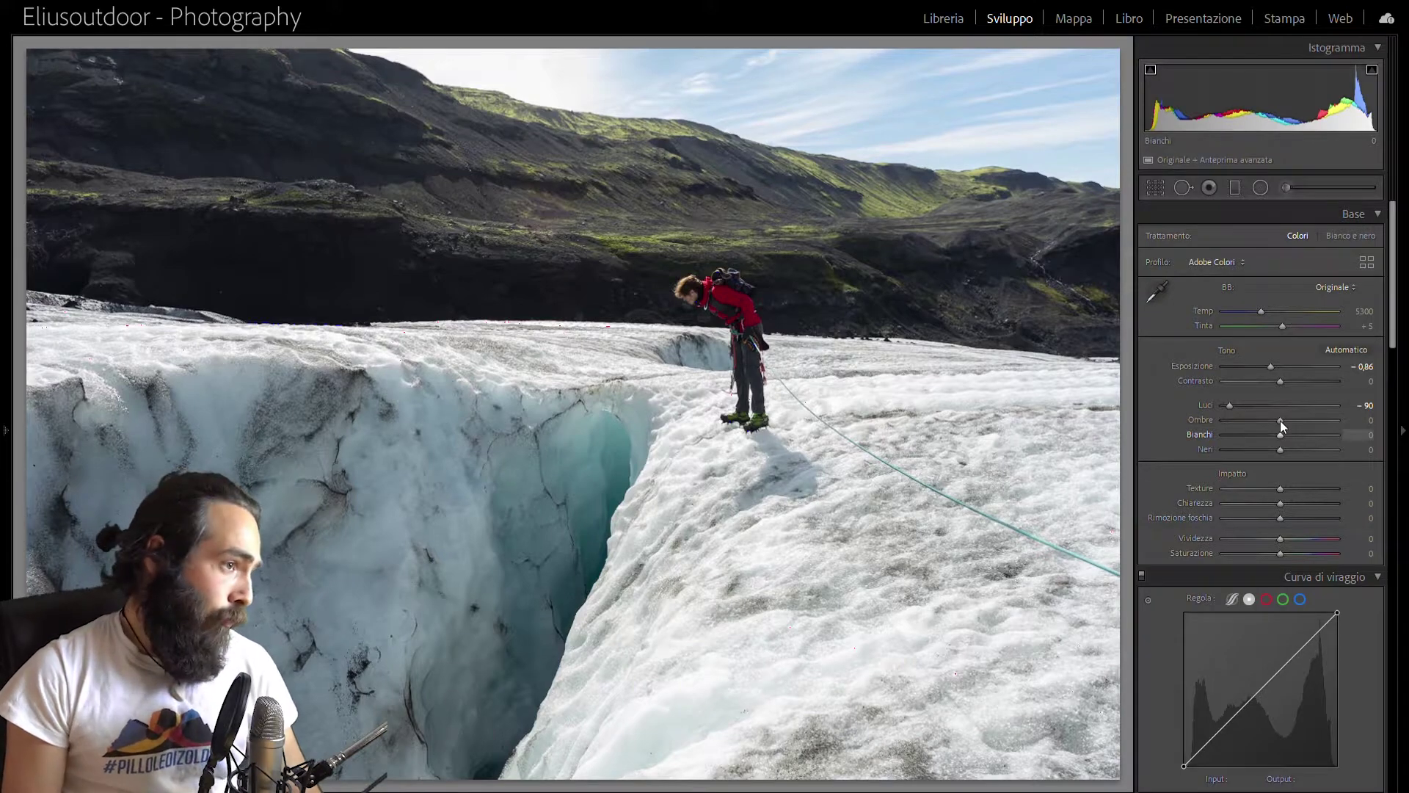
Step: Set Whites −91, Shadows +83, Blacks −10 and Contrast +36
left_click_drag(1280, 421, 1226, 428)
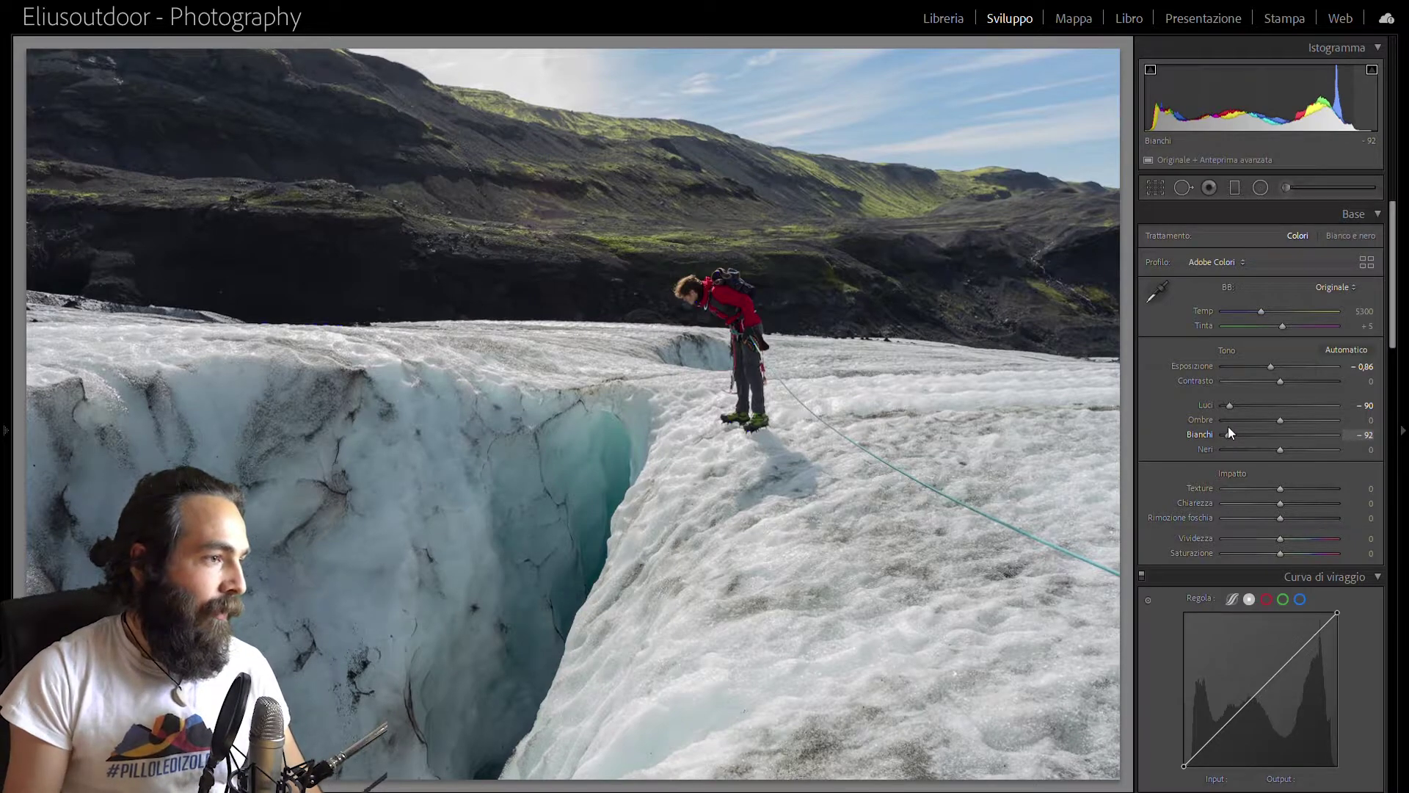
left_click_drag(1227, 428, 1229, 426)
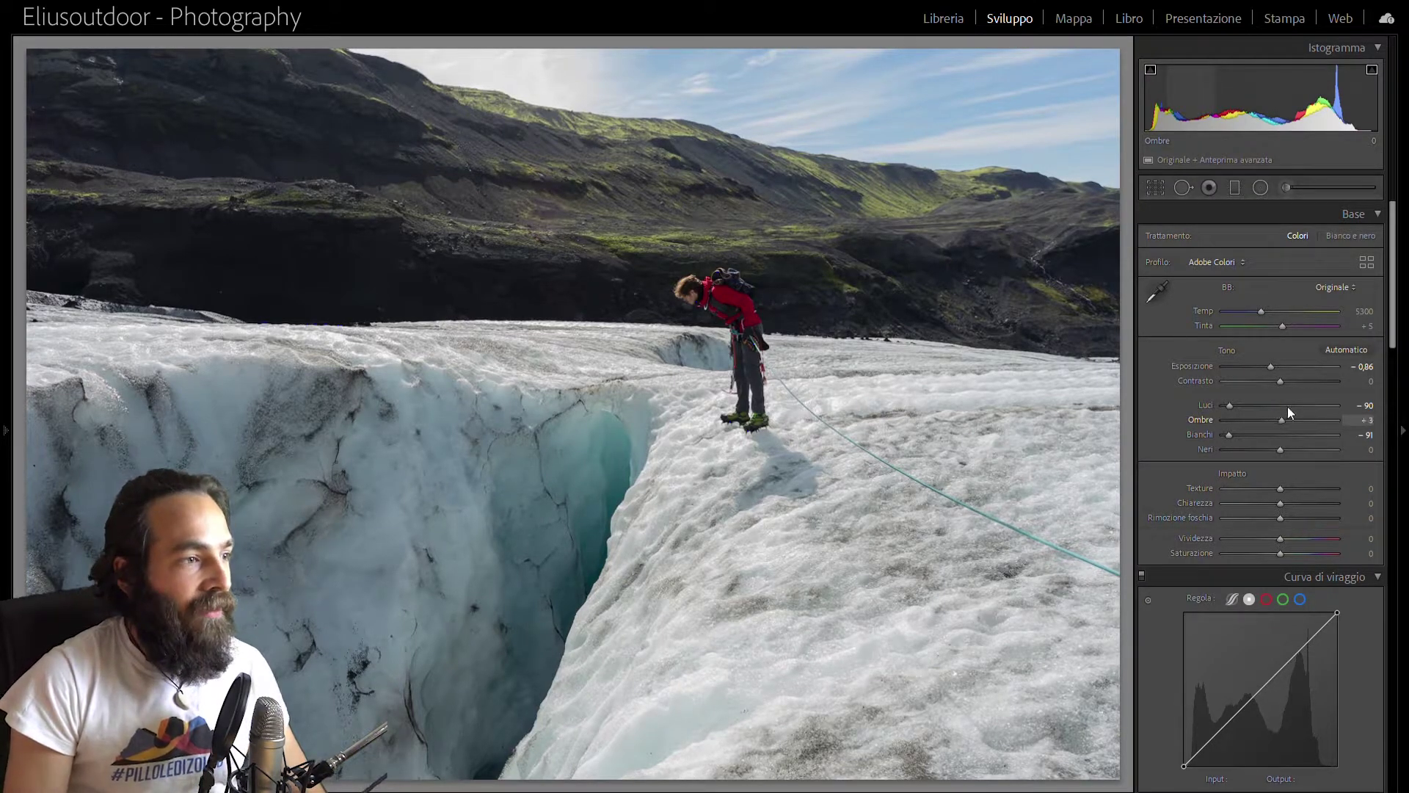
left_click_drag(1288, 408, 1326, 408)
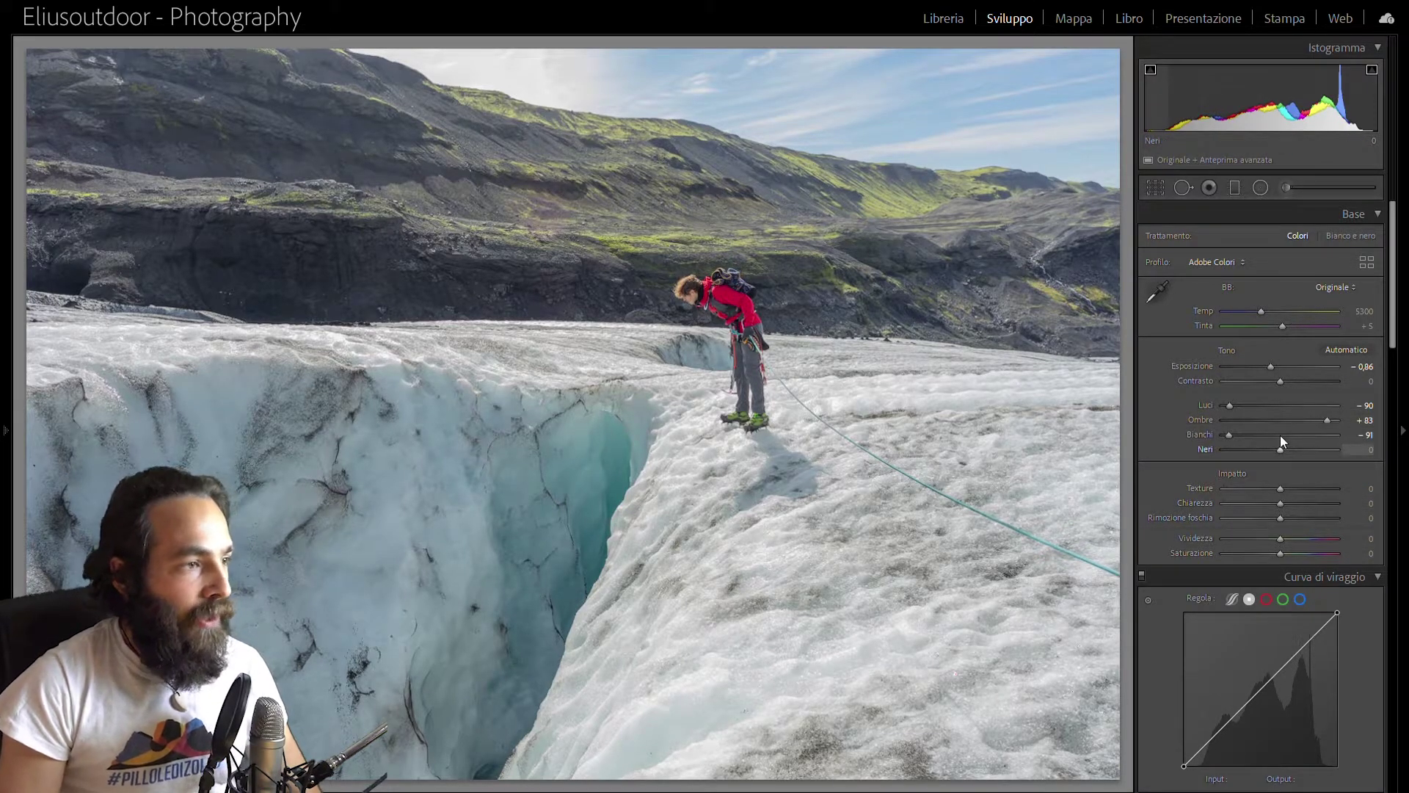
left_click_drag(1278, 438, 1276, 439)
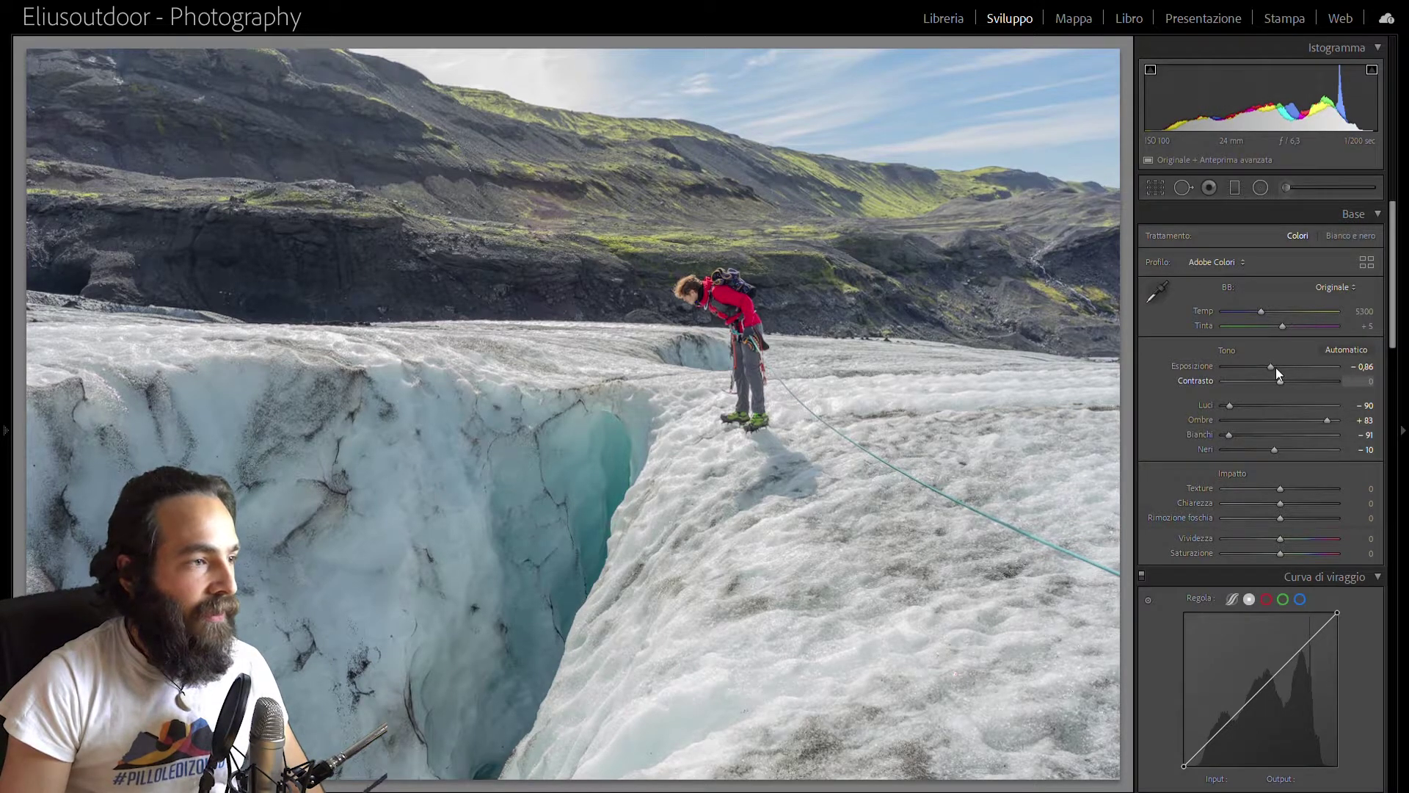
left_click_drag(1280, 368, 1301, 365)
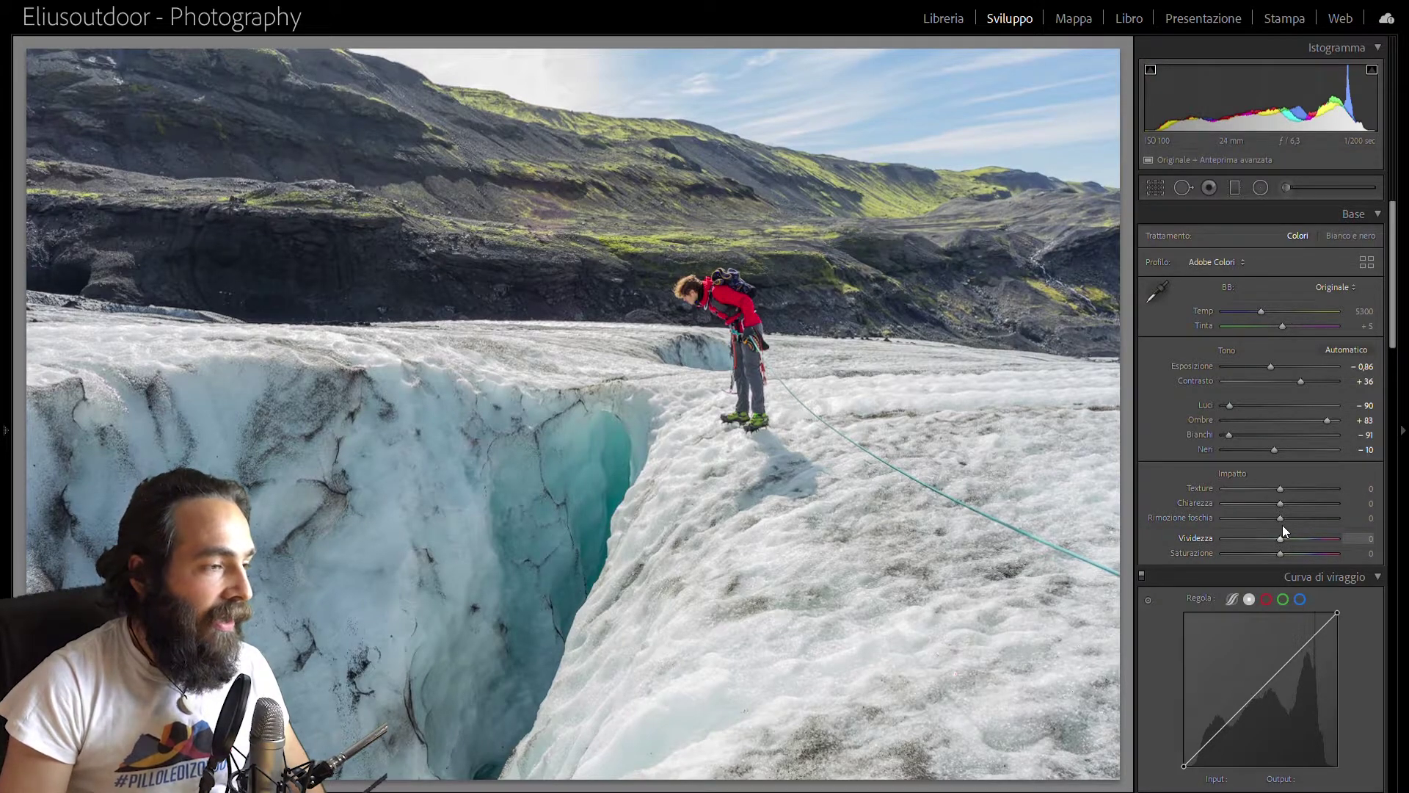
Step: Raise Vibrance to +16, then zoom in to check the blue crevasse ice and return to full view
left_click_drag(1282, 525, 1289, 526)
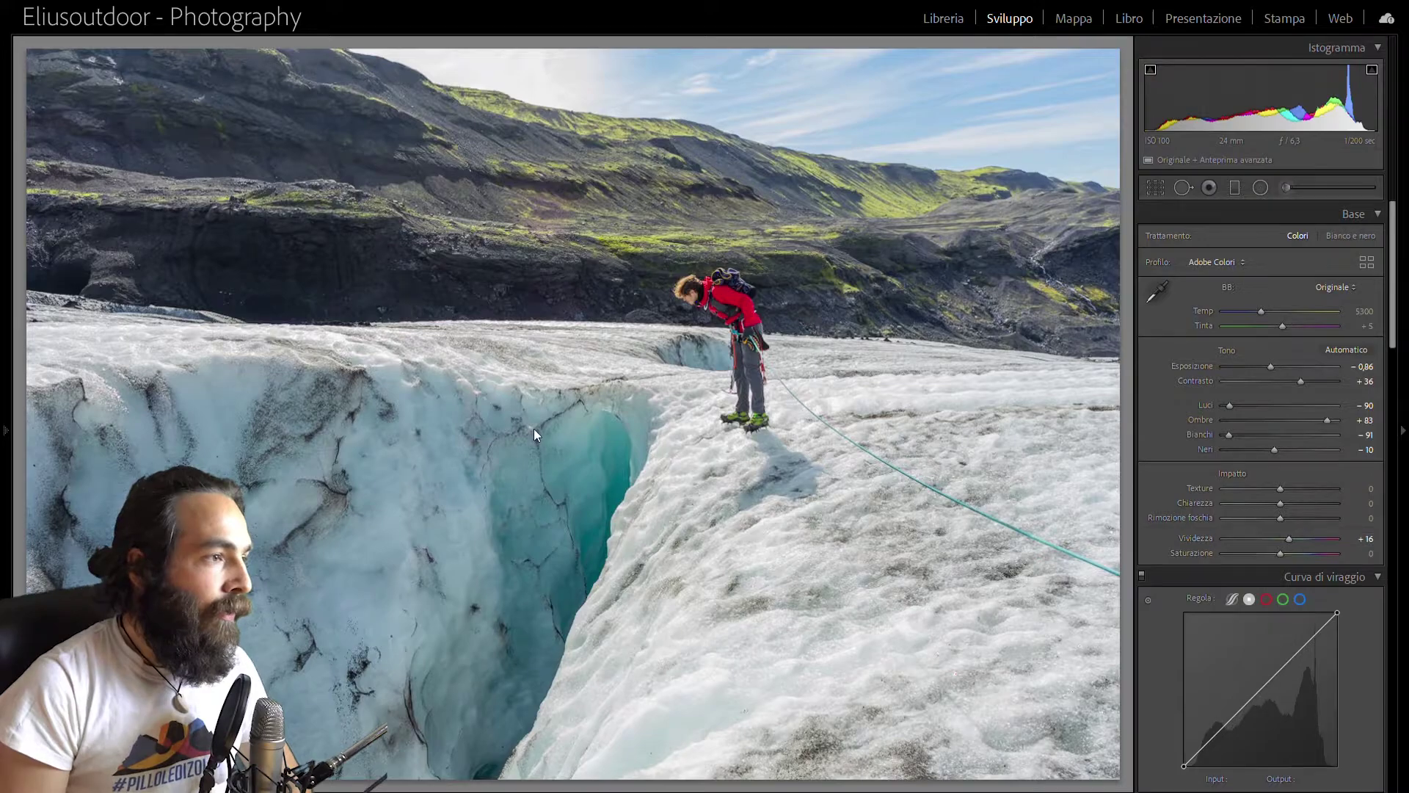
left_click(536, 563)
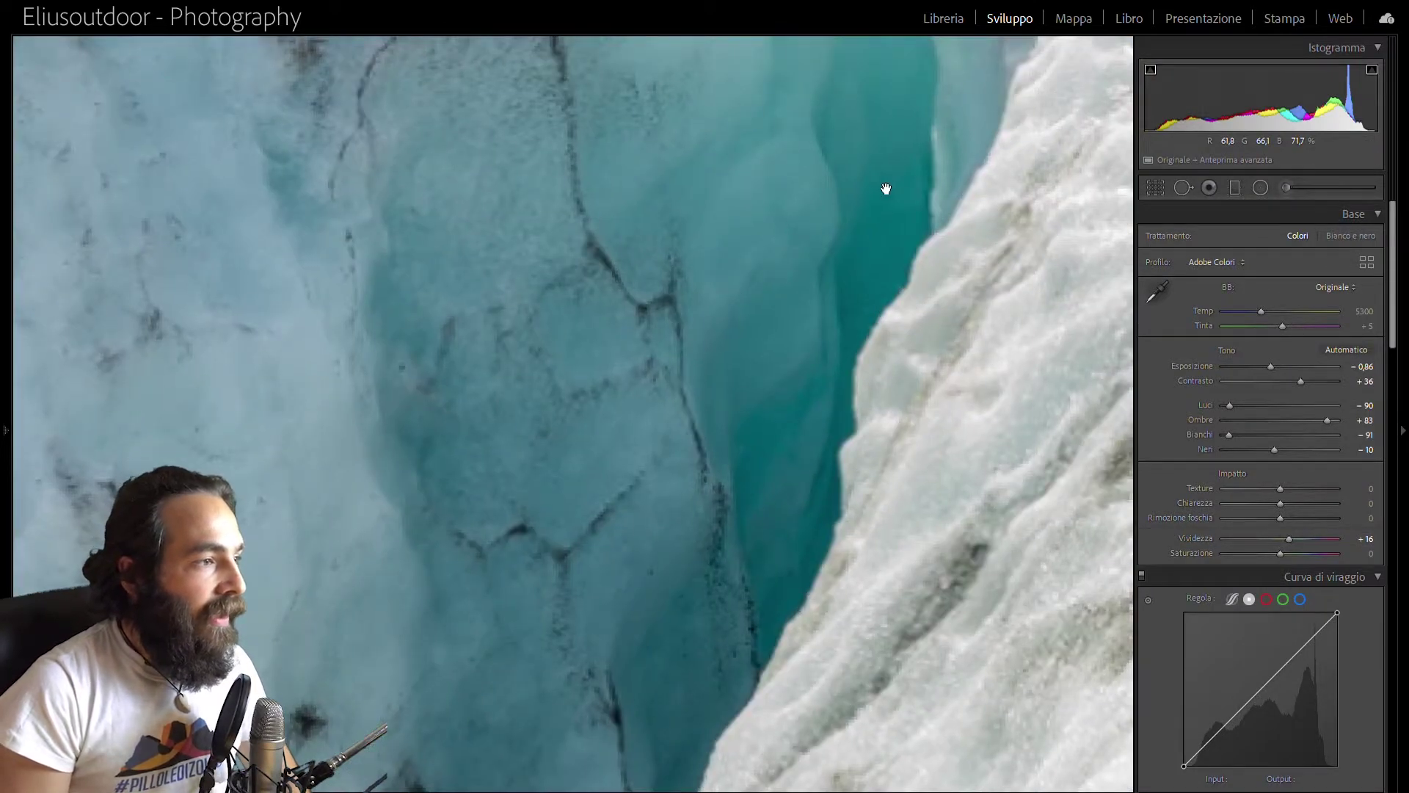
left_click_drag(903, 157, 850, 403)
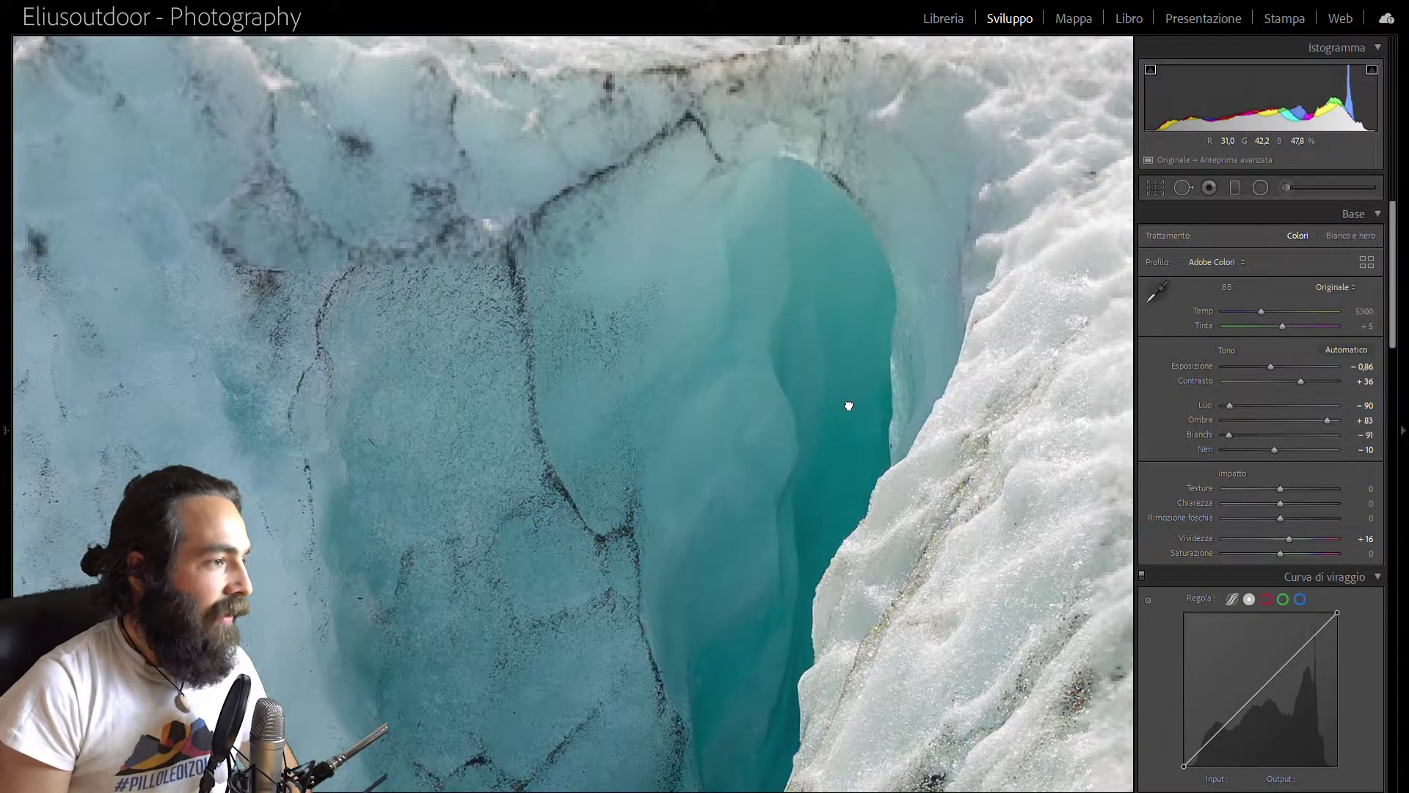
left_click_drag(856, 350, 834, 447)
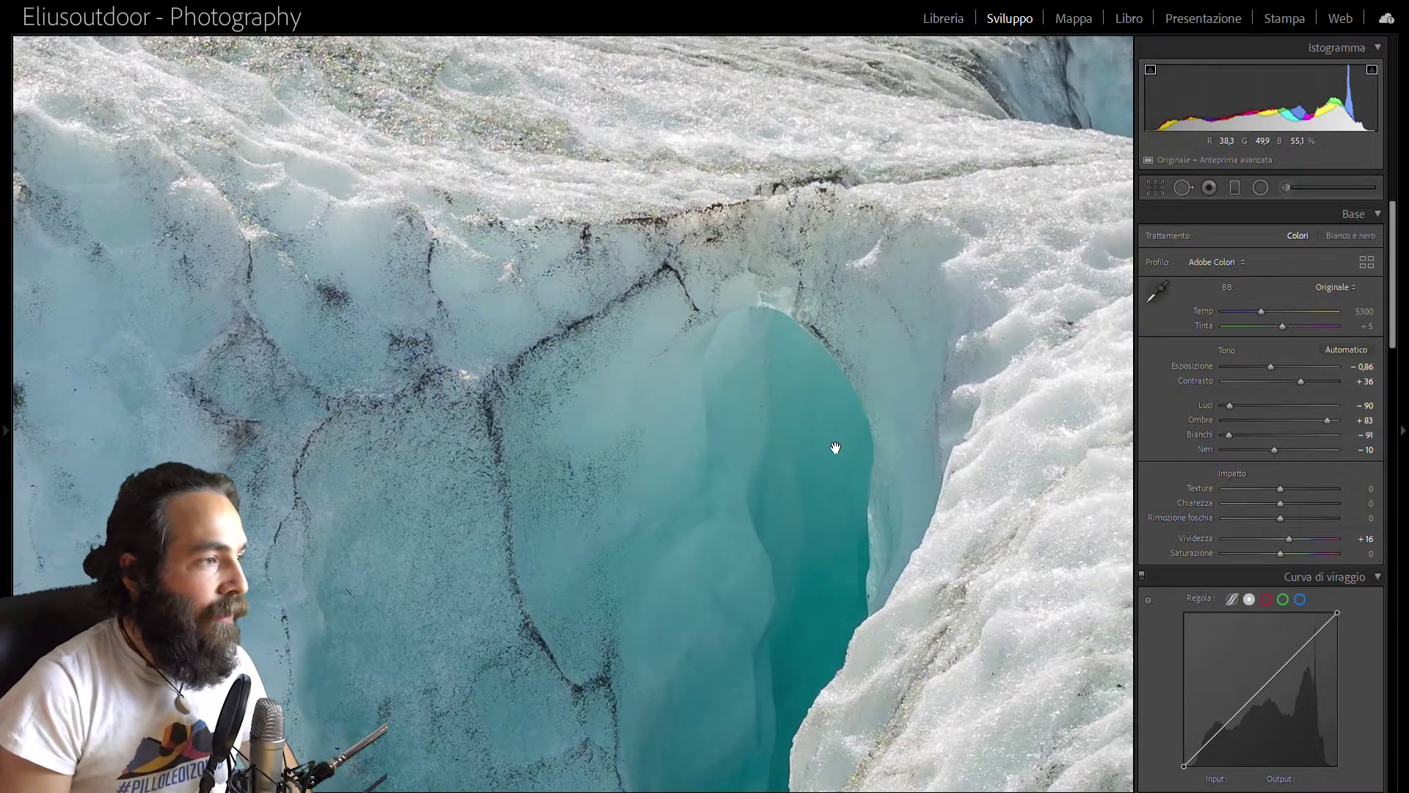
left_click(932, 491)
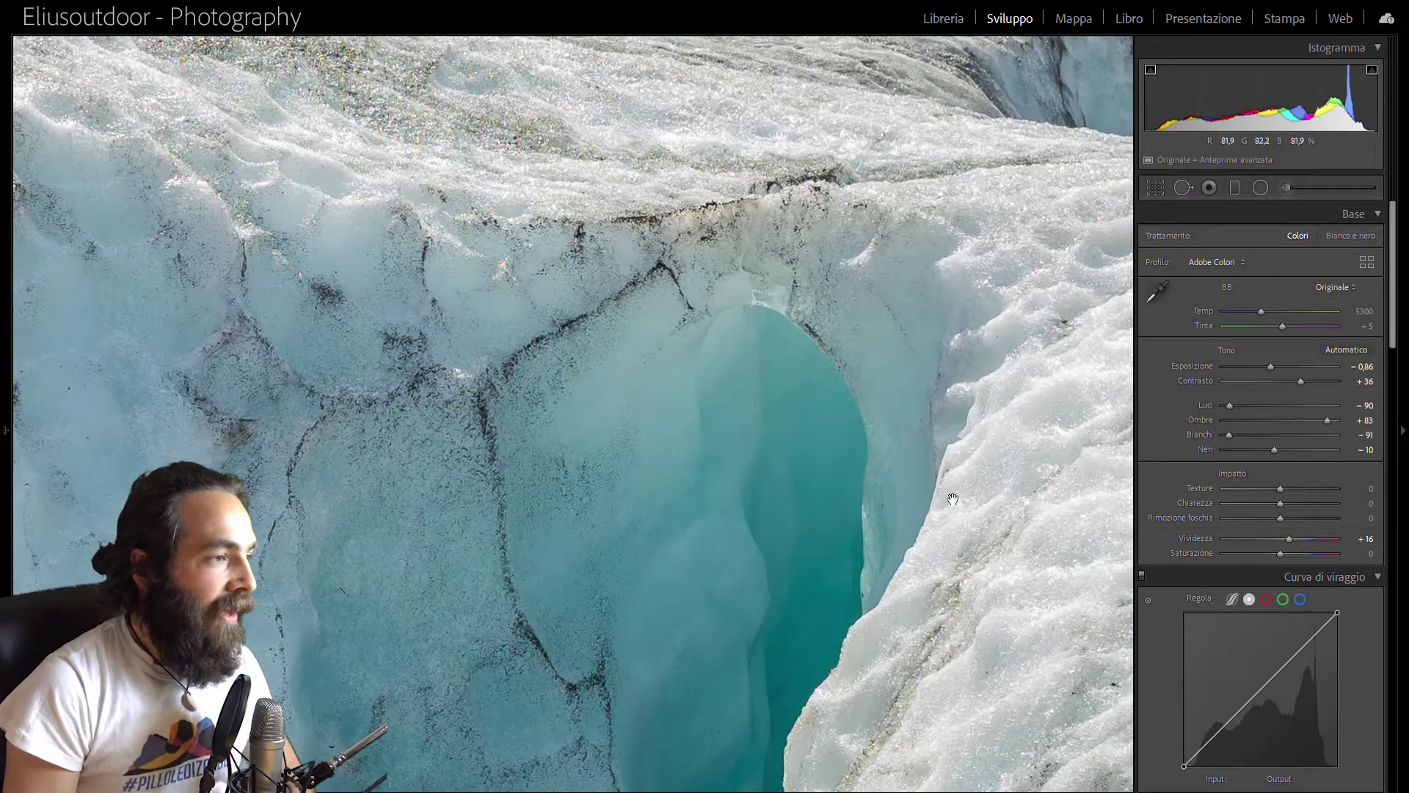
left_click(909, 495)
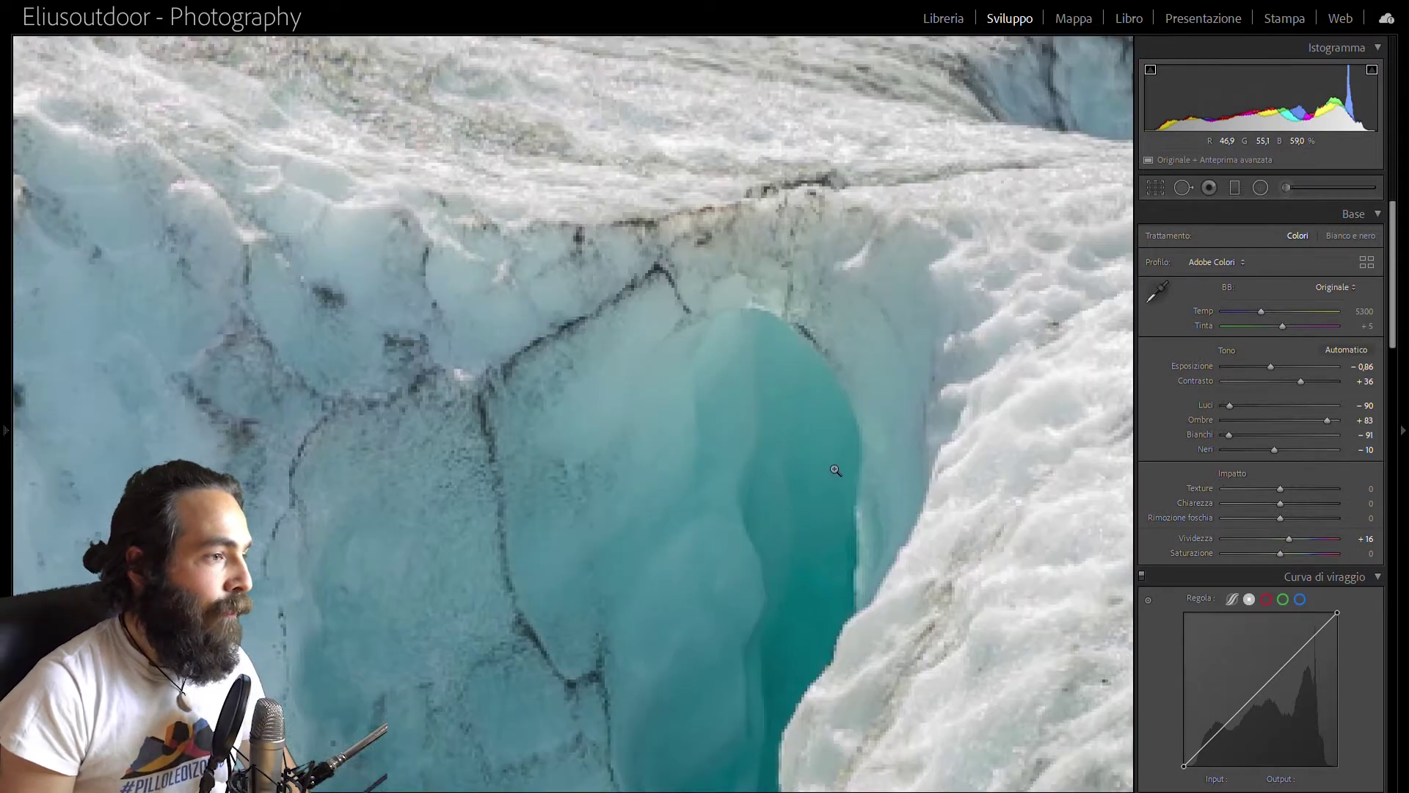
left_click(835, 470)
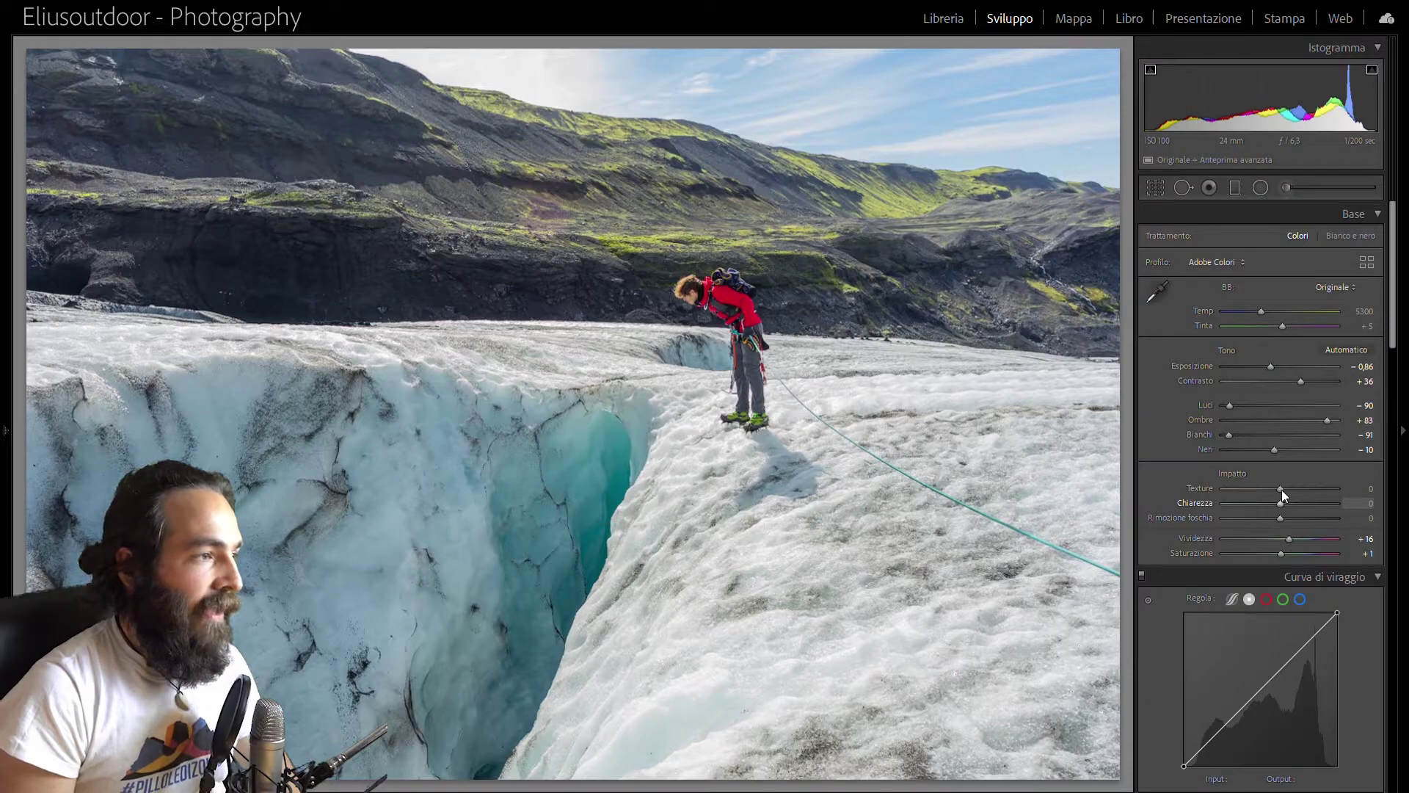
Step: Add Texture +21, zooming in on the climber and crevasse to check the detail
left_click_drag(1281, 481, 1292, 476)
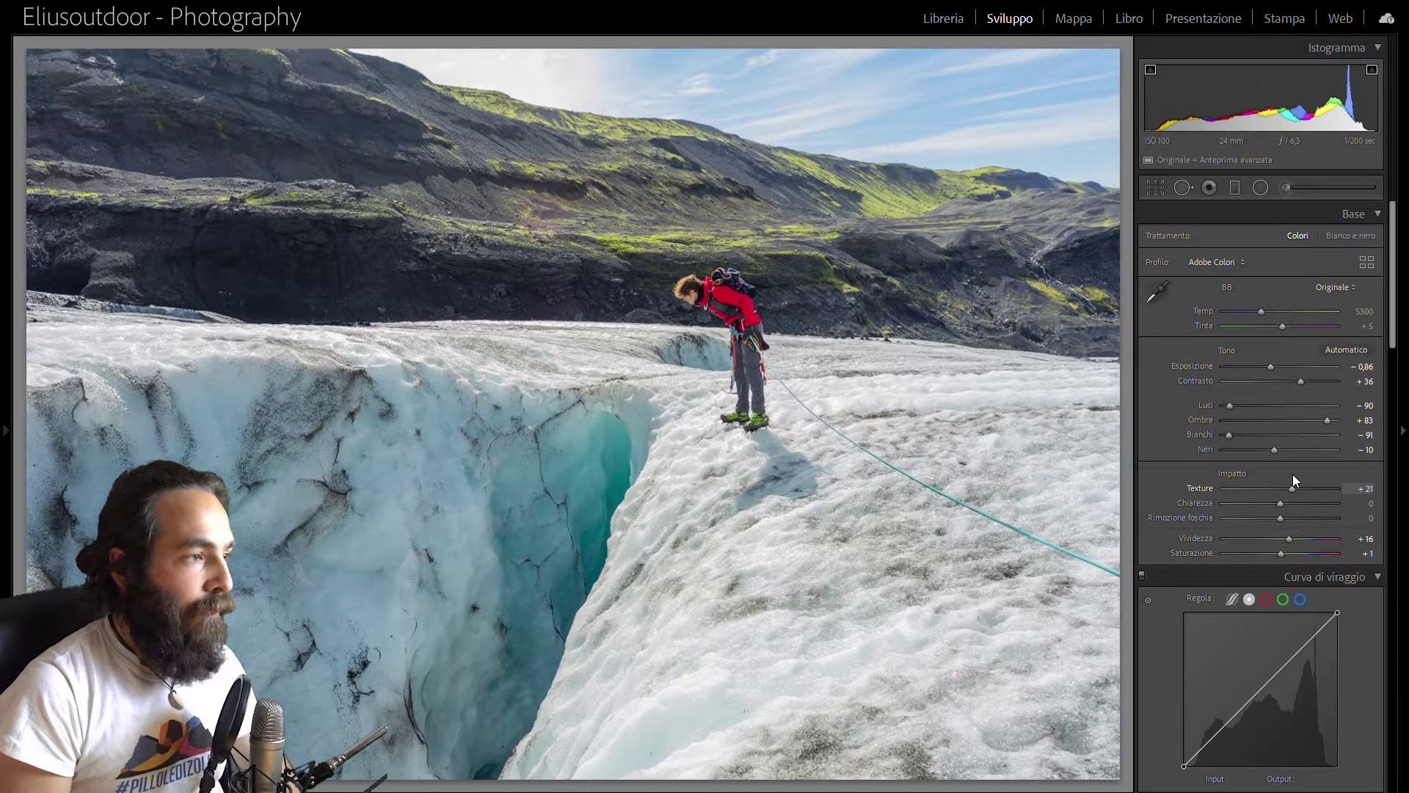
left_click(694, 274)
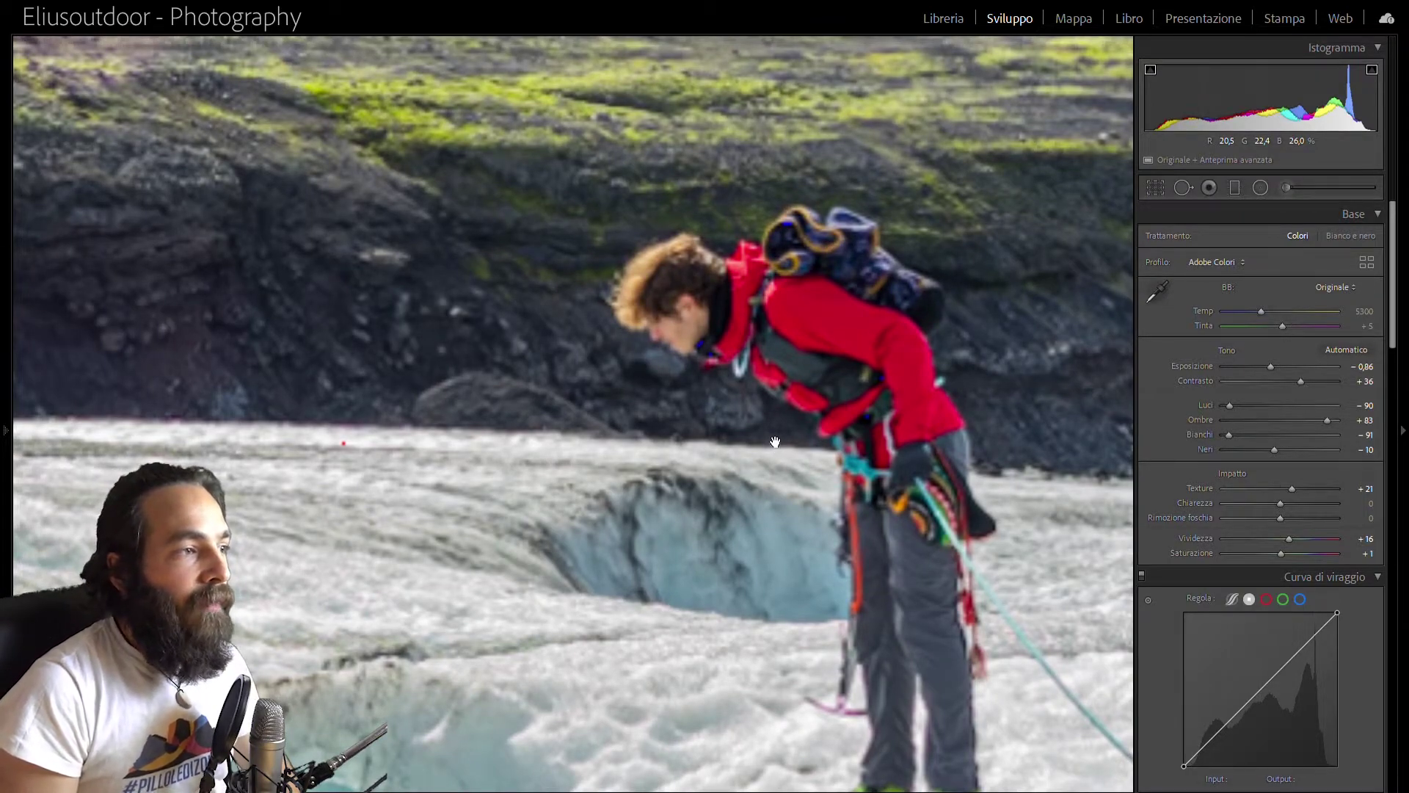
left_click(809, 384)
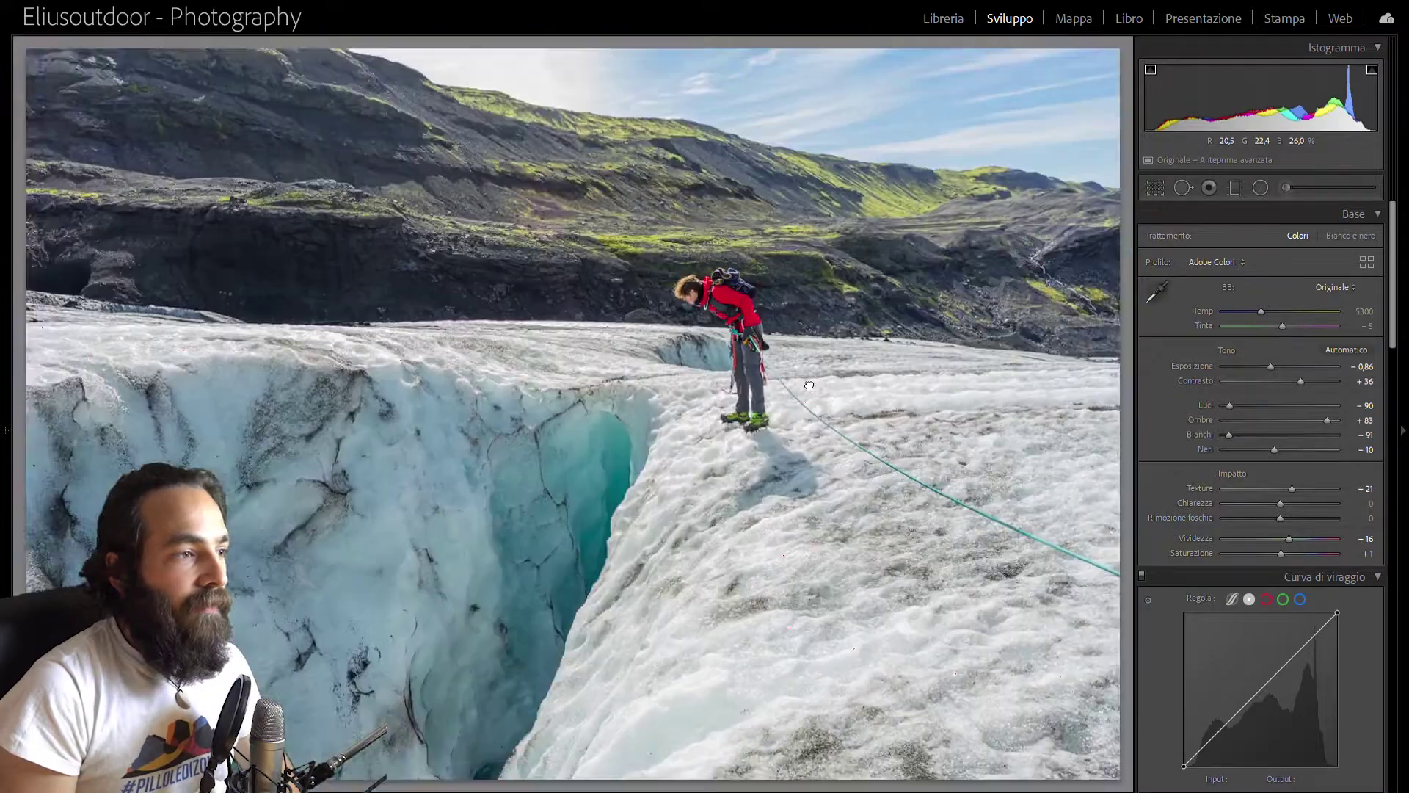
left_click(650, 367)
left_click(891, 221)
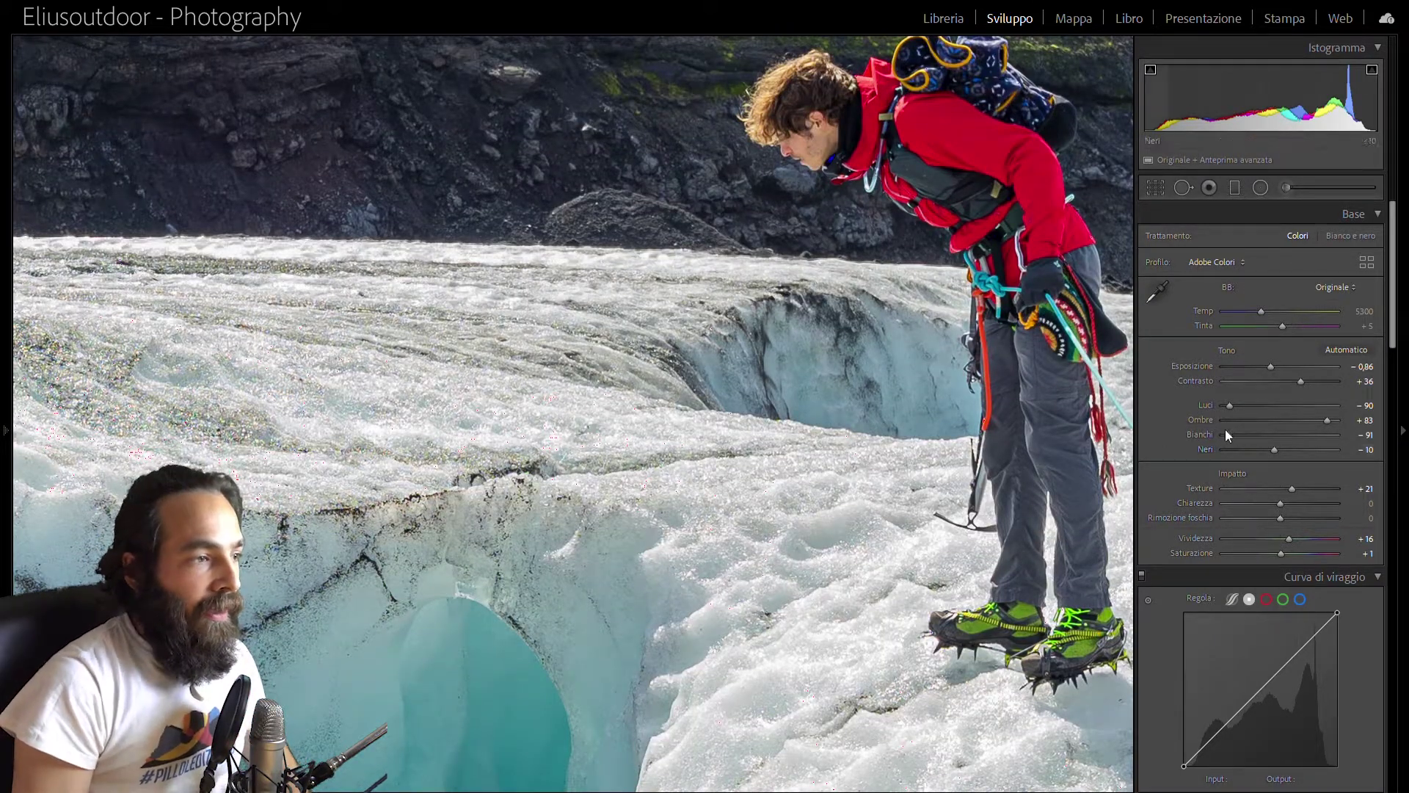
left_click_drag(1293, 479, 1296, 479)
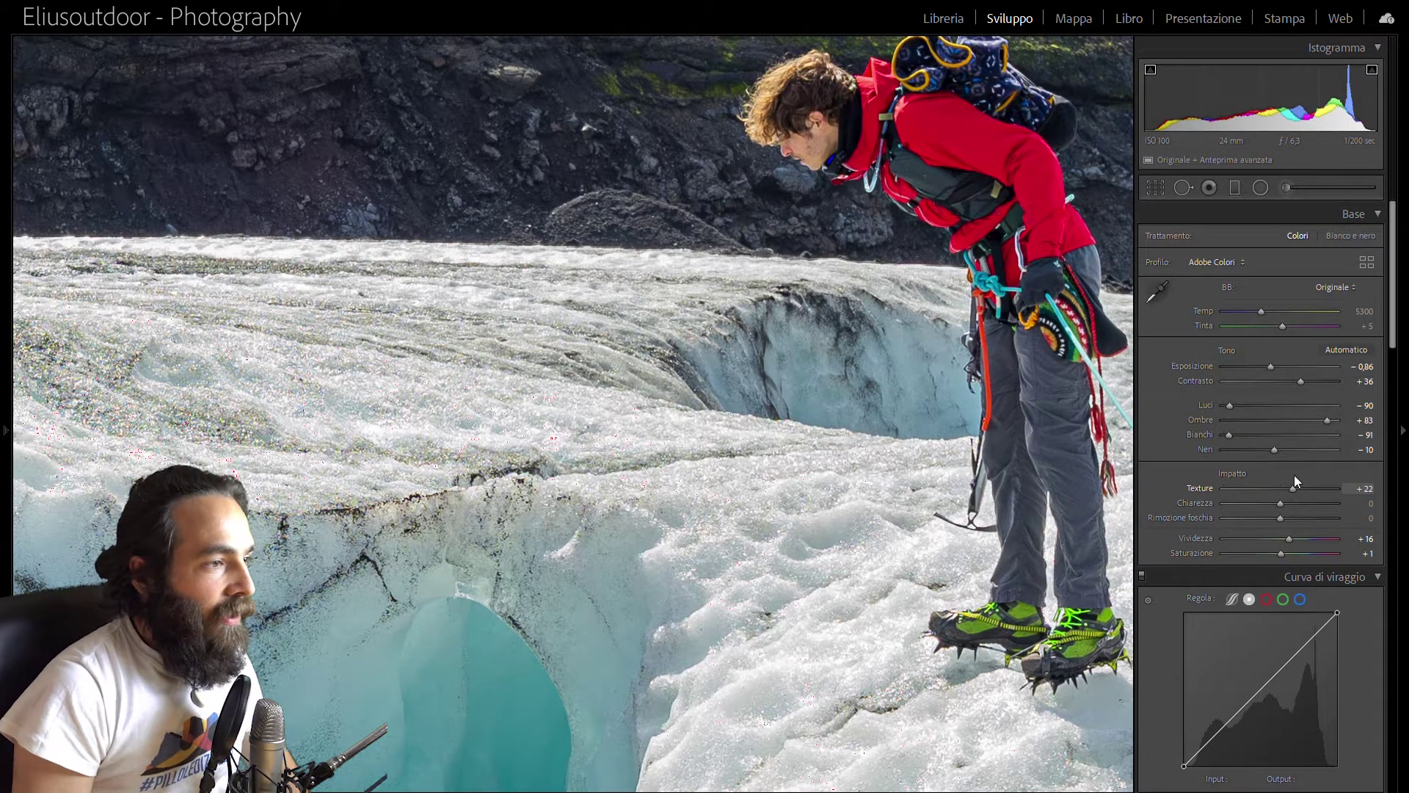
left_click_drag(1295, 480, 1293, 482)
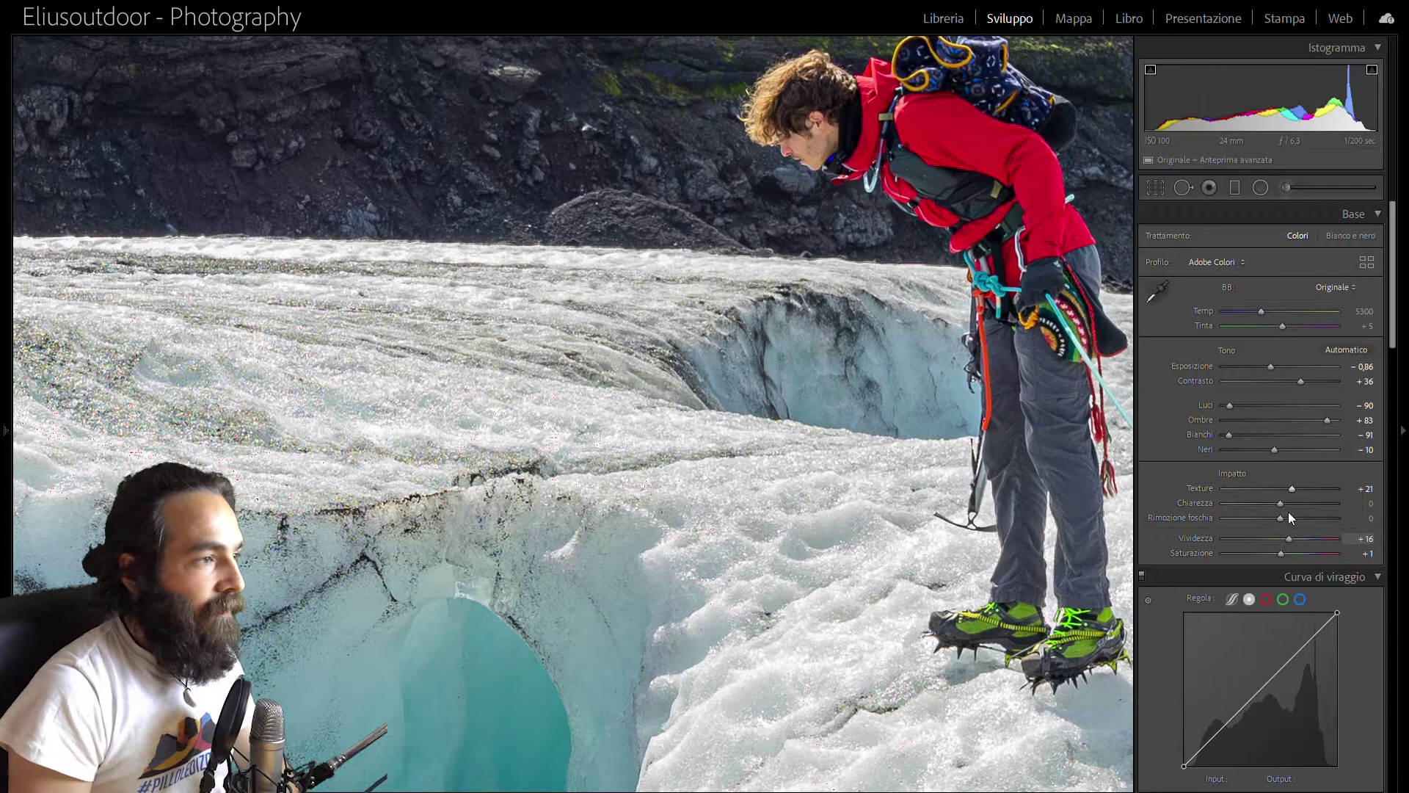
Step: Try Clarity values between +32 and +38 with the clipping warning shown
type("32")
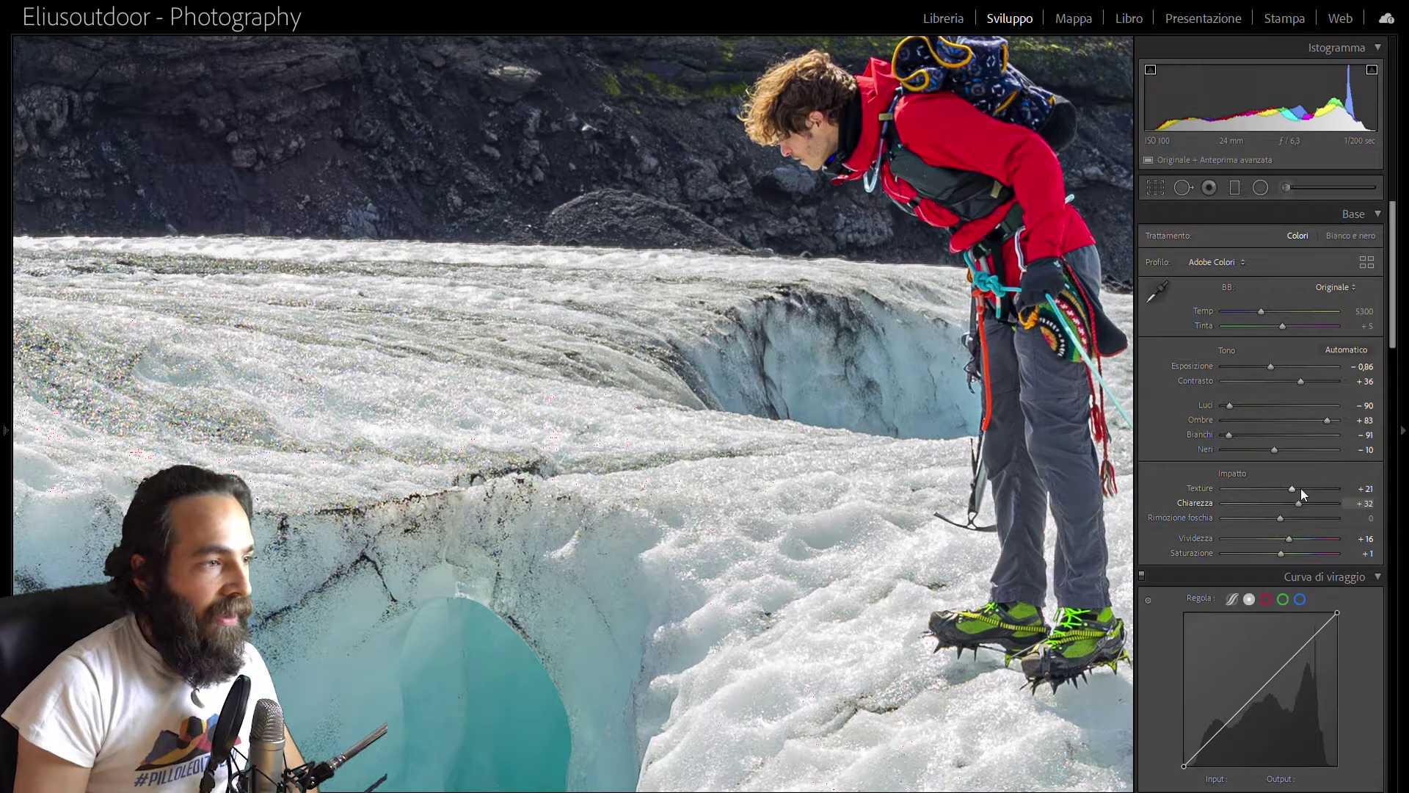
key("Return")
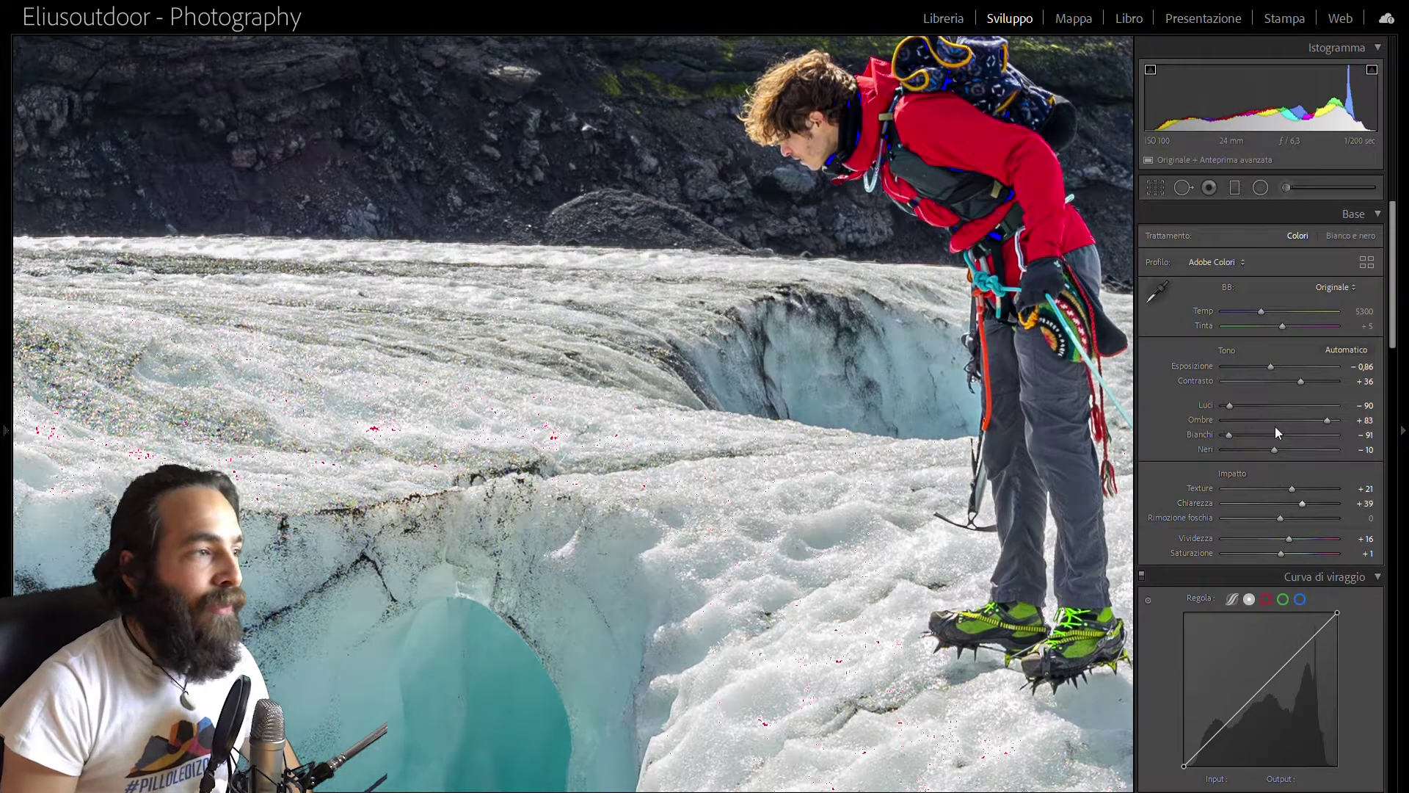
key("j")
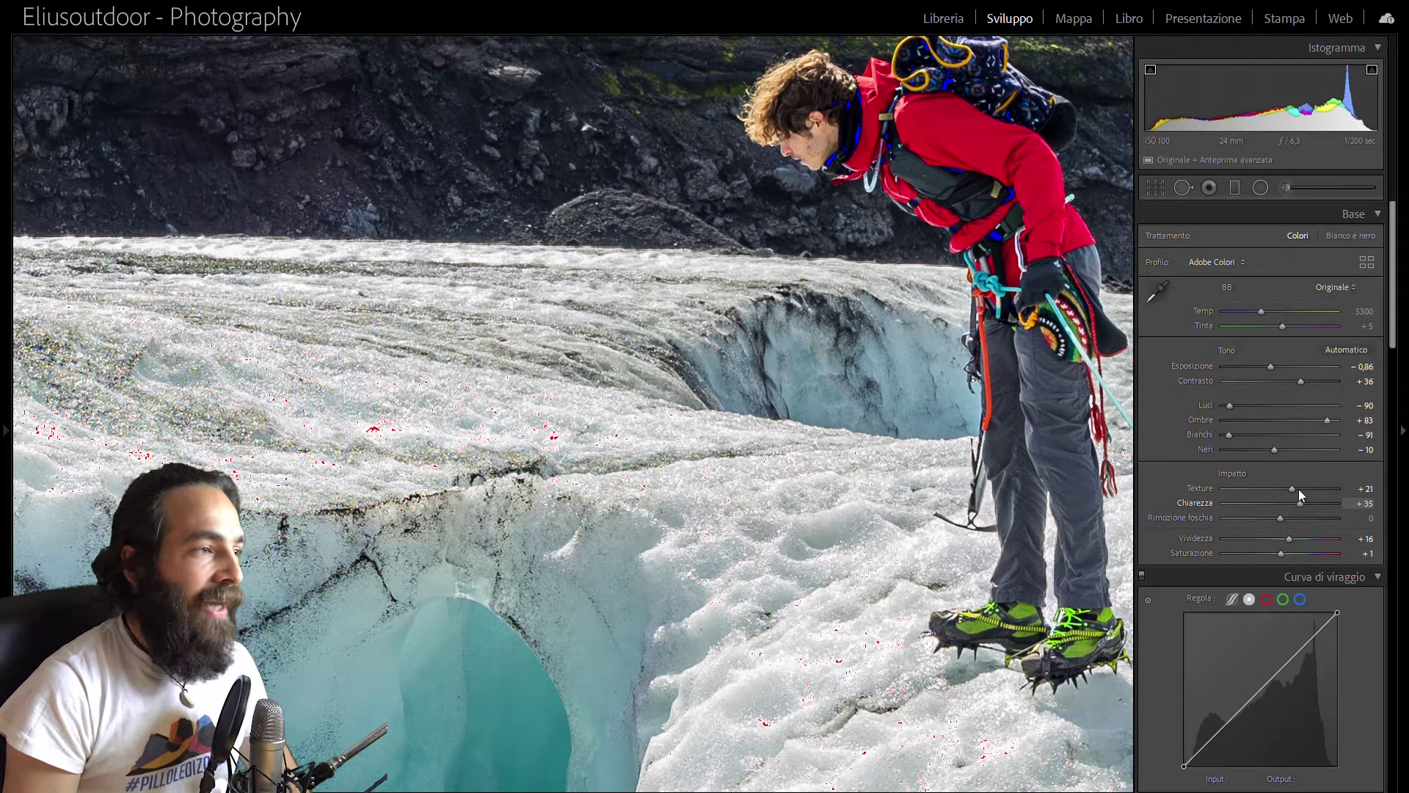
left_click_drag(1297, 489, 1298, 489)
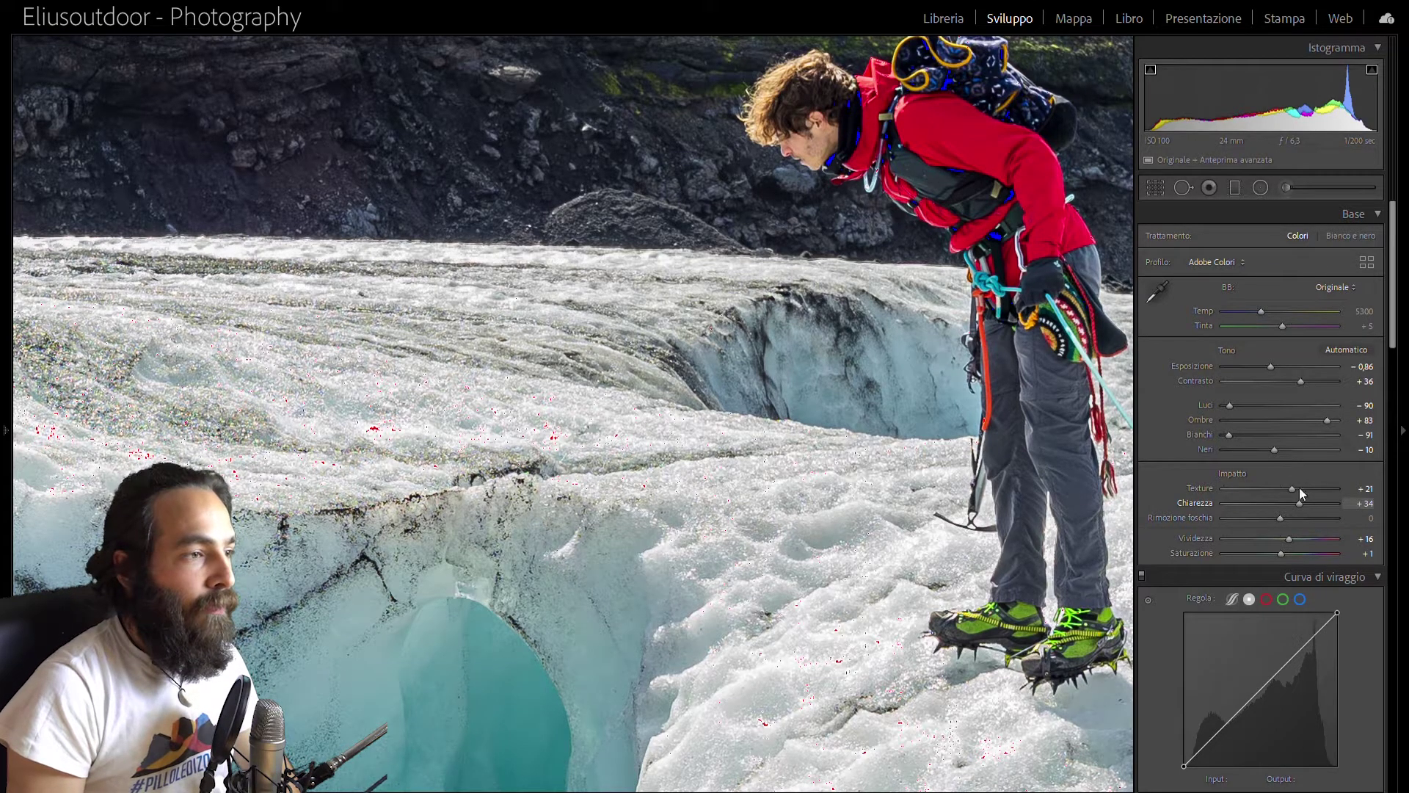
left_click_drag(1299, 503, 1299, 490)
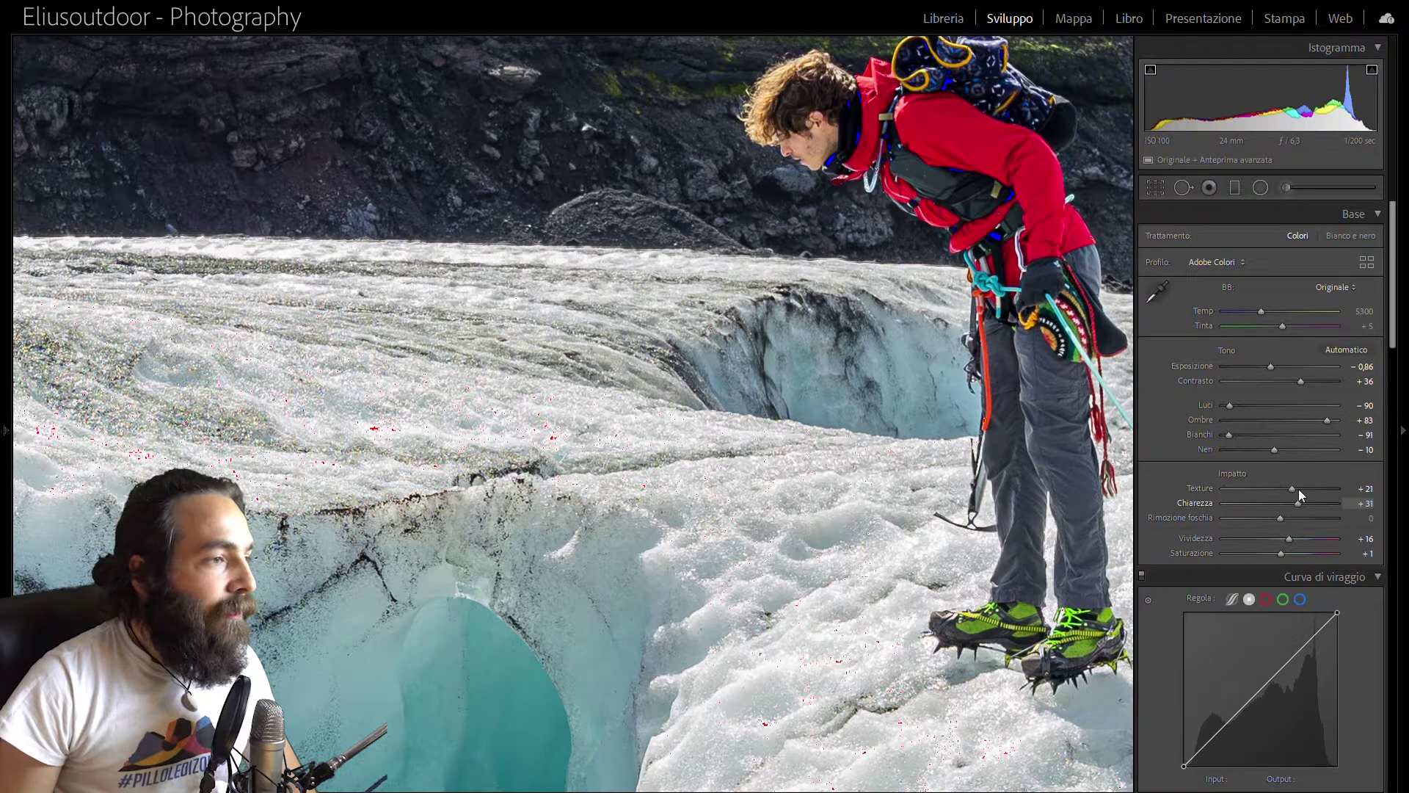
double_click(1301, 493)
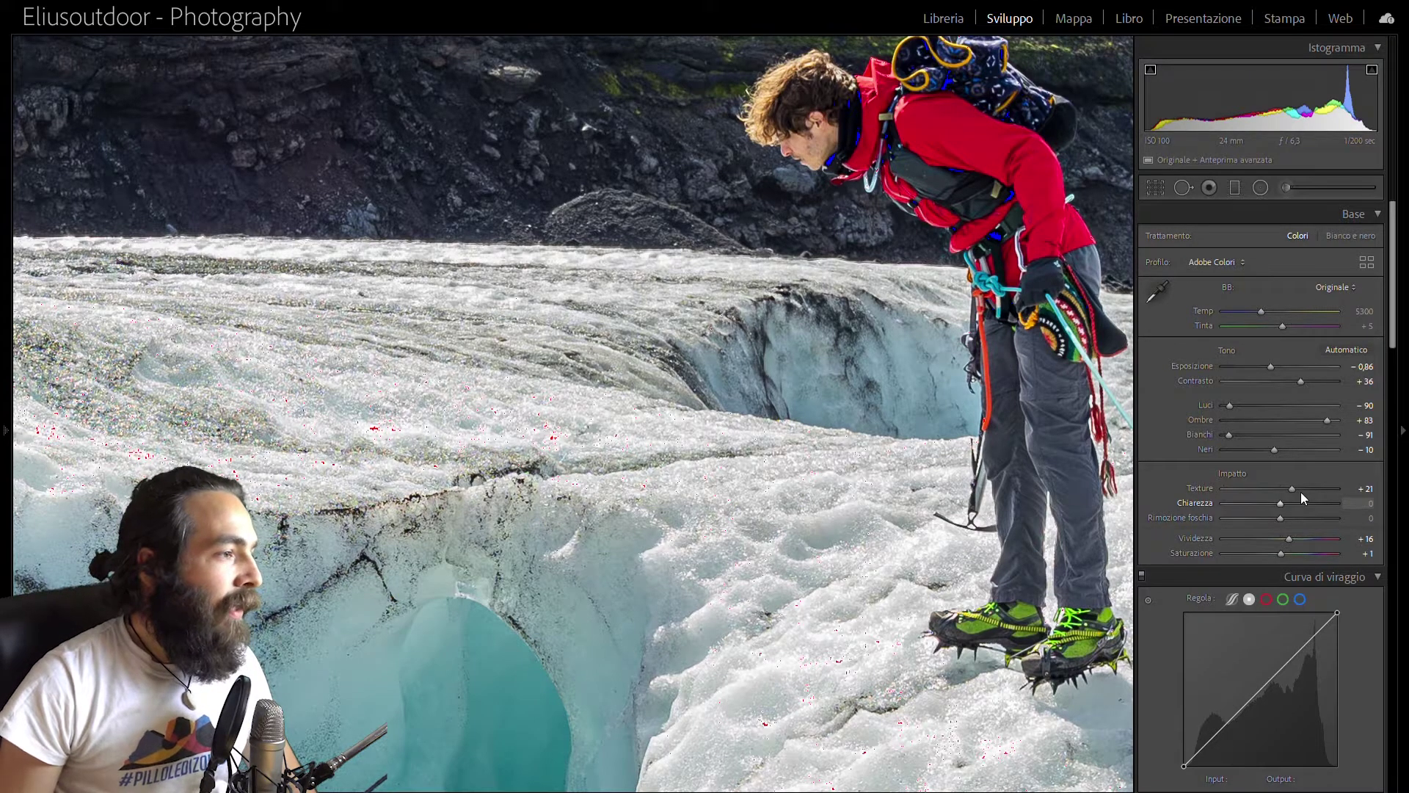
left_click(1301, 492)
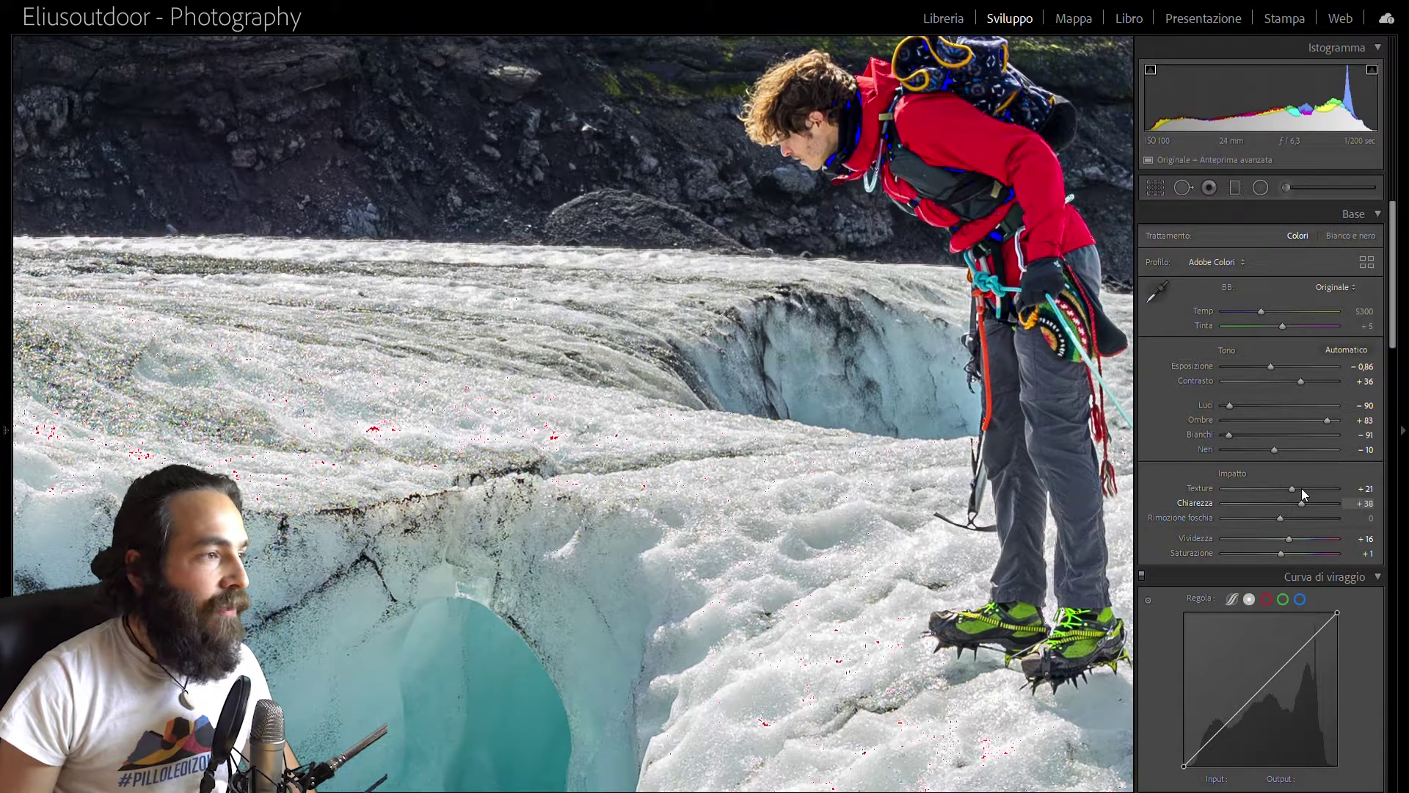
left_click_drag(1301, 490, 1300, 490)
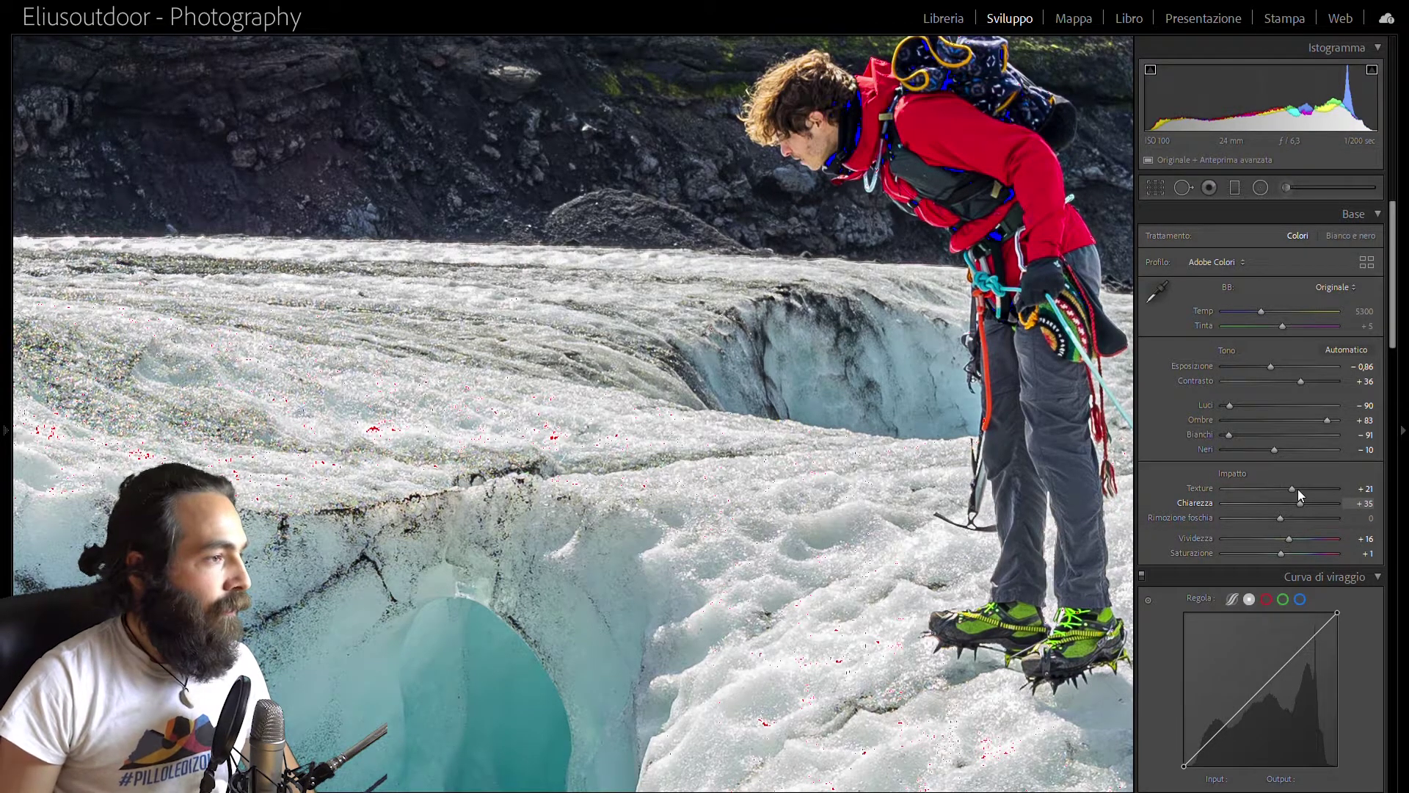
Step: Type Clarity 33 into its value field, then zoom back out to the whole photo
left_click(1368, 503)
type("31")
key("Return")
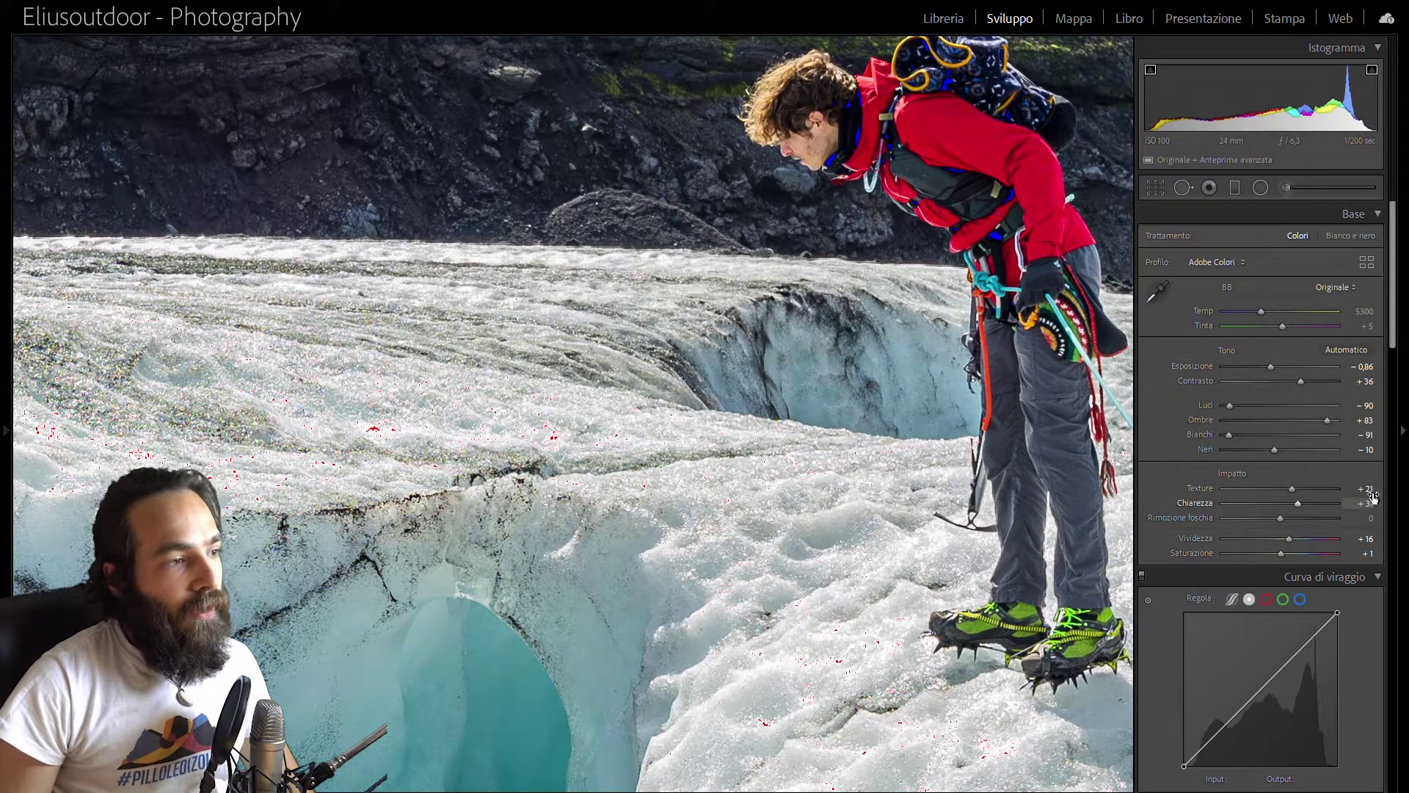
left_click(1368, 503)
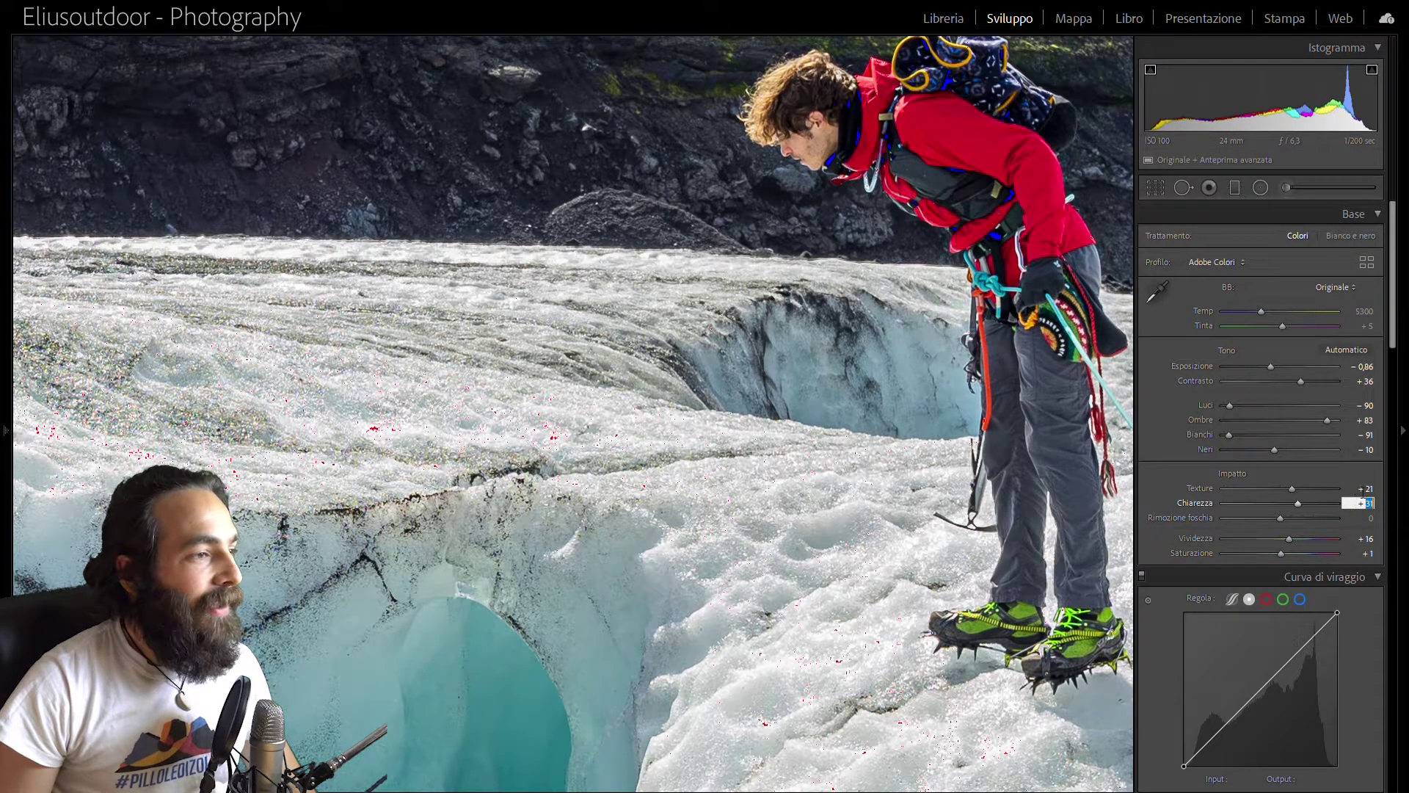
type("33")
key("Tab")
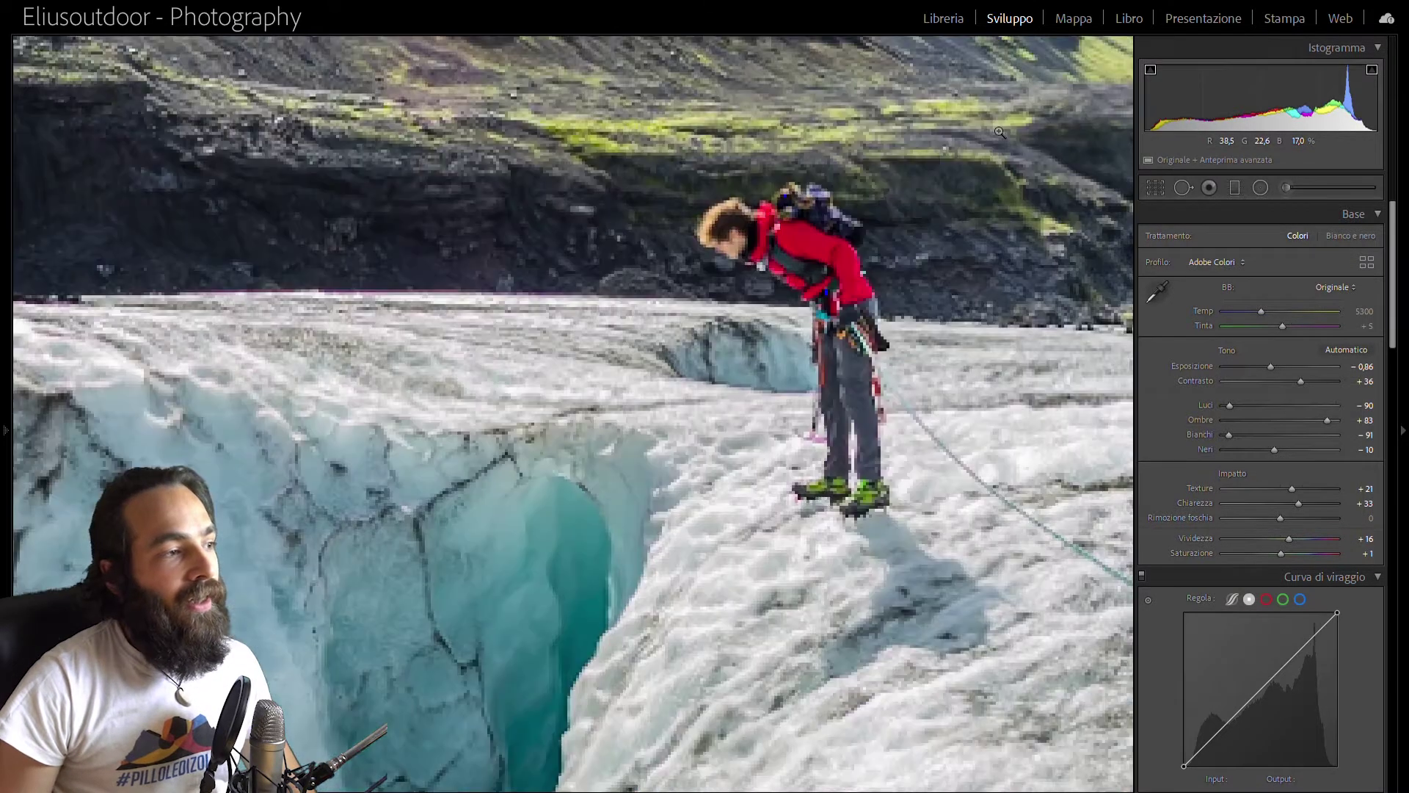
left_click(955, 187)
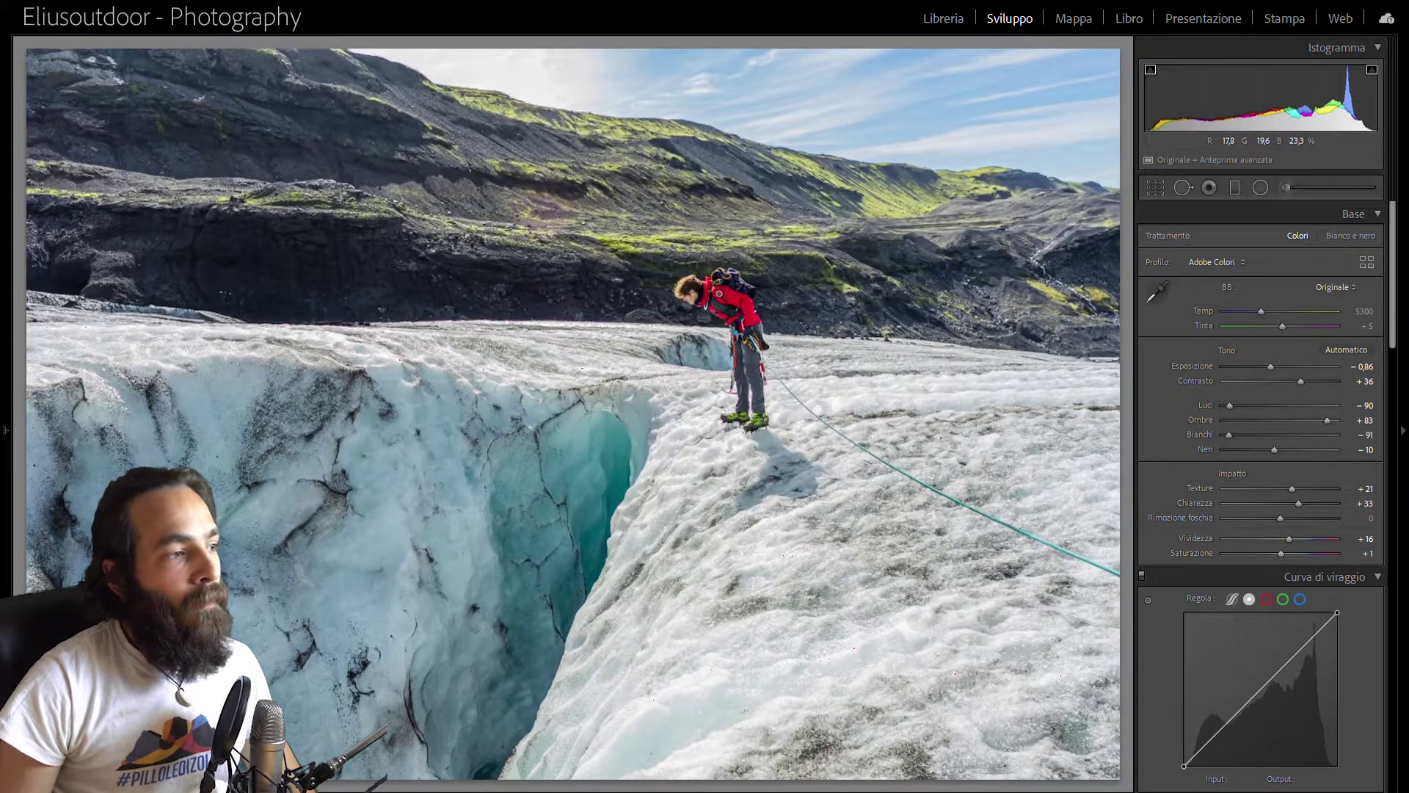
Step: Raise Blacks from −10 to +1 while viewing the climber at 1:1, then zoom out
left_click(720, 294)
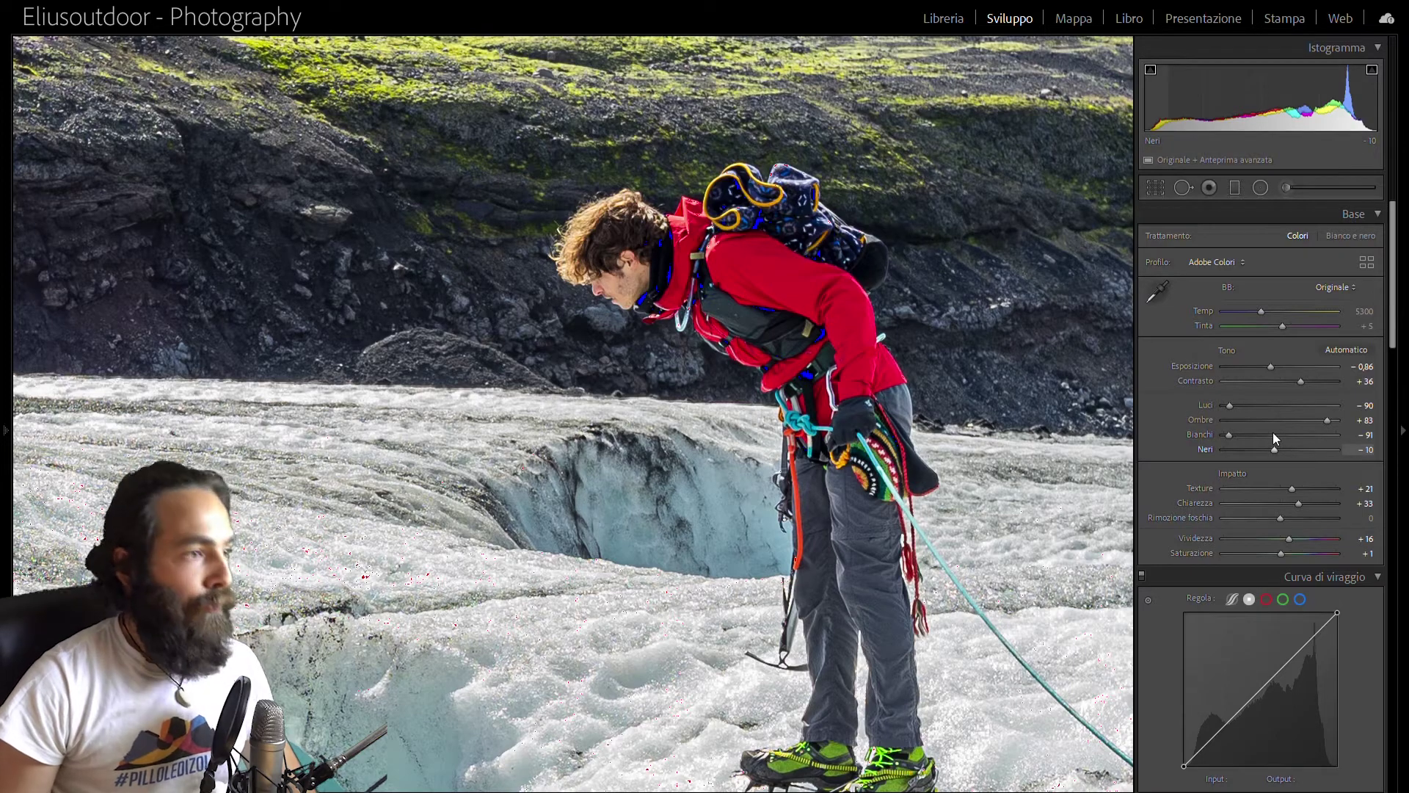
left_click_drag(1275, 434, 1280, 434)
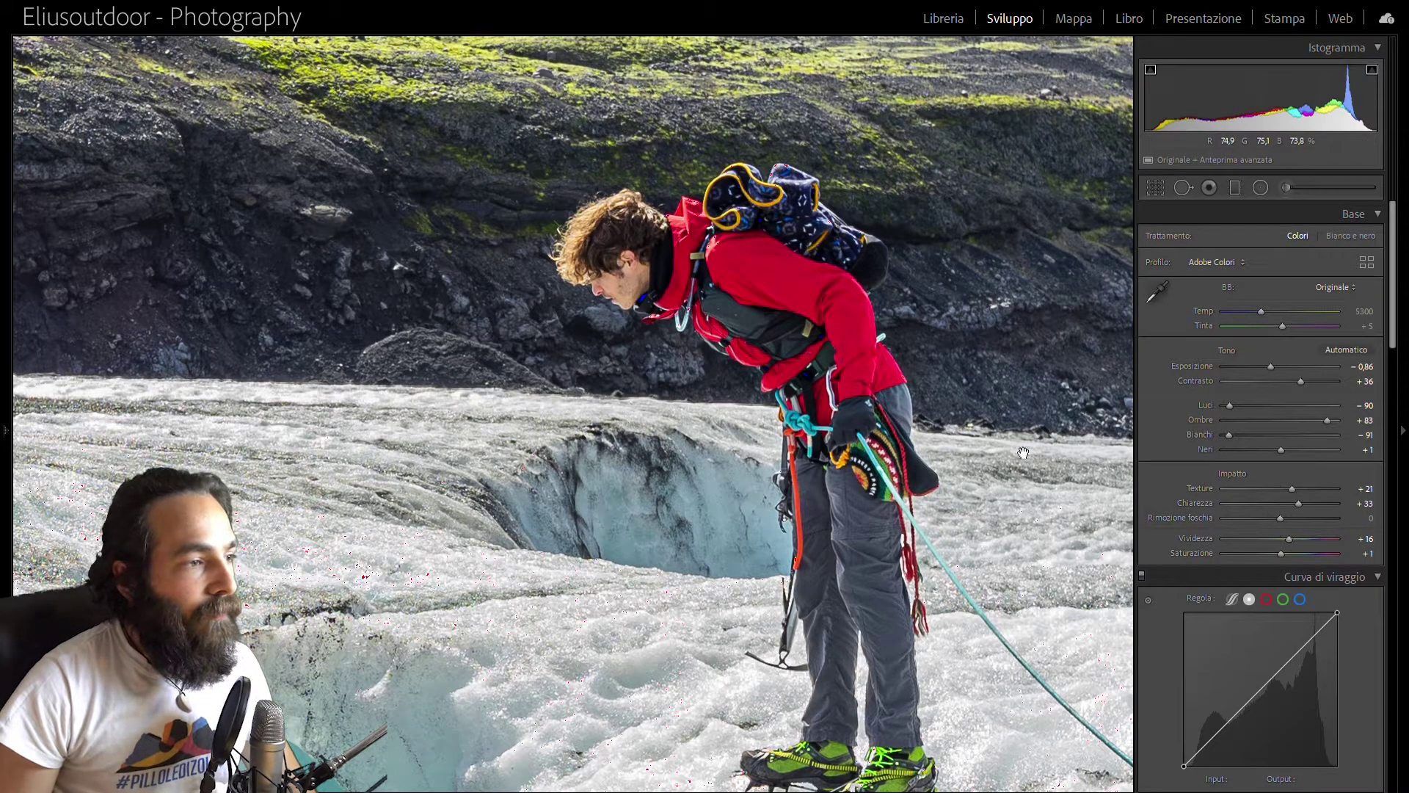
left_click(800, 433)
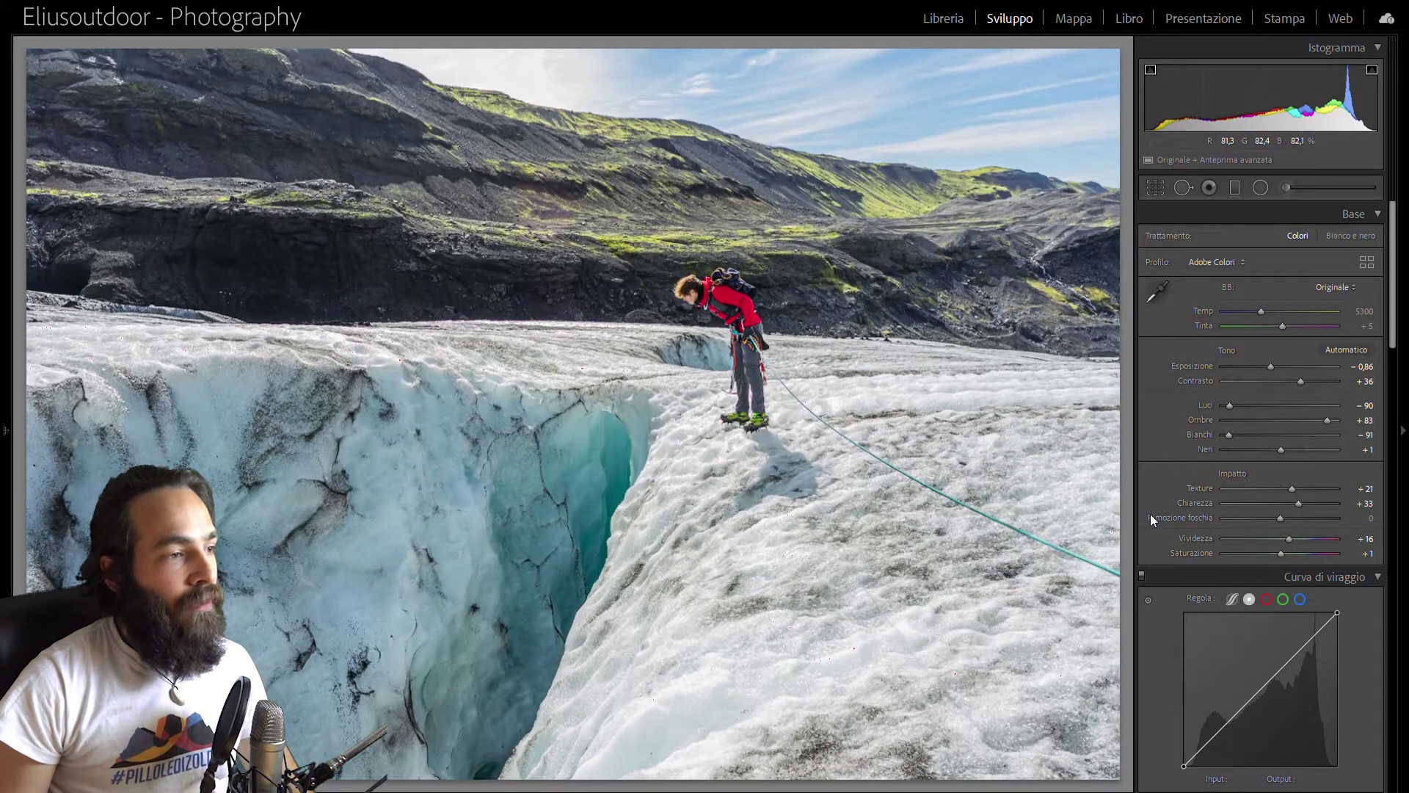
Step: Bring Blue saturation down to +7 in the HSL/Color panel
scroll(1153, 514, "down", 5)
scroll(1208, 490, "down", 5)
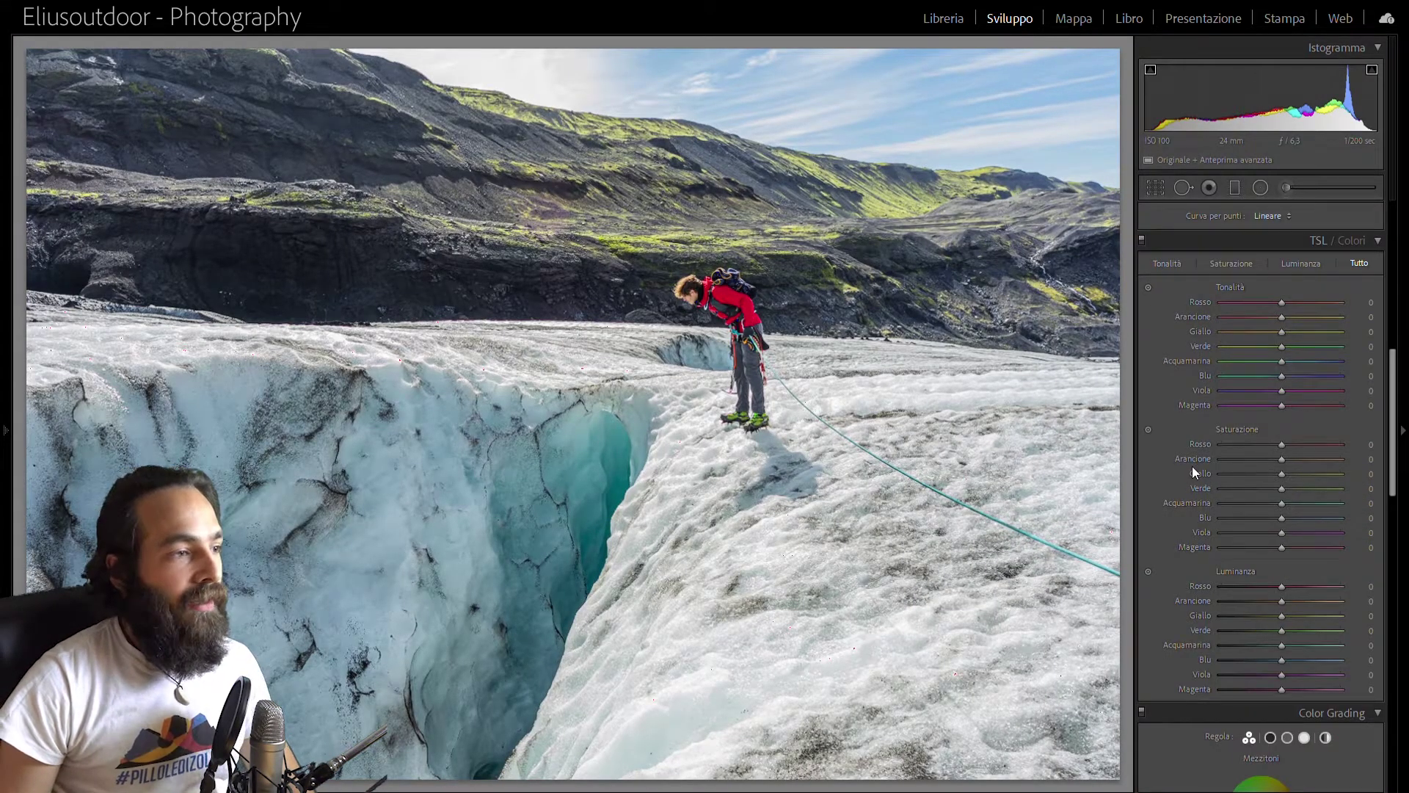
mouse_move(1393, 421)
left_mouse_down()
mouse_move(1393, 392)
mouse_move(1394, 419)
left_mouse_up()
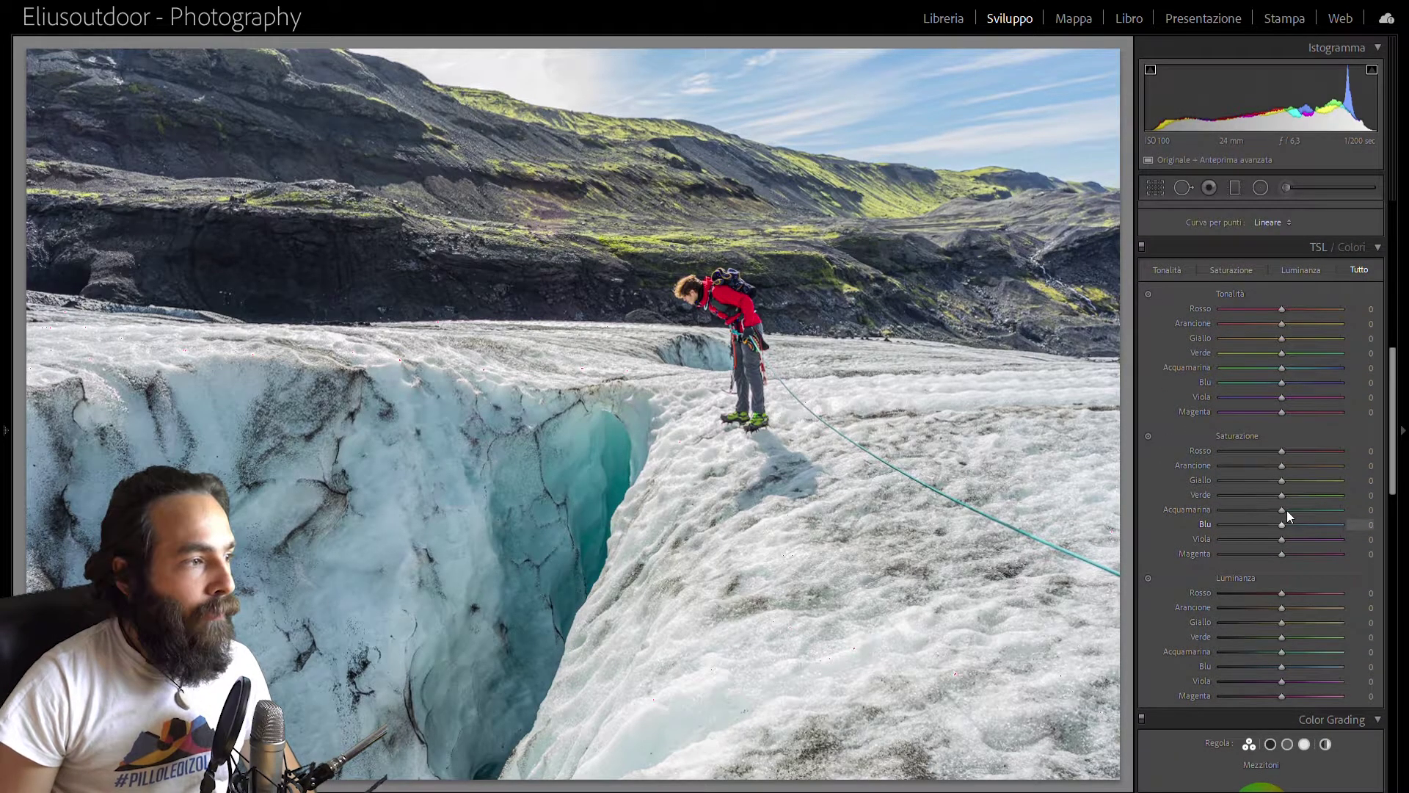
key("Up")
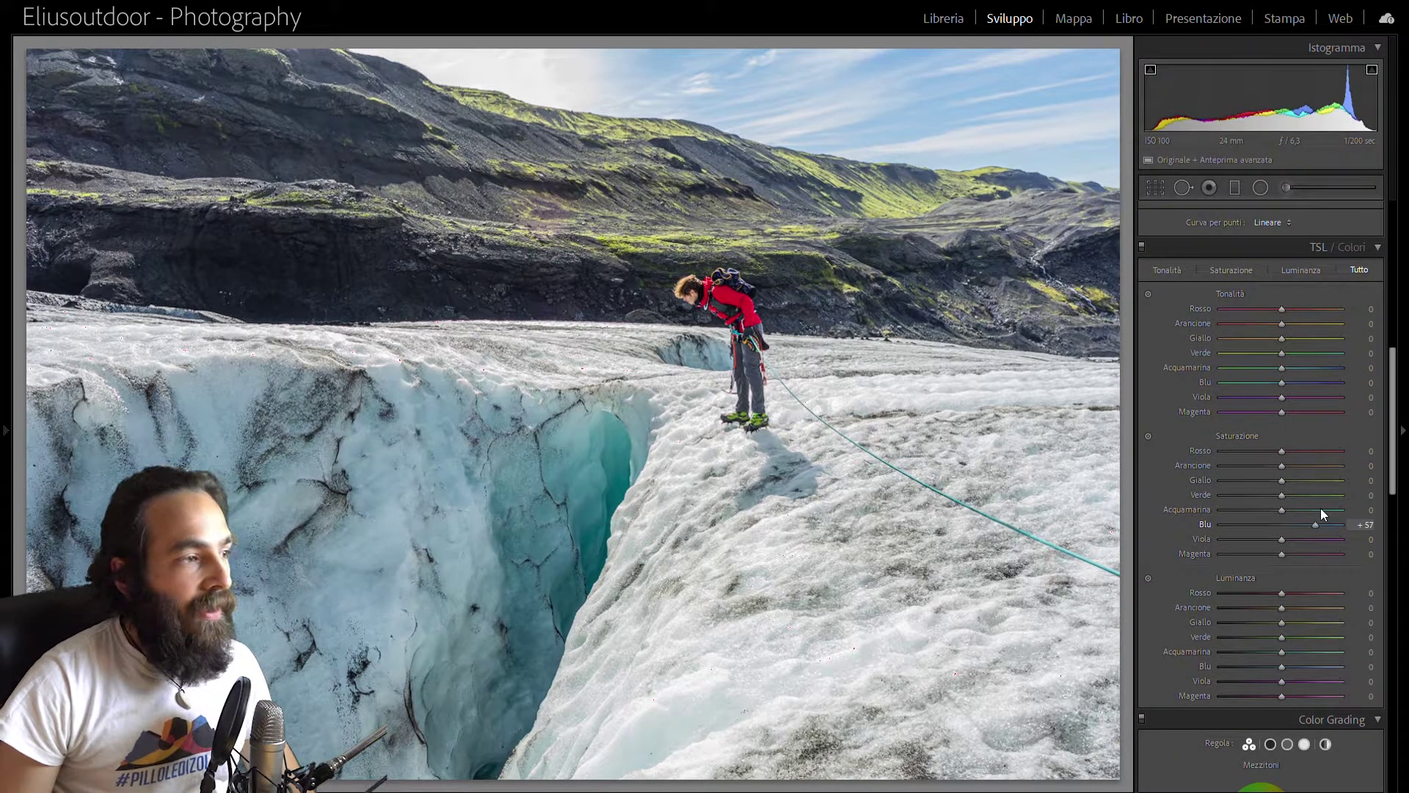
left_click_drag(1320, 508, 1306, 509)
key("shift+Down")
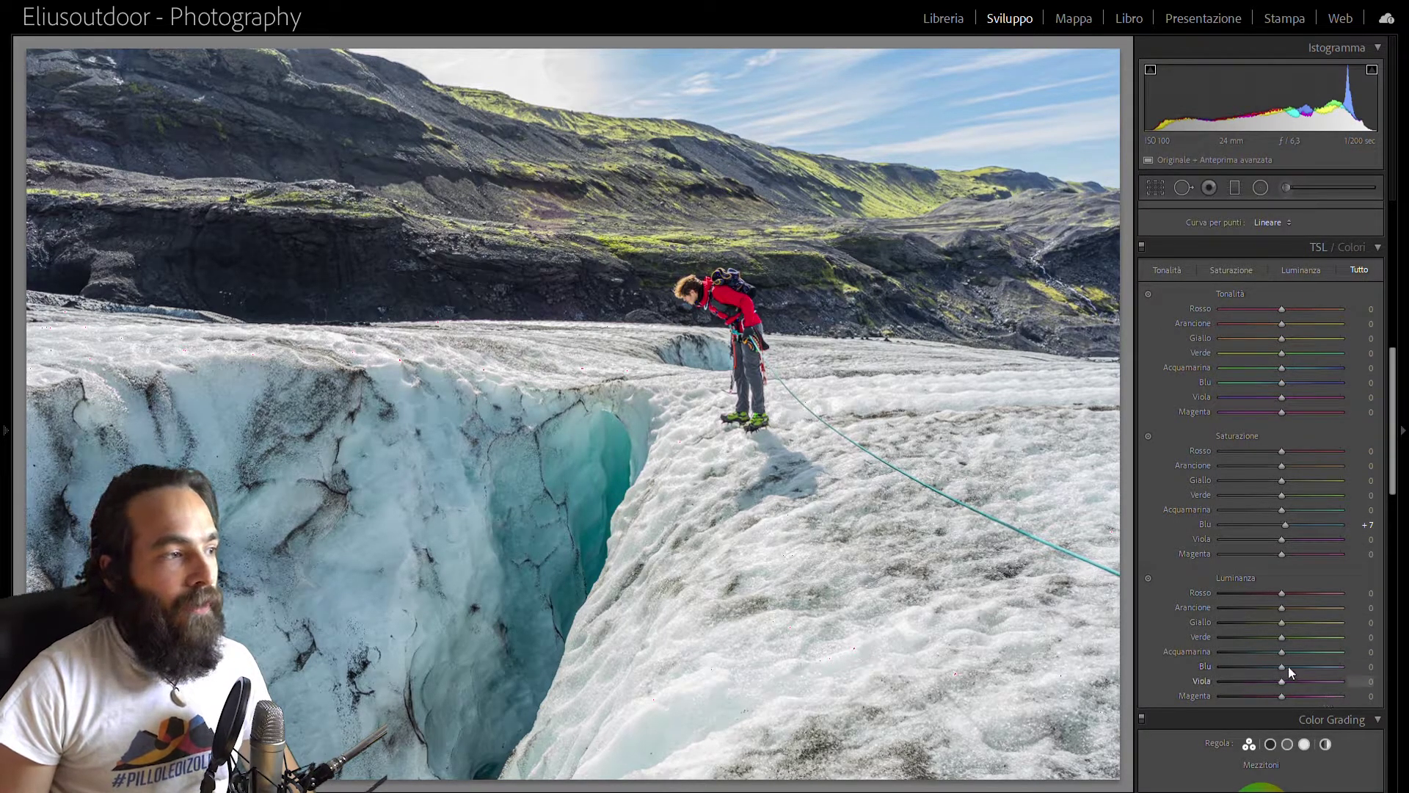
Step: Try darker and brighter blue luminance, settle at +4, and toggle HSL to compare
left_click_drag(1265, 650, 1264, 653)
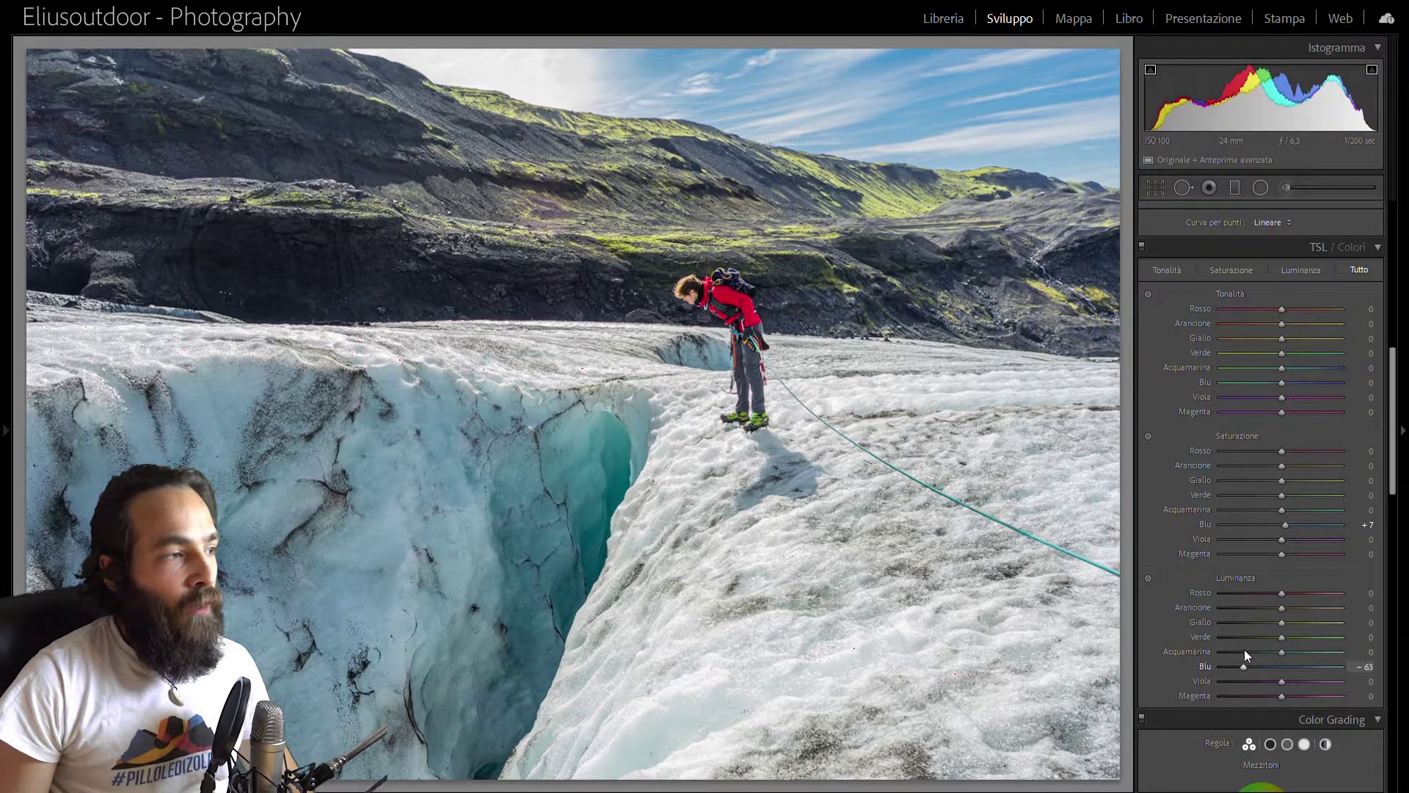
left_click(1243, 660)
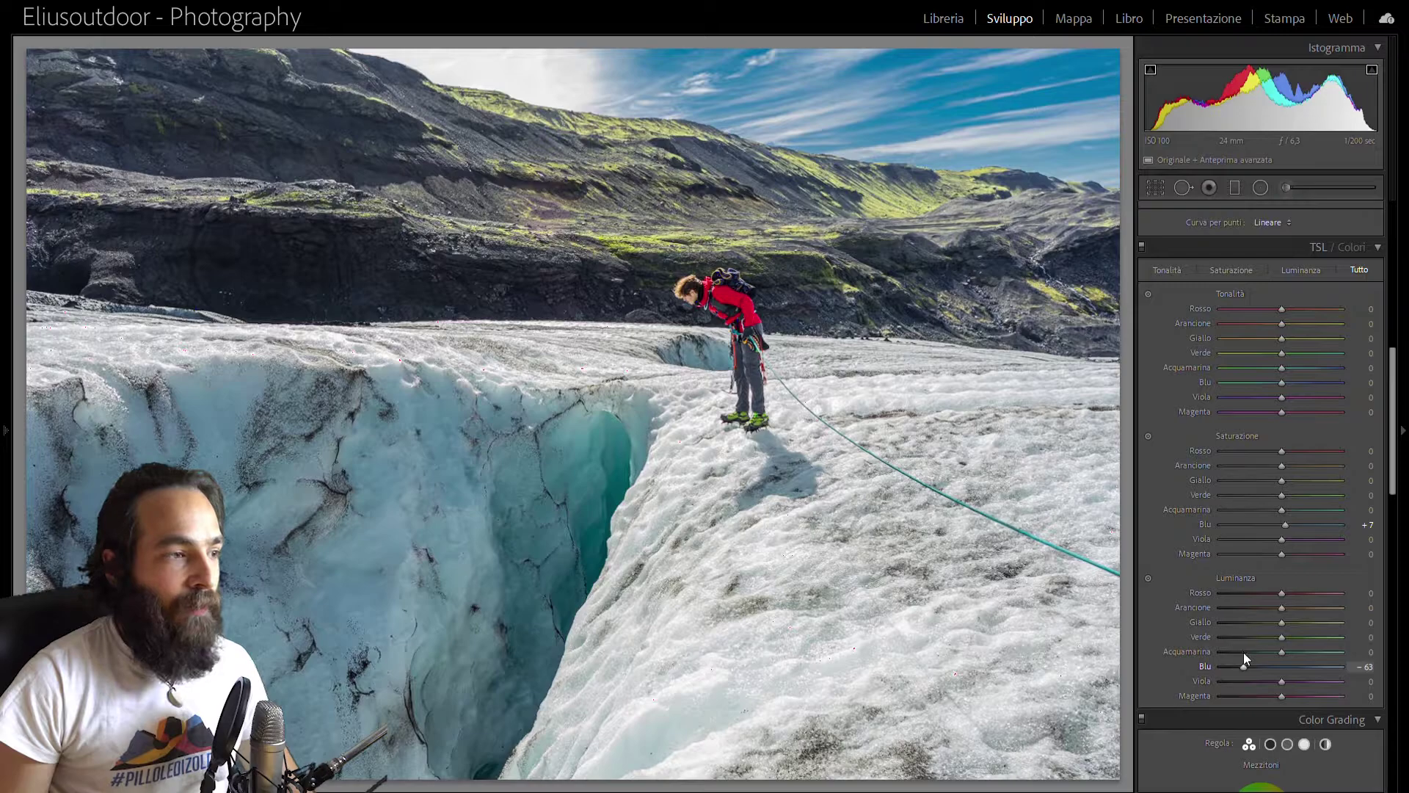
left_click_drag(1245, 654, 1330, 649)
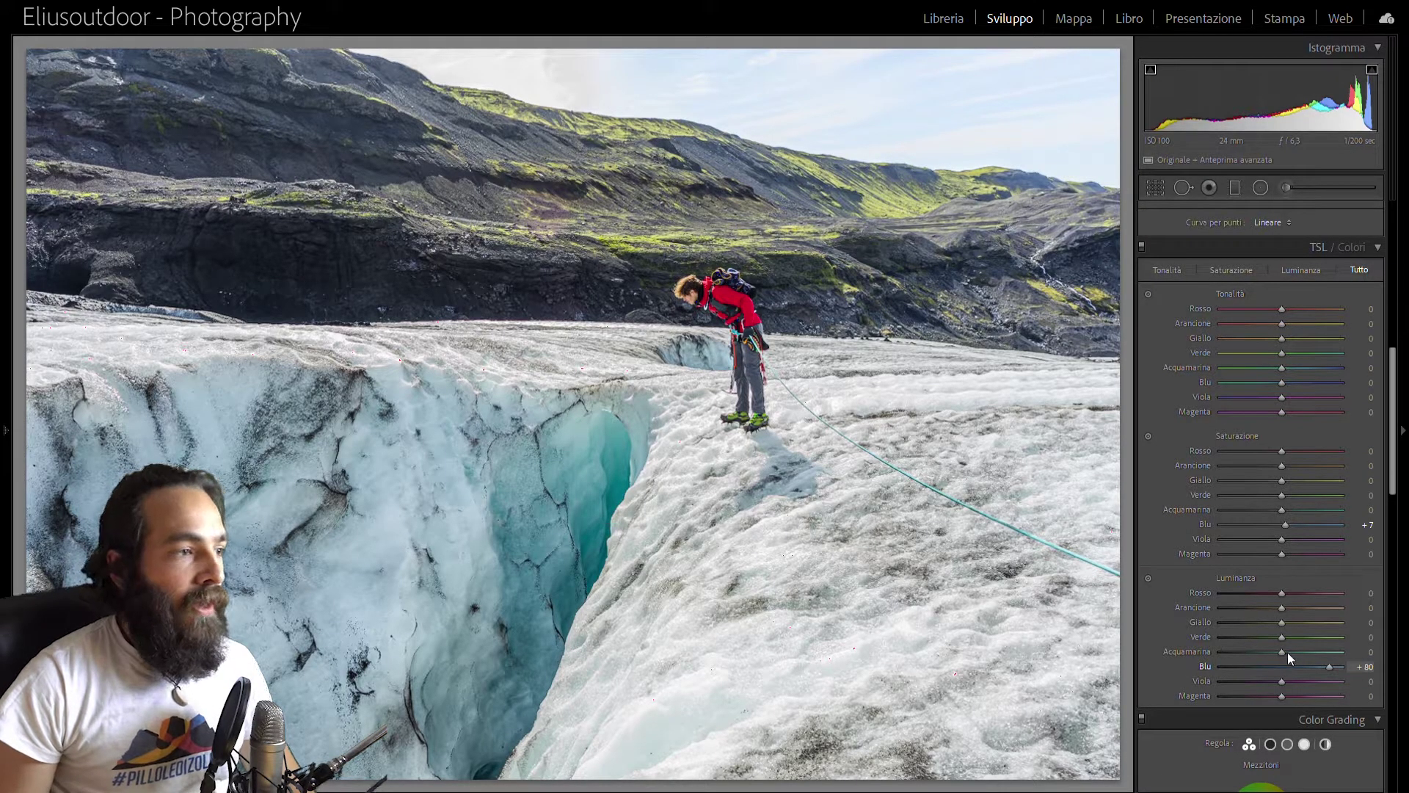
left_click(1288, 653)
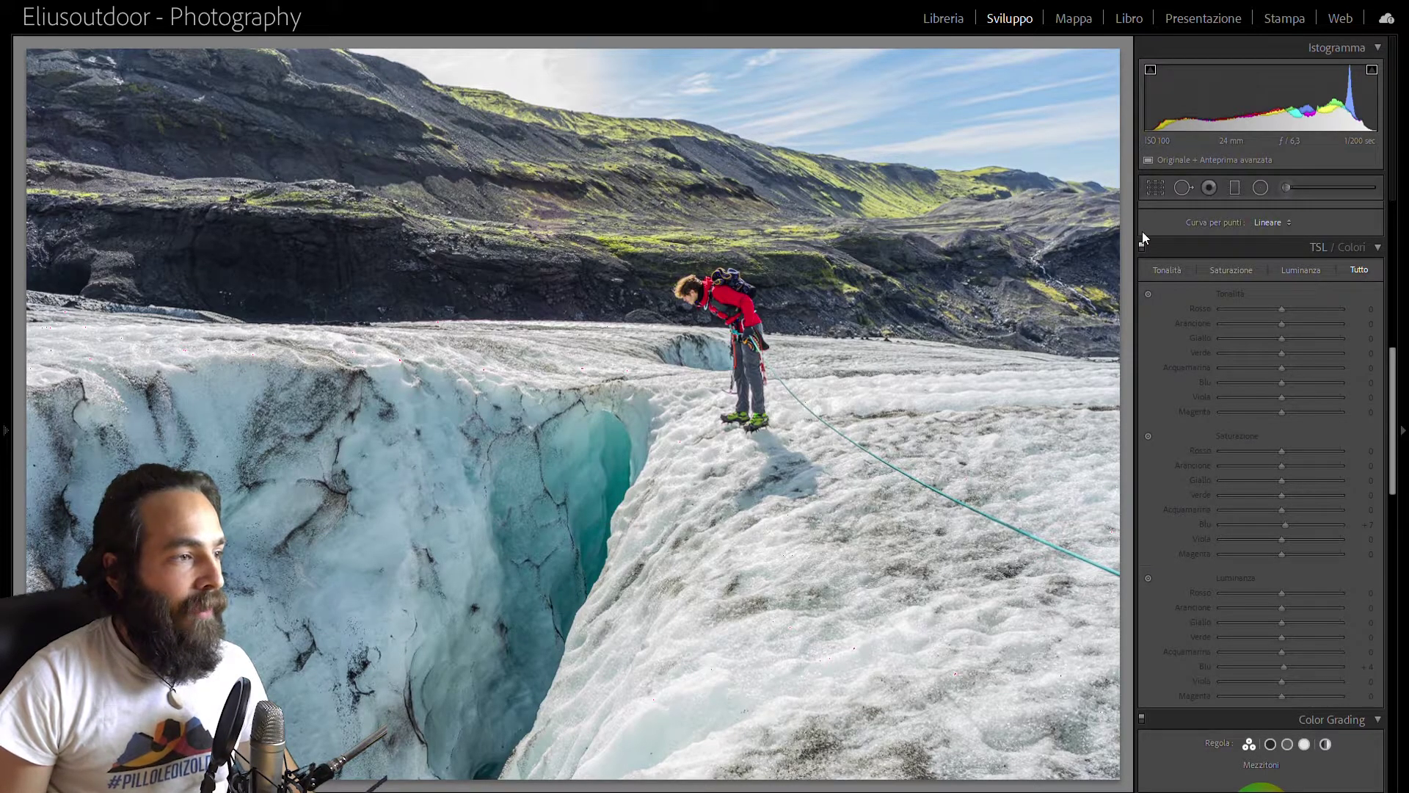
left_click(1142, 246)
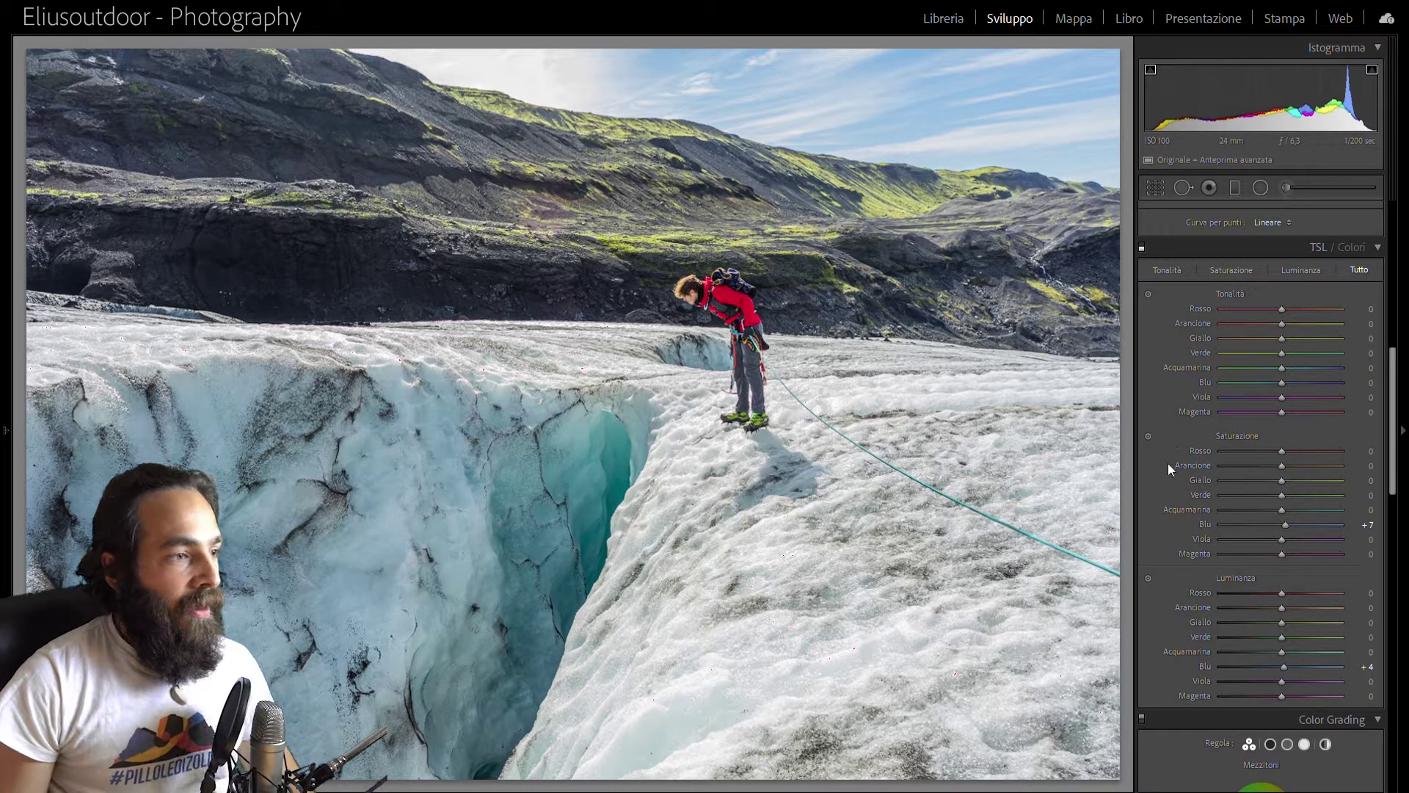
left_click_drag(1388, 402, 1394, 564)
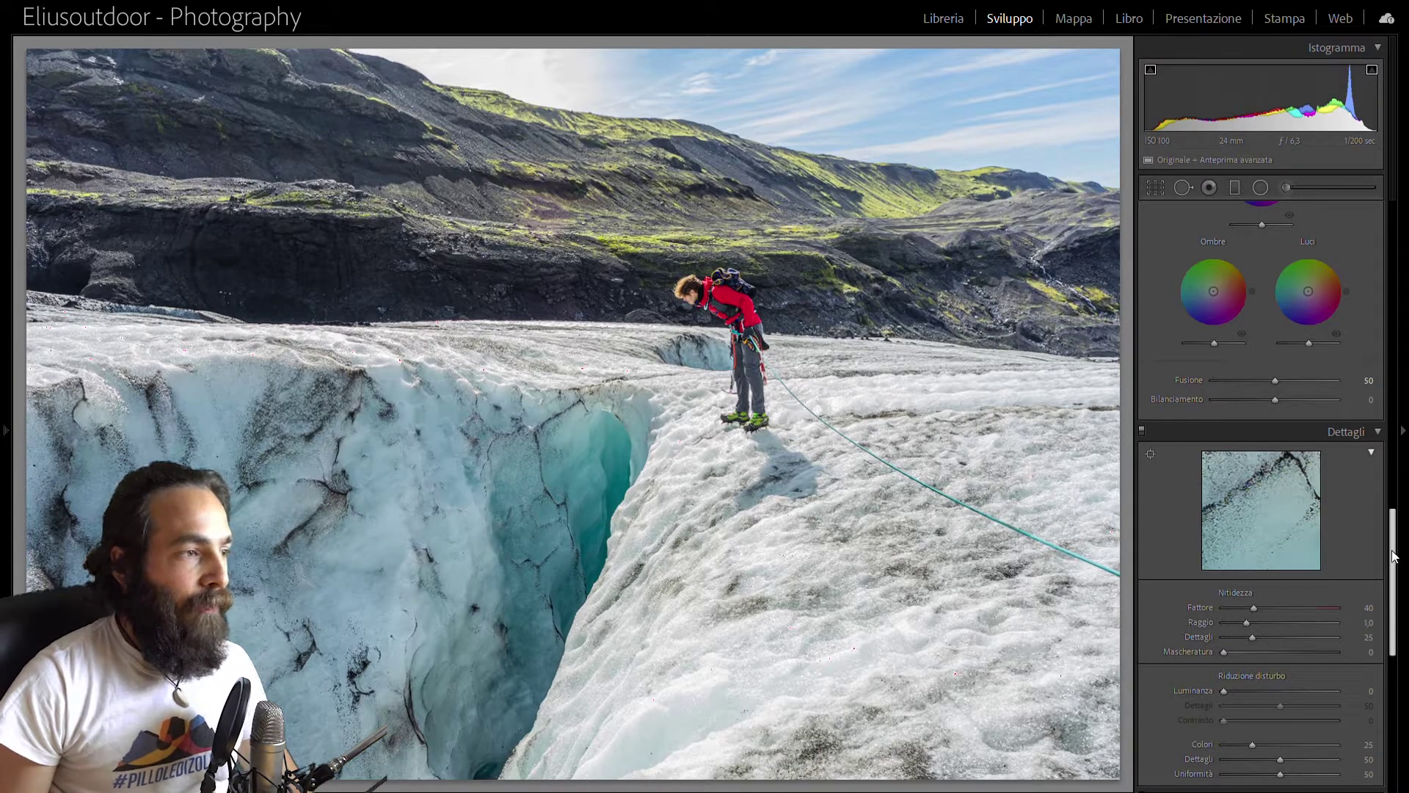
Step: Zoom to 1:1 near the climber's legs and switch to the Adjustment Brush
left_click_drag(1393, 527, 1394, 587)
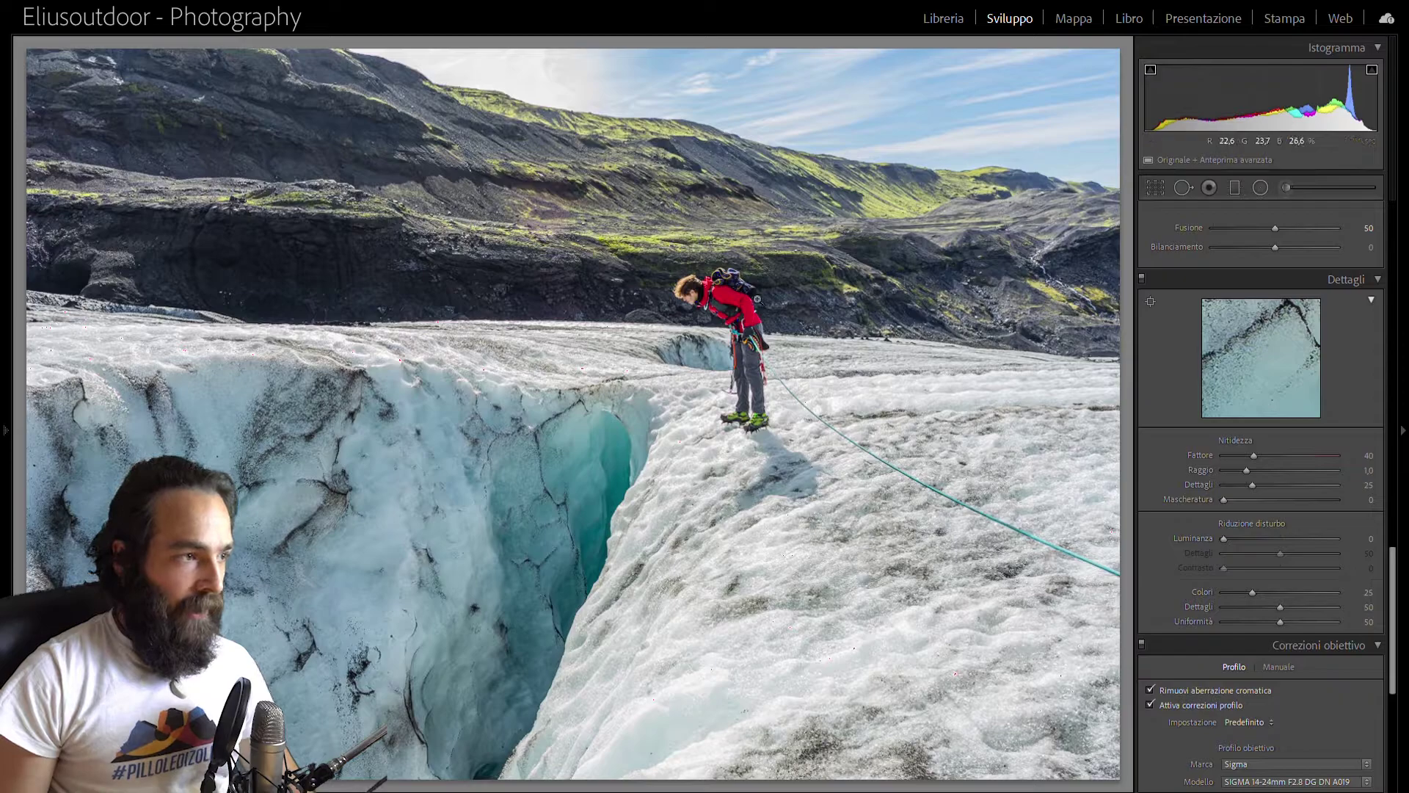
left_click(690, 380)
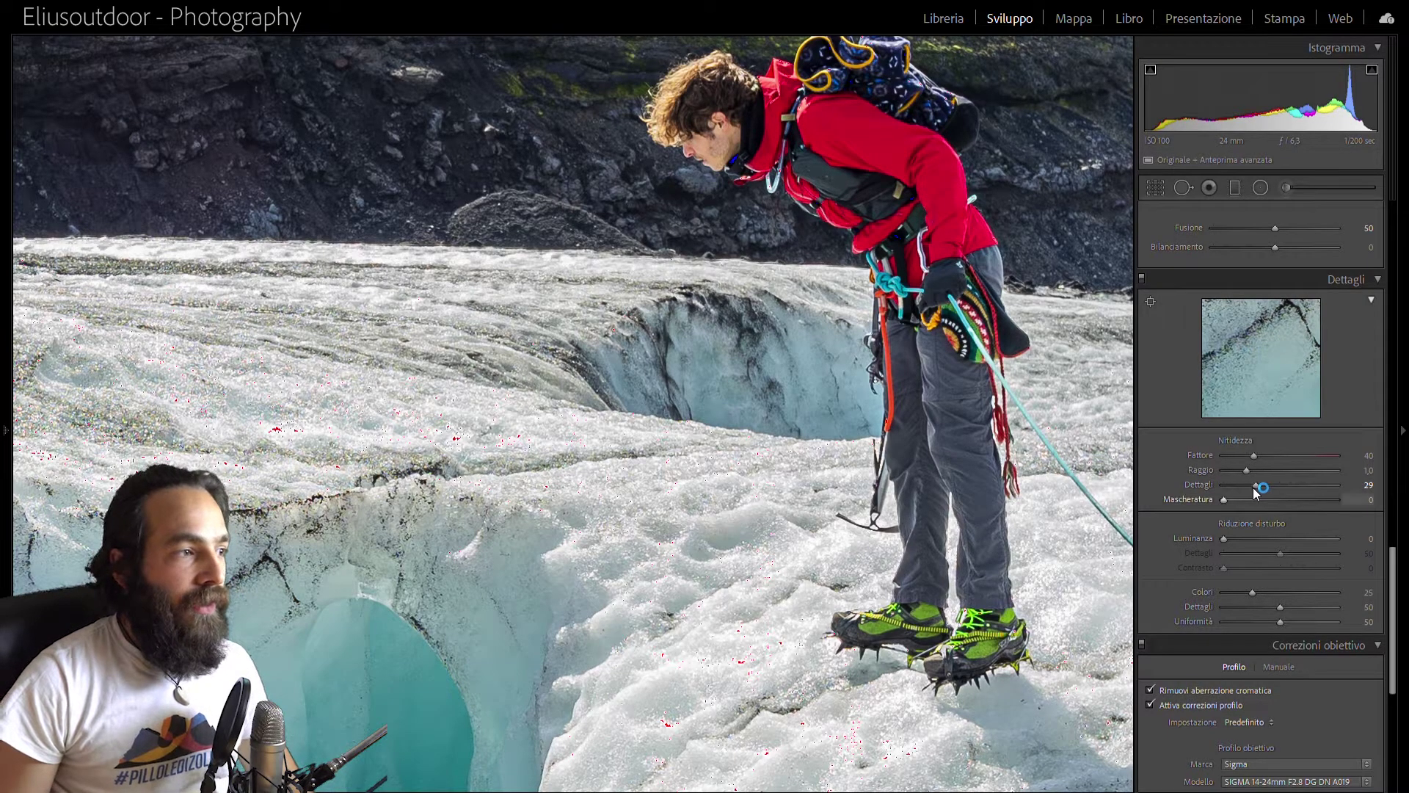
left_click_drag(927, 322, 934, 371)
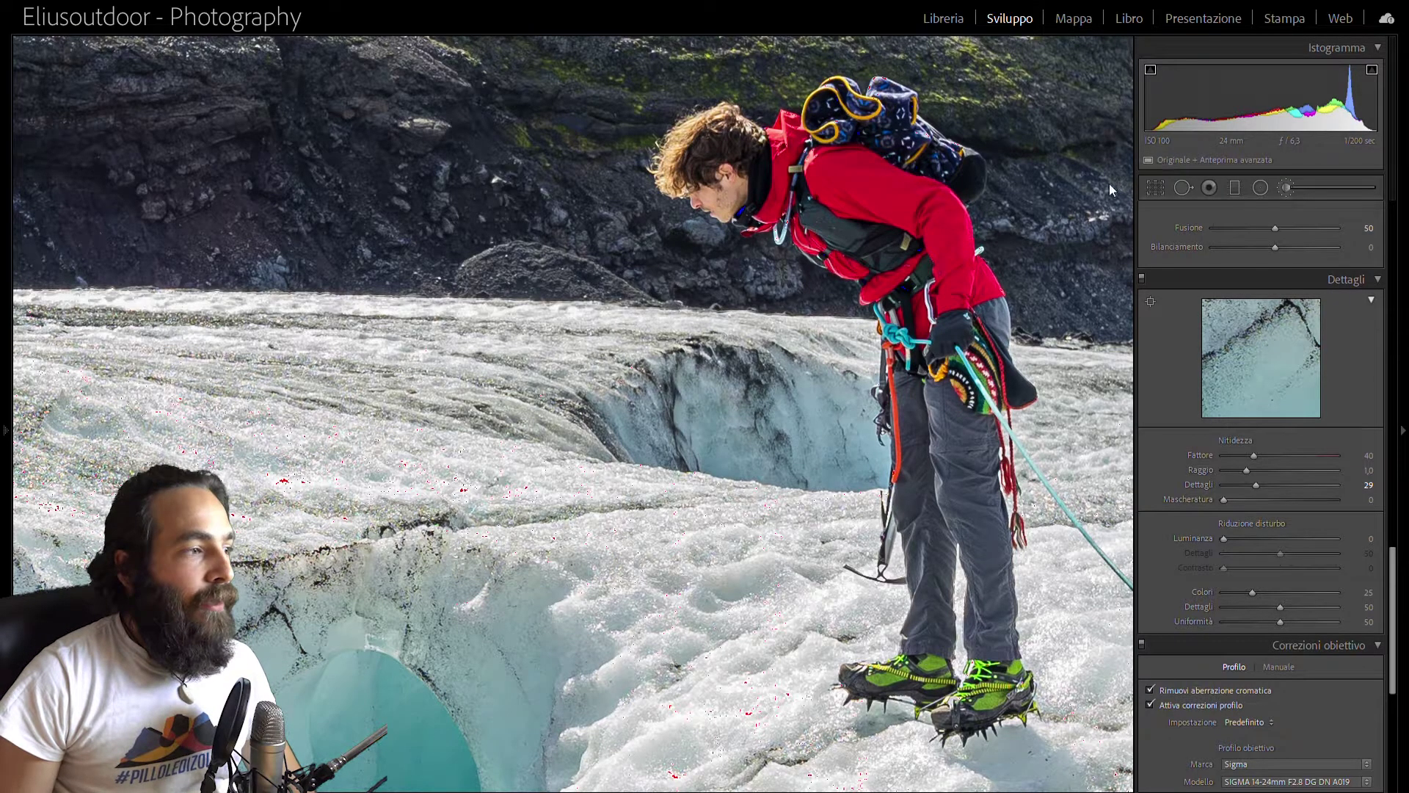
key("k")
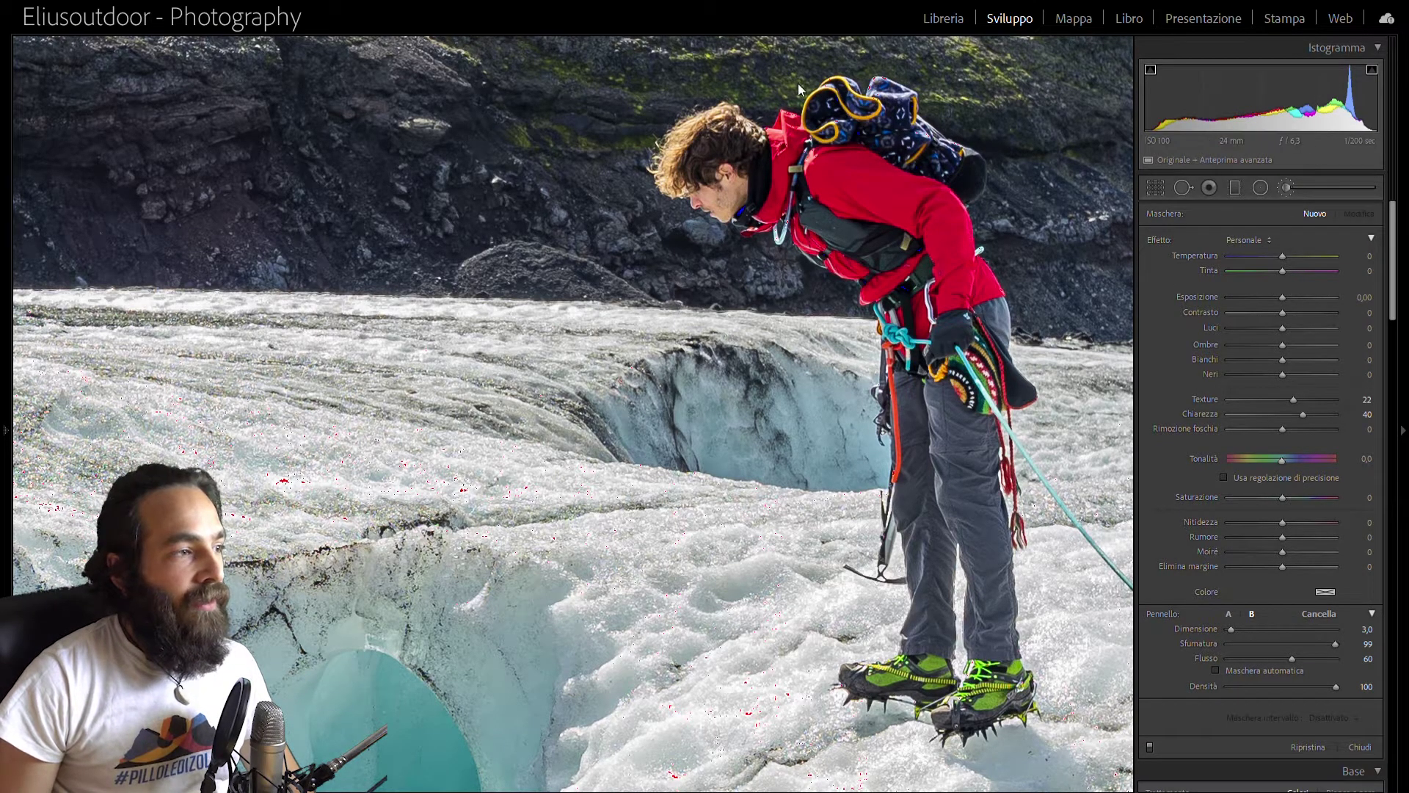
Step: Paint the brush mask over the climber's hair, face, trouser leg and backpack
scroll(751, 173, "up", 4)
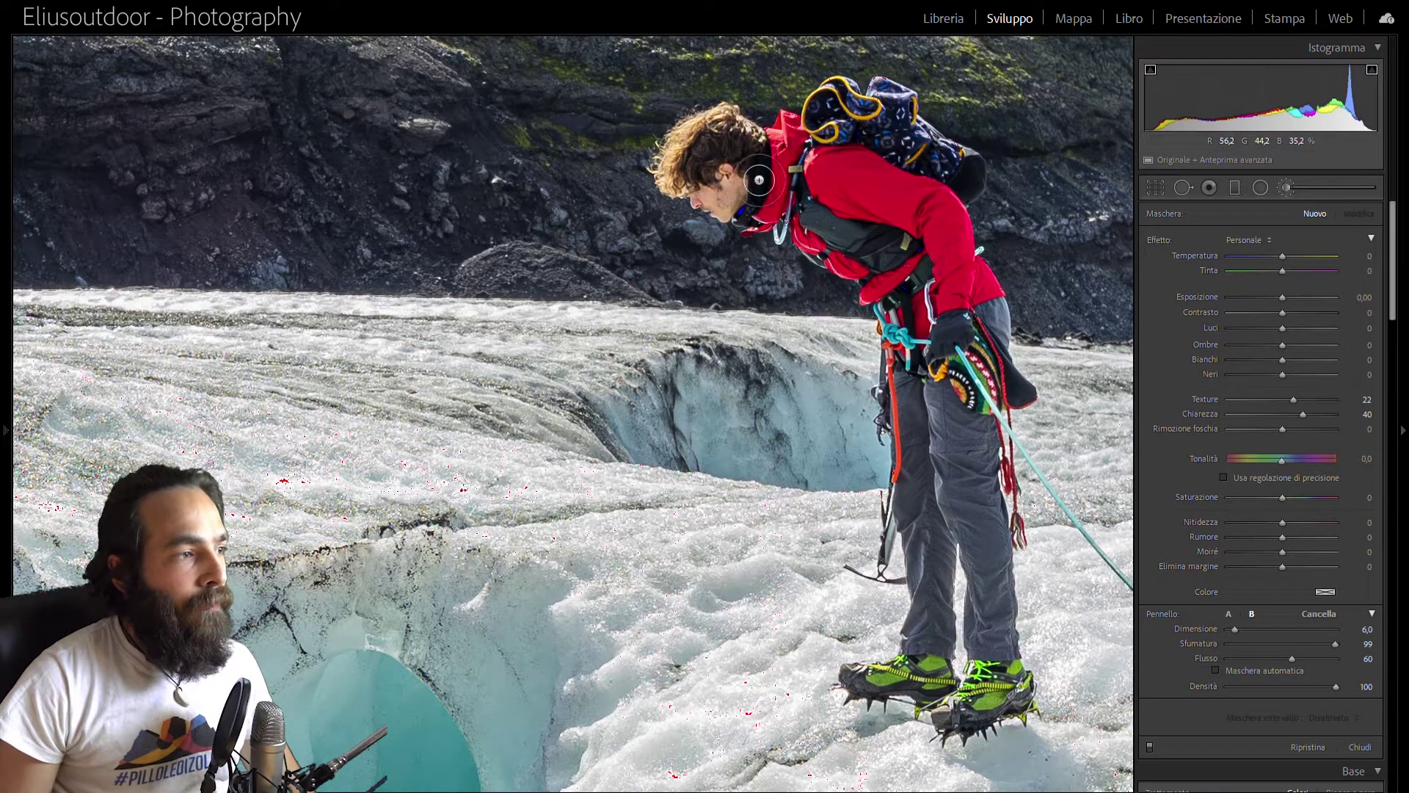
left_click_drag(750, 176, 840, 193)
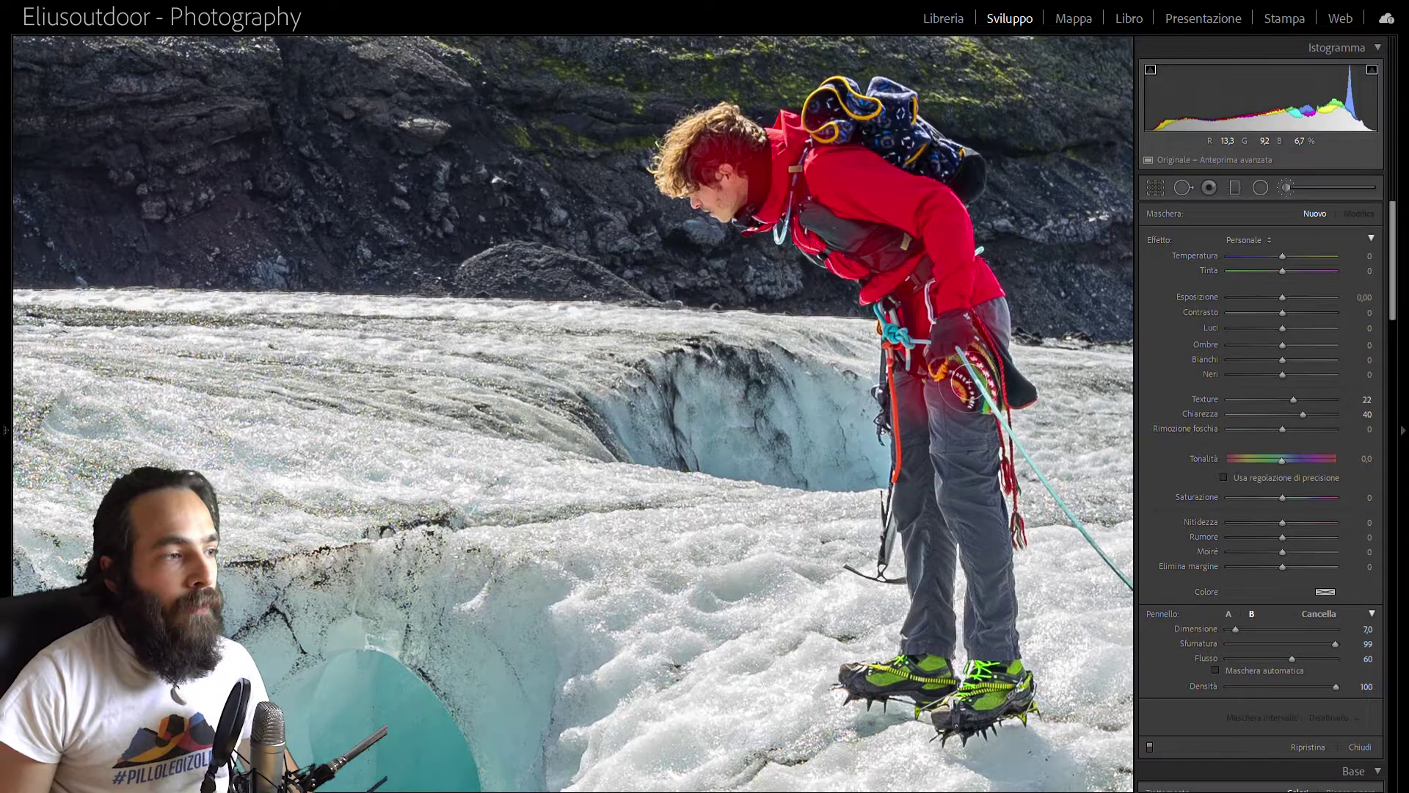
left_click_drag(952, 444, 949, 506)
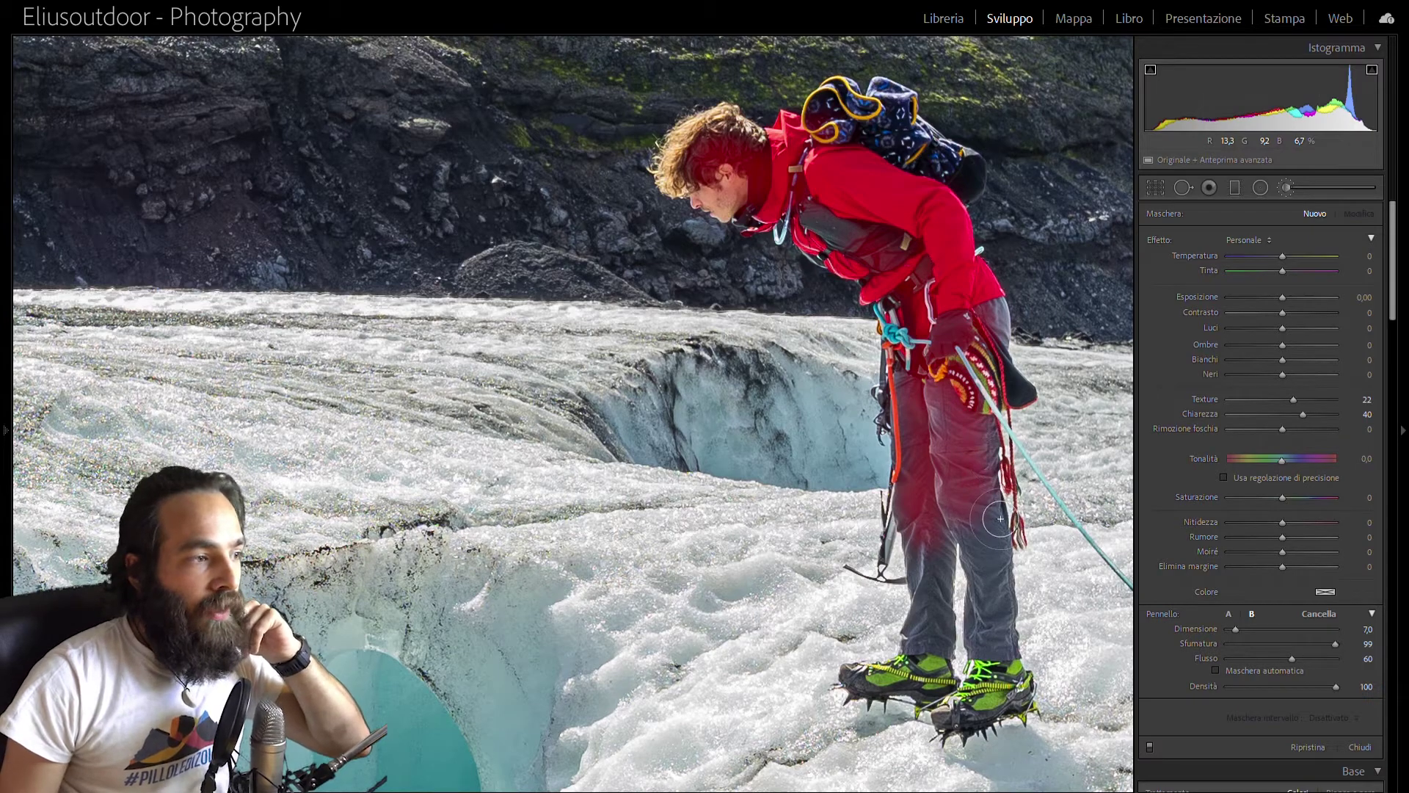
left_click_drag(1005, 543, 966, 529)
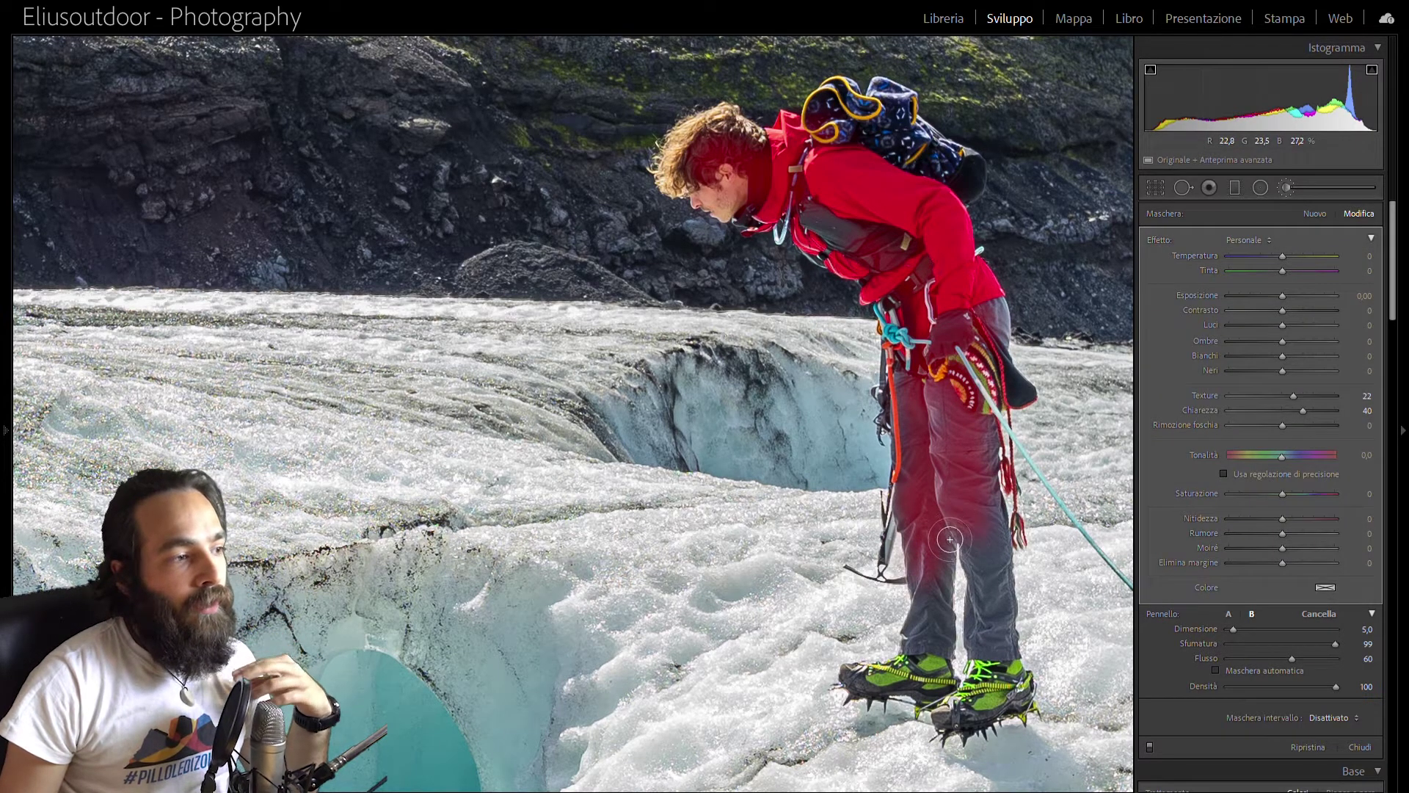
scroll(966, 529, "down", 2)
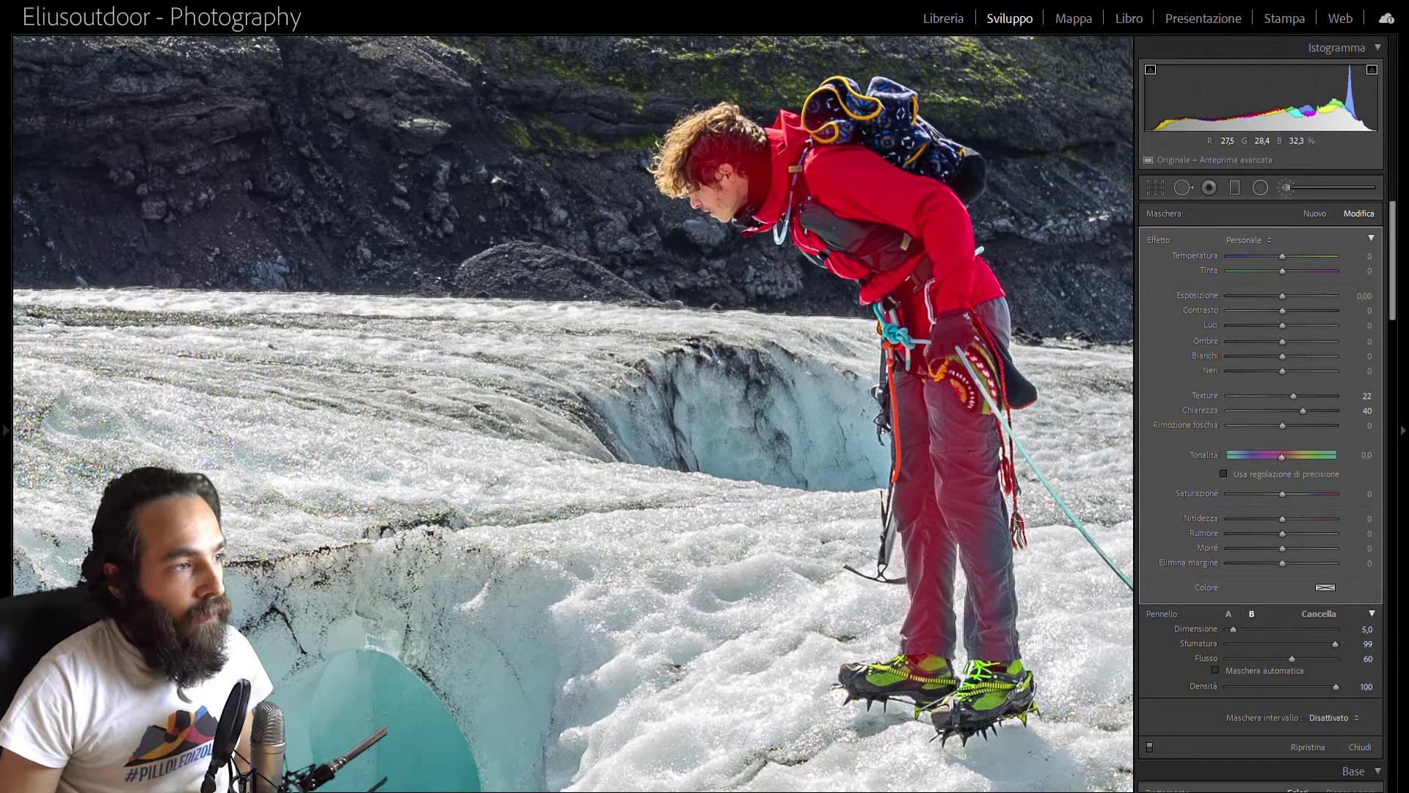
scroll(1013, 529, "down", 1)
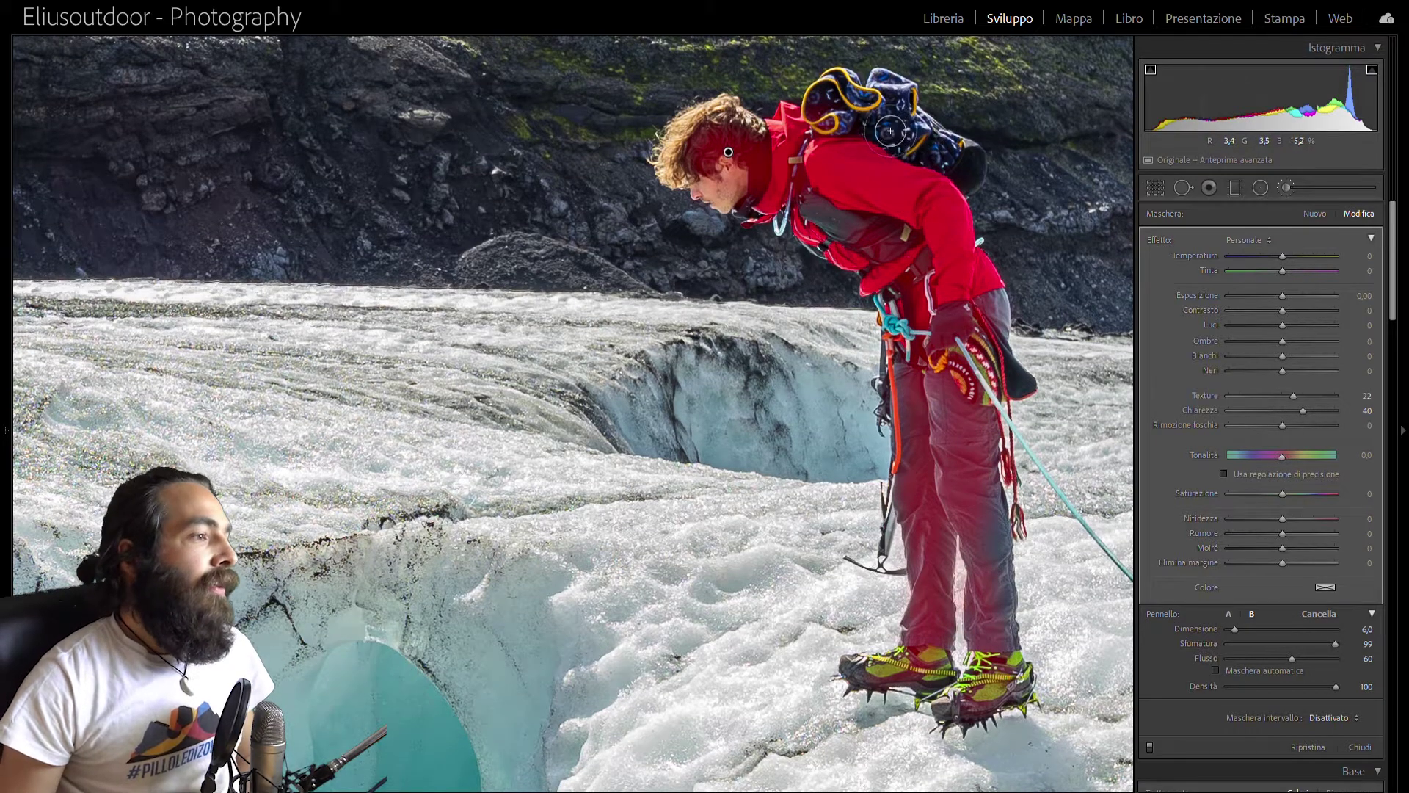
mouse_move(890, 131)
left_mouse_down()
mouse_move(867, 228)
mouse_move(957, 285)
left_mouse_up()
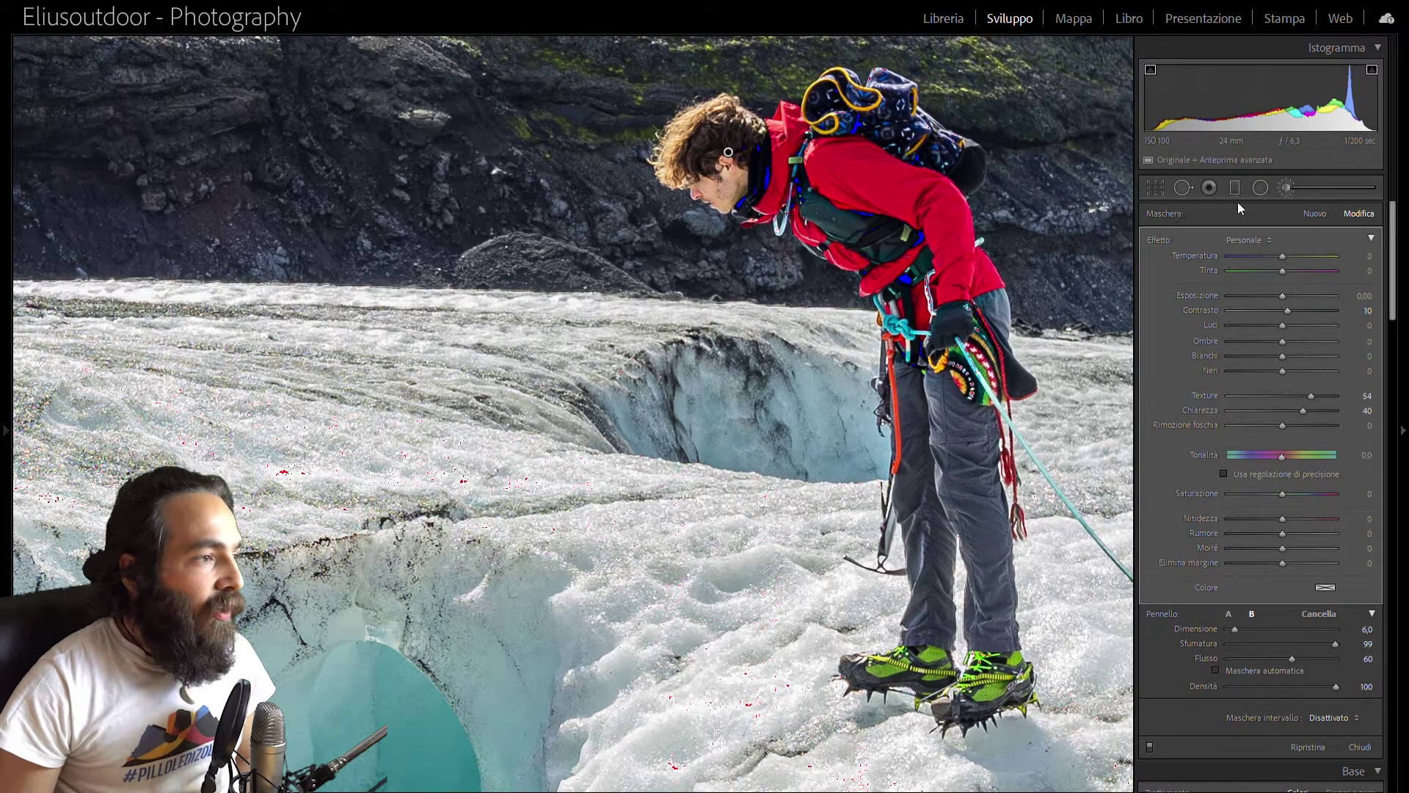
Step: Hide the mask overlay, lift the climber brush's blacks to +3, and close the brush
left_click(1151, 730)
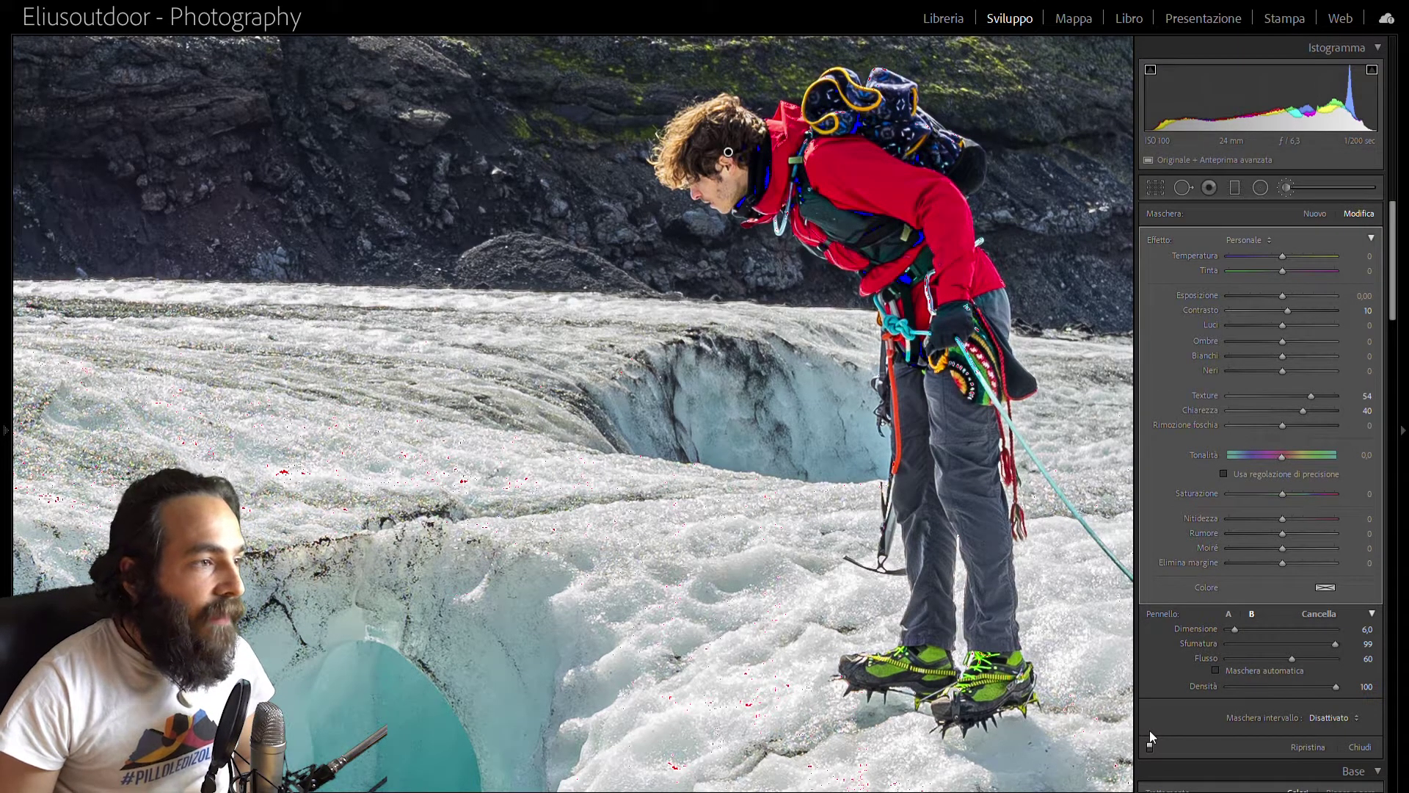
left_click_drag(1283, 371, 1284, 356)
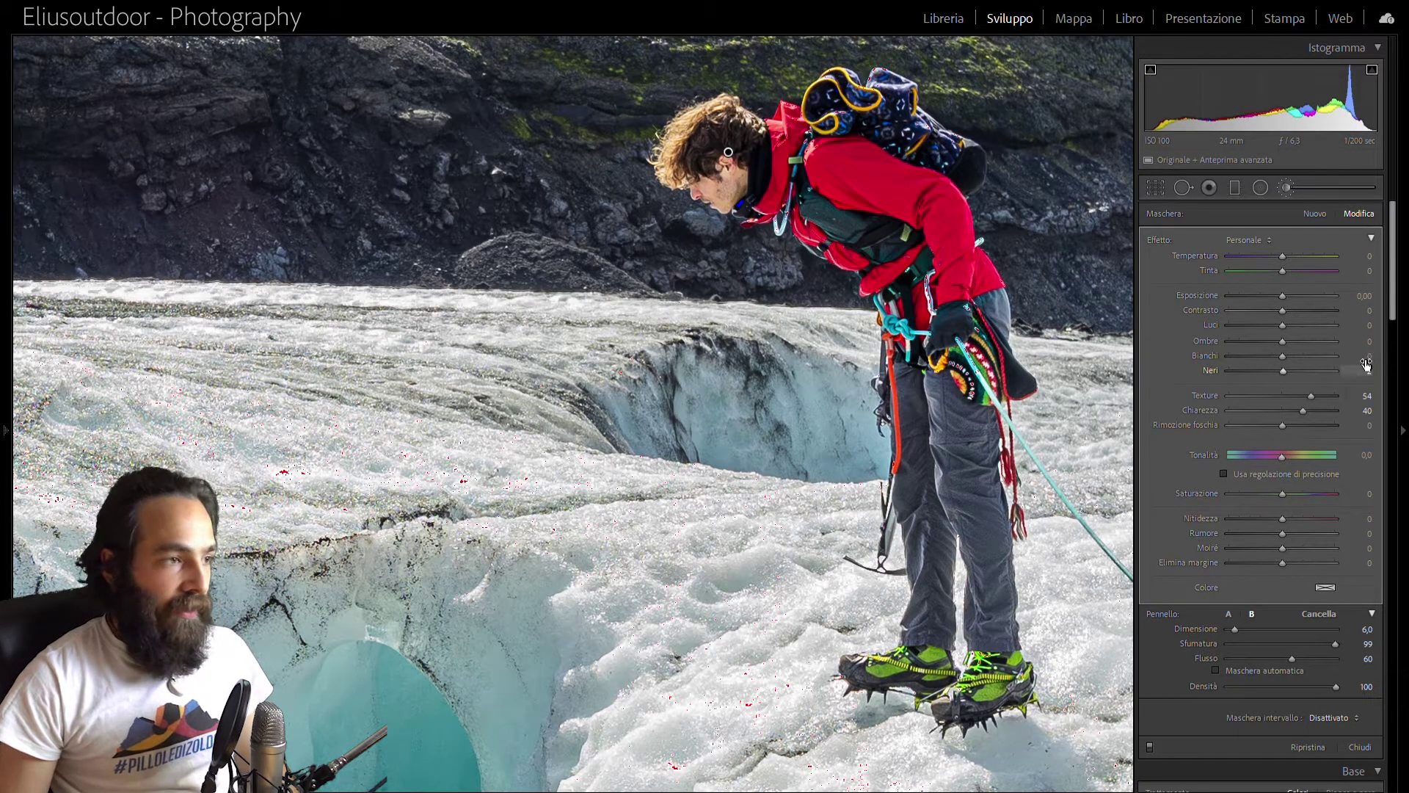
left_click_drag(1366, 365, 1372, 365)
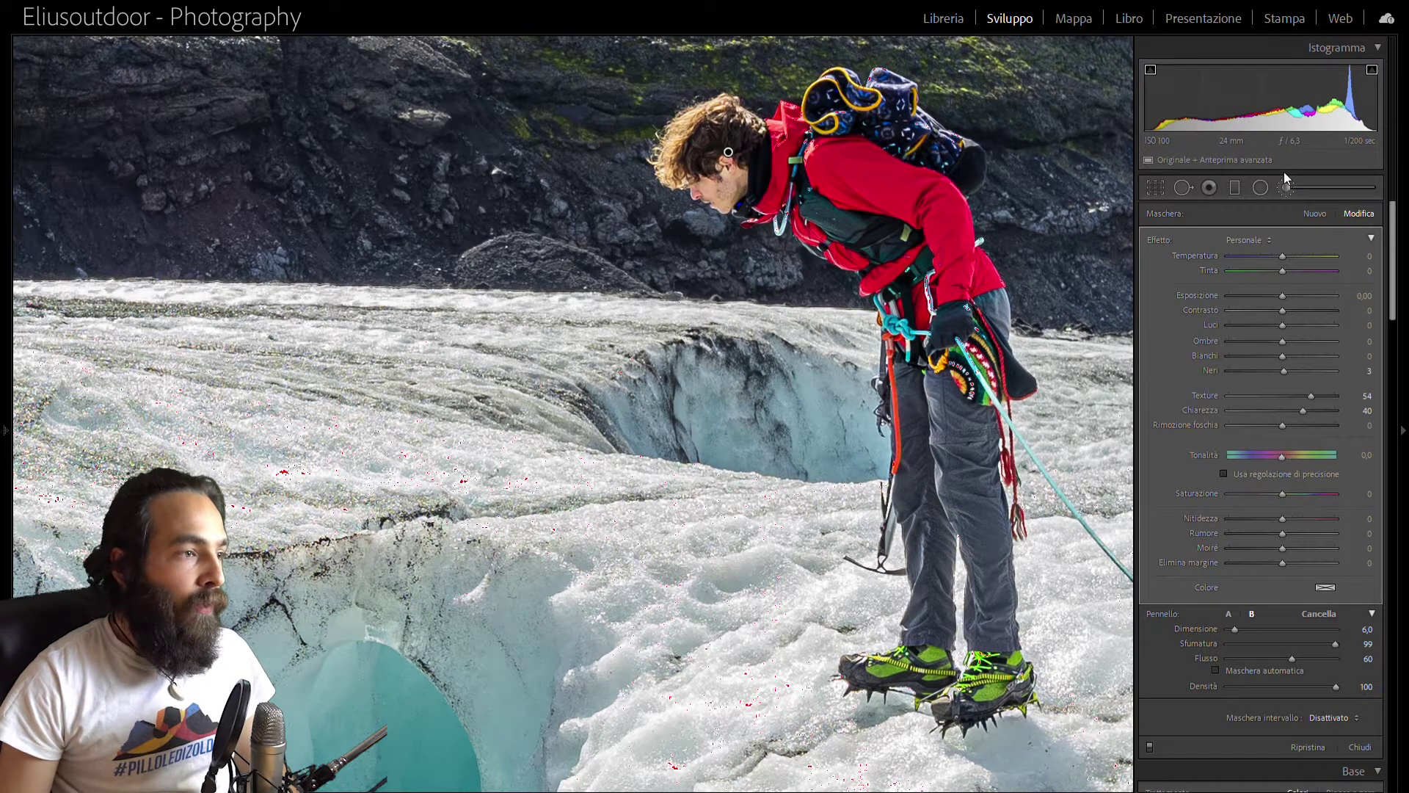
key("k")
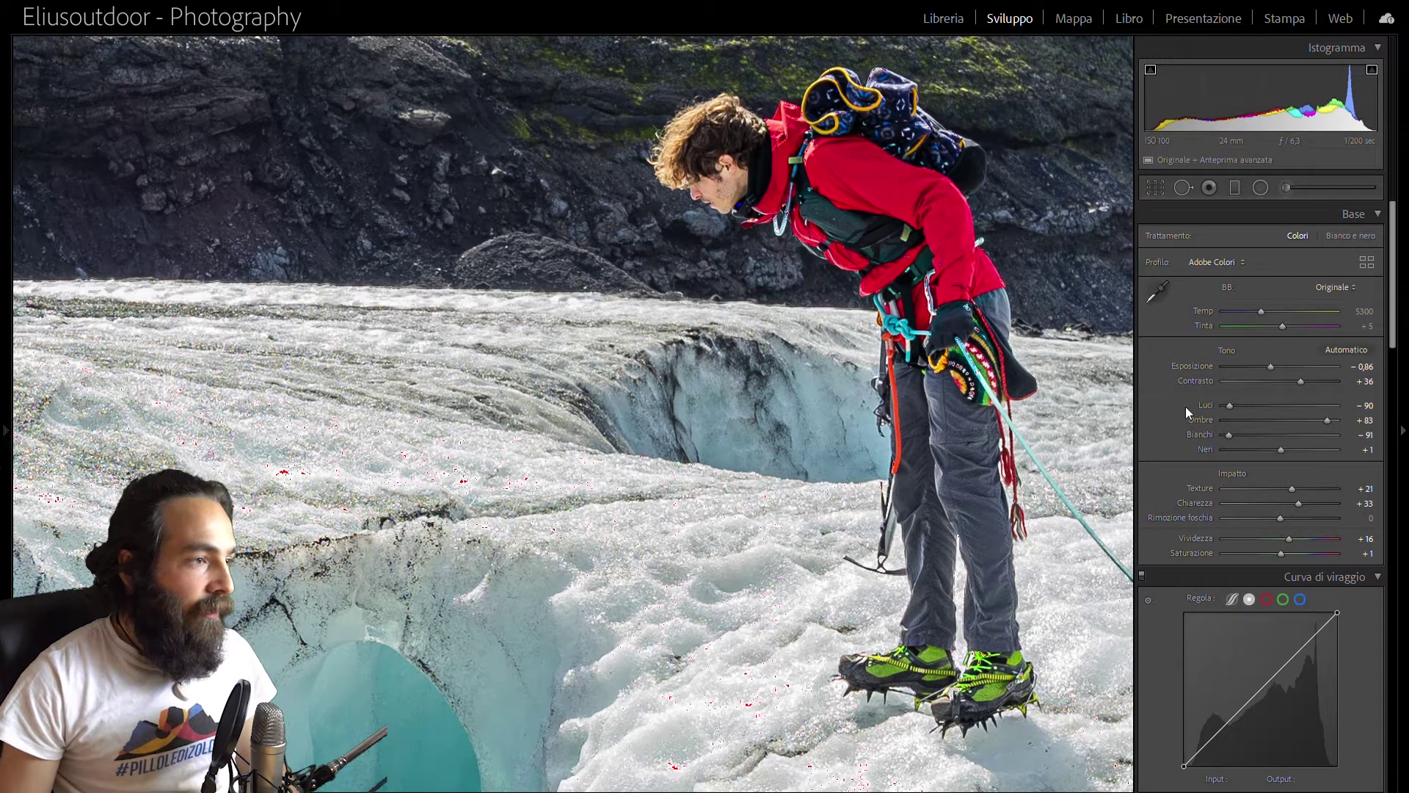
Step: Add a darkening post-crop vignette to the photo in the Effects panel
scroll(1179, 439, "down", 5)
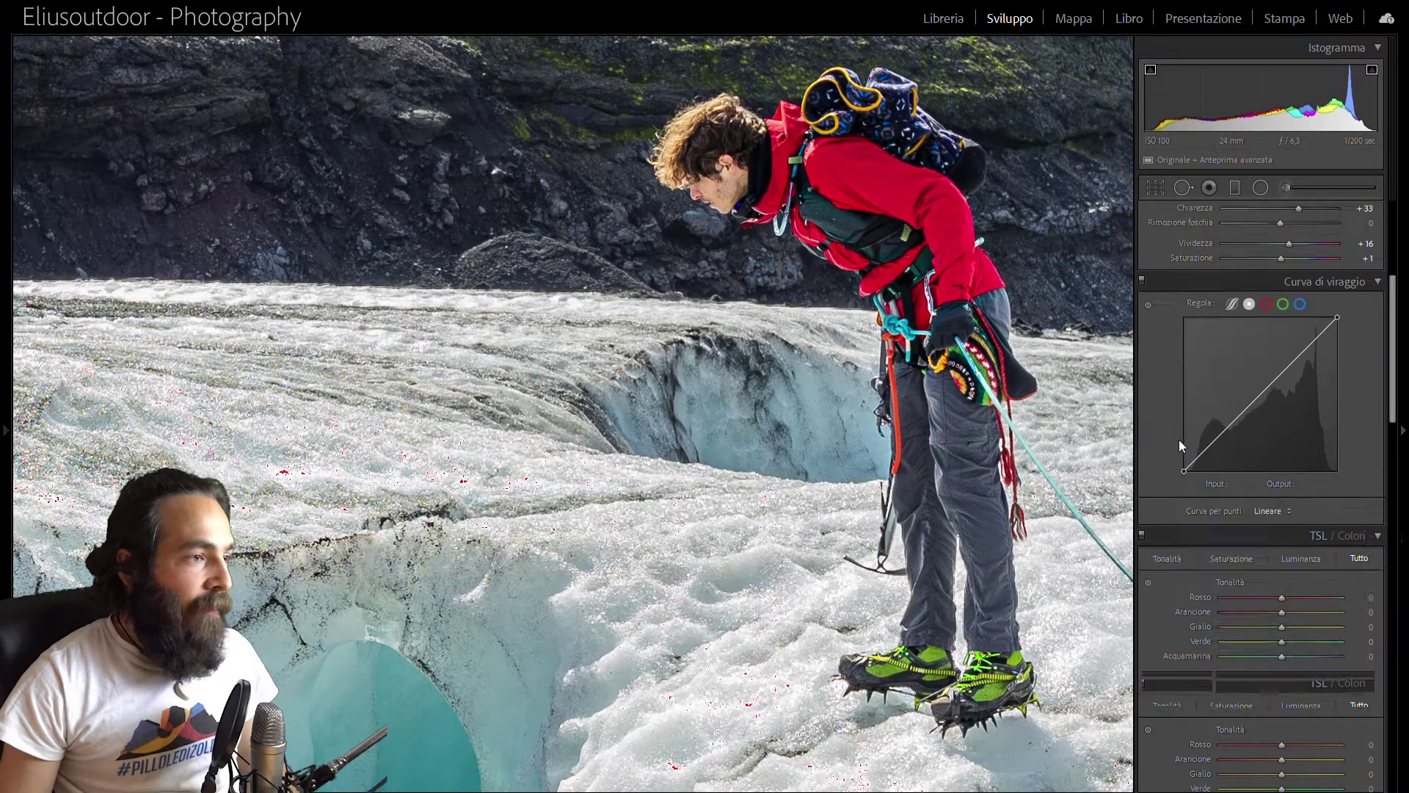
scroll(1179, 439, "down", 5)
scroll(1179, 439, "down", 5)
scroll(1179, 440, "down", 3)
scroll(1179, 440, "up", 10)
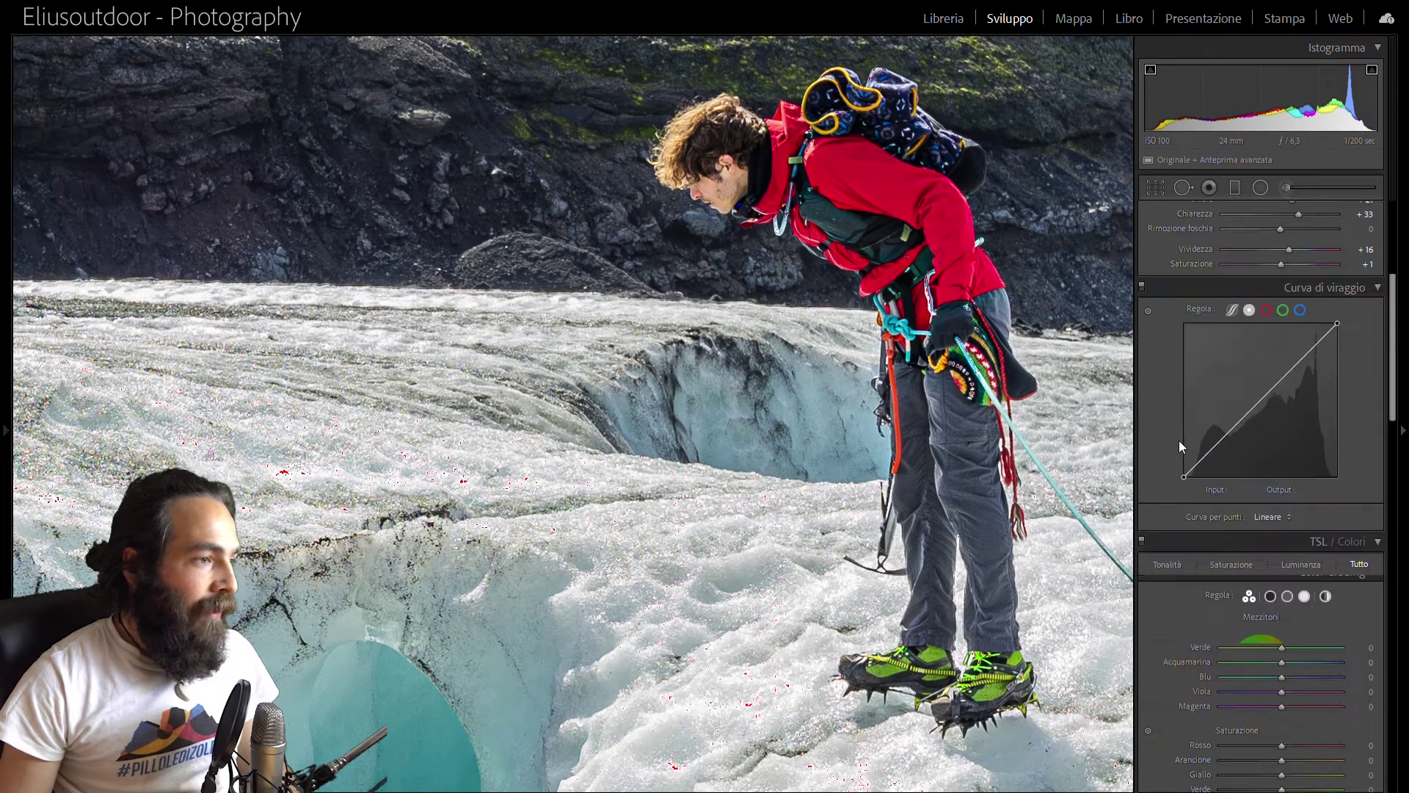
scroll(1179, 440, "up", 5)
scroll(1179, 440, "down", 10)
scroll(1179, 441, "down", 10)
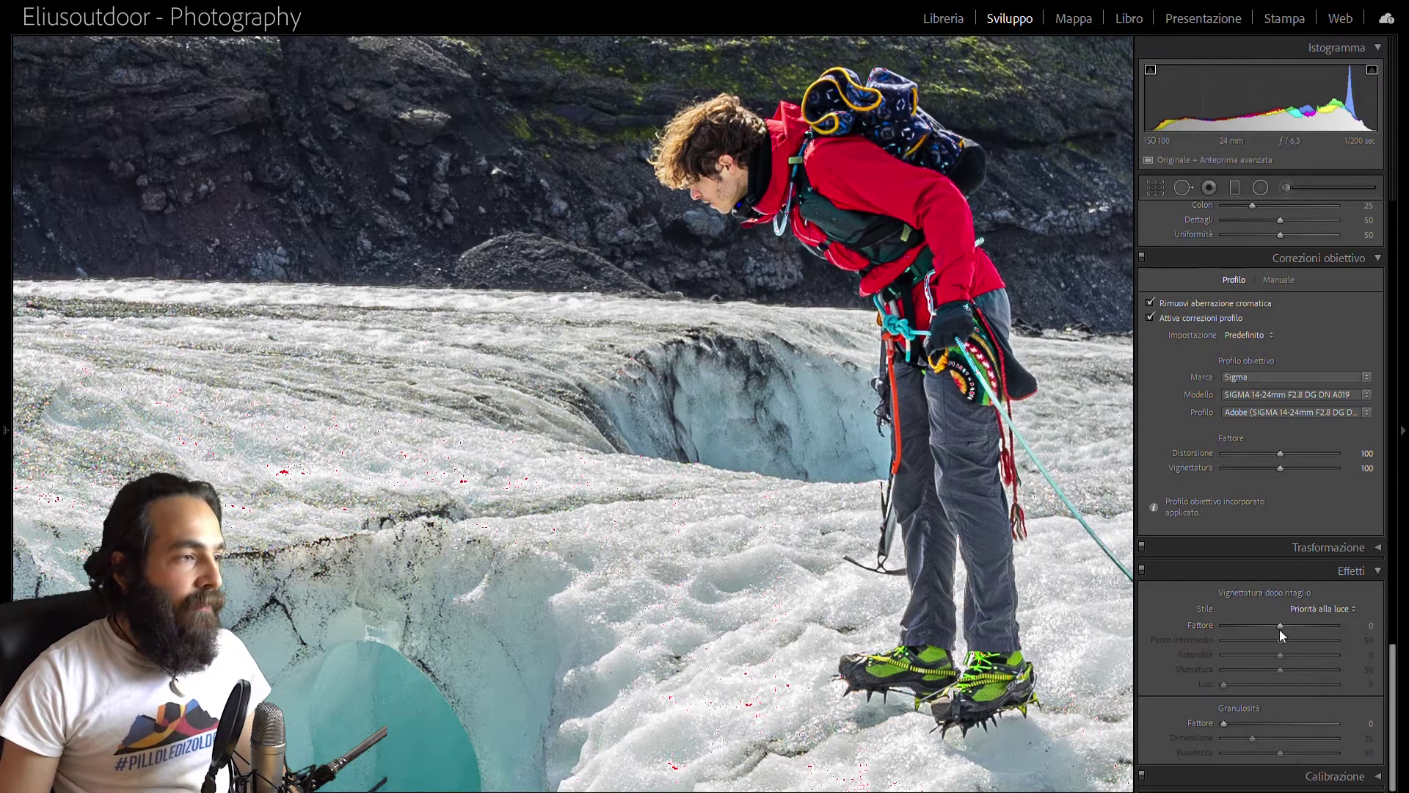
left_click_drag(1280, 625, 1270, 613)
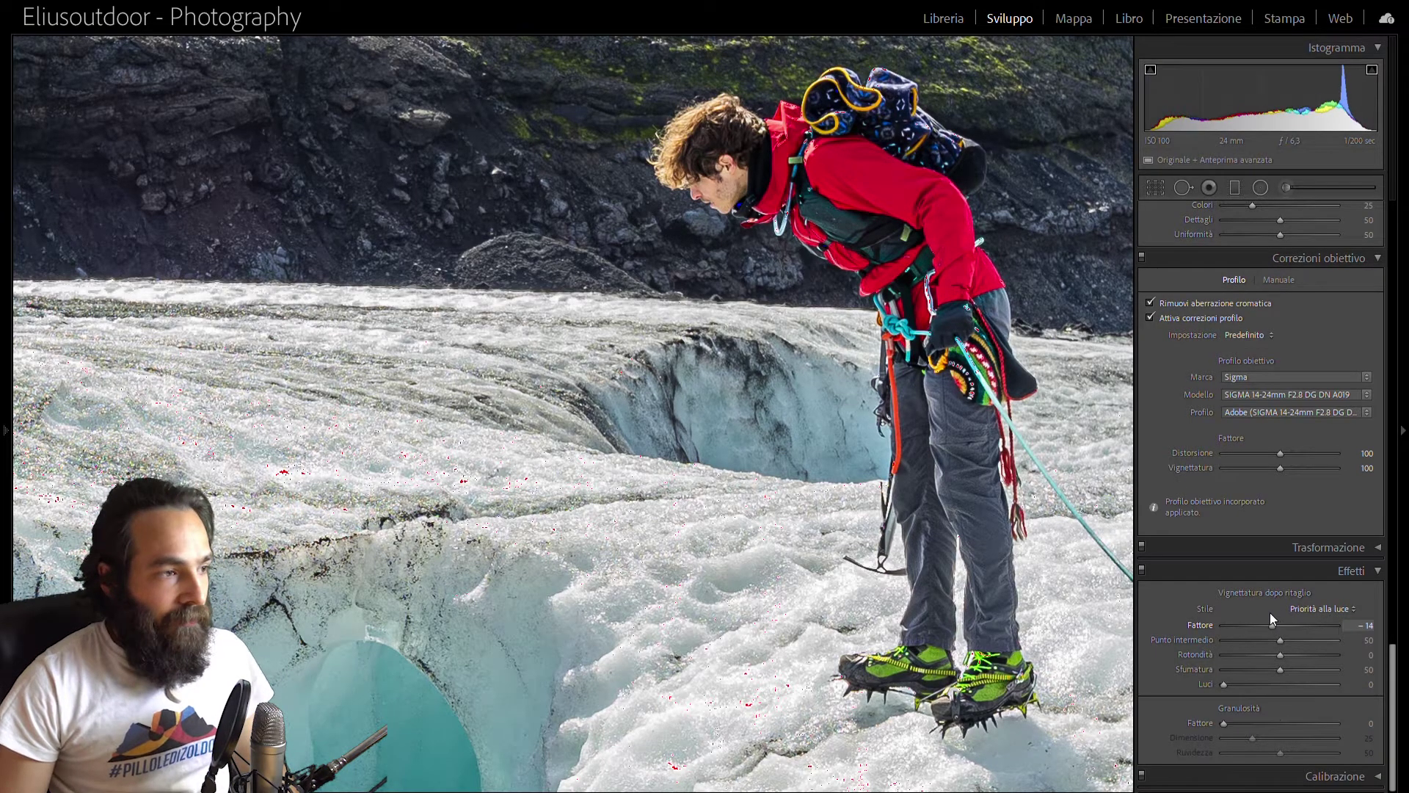
Step: Compare the photo with Effects toggled off and on, and set the vignette amount to −12
left_click(1071, 583)
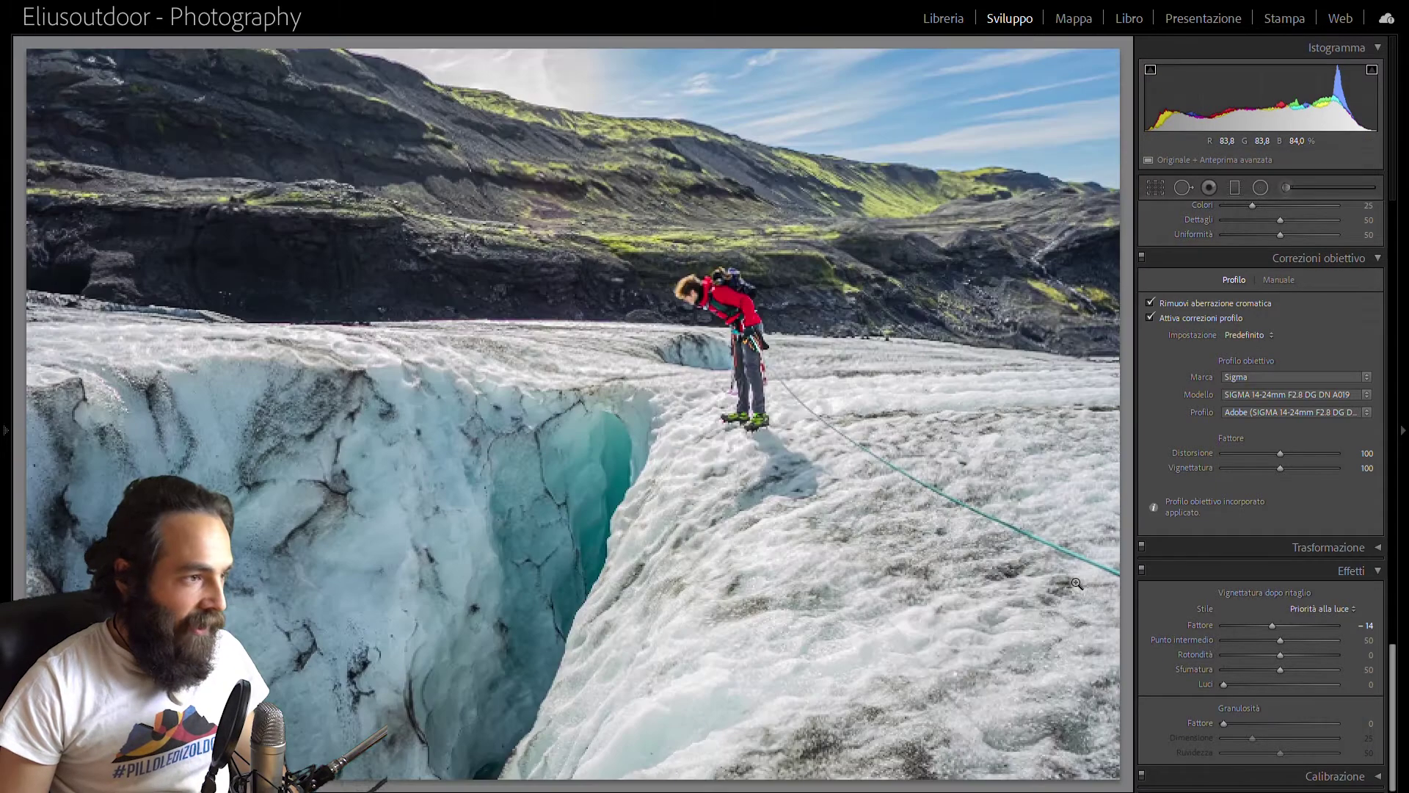
left_click(1143, 558)
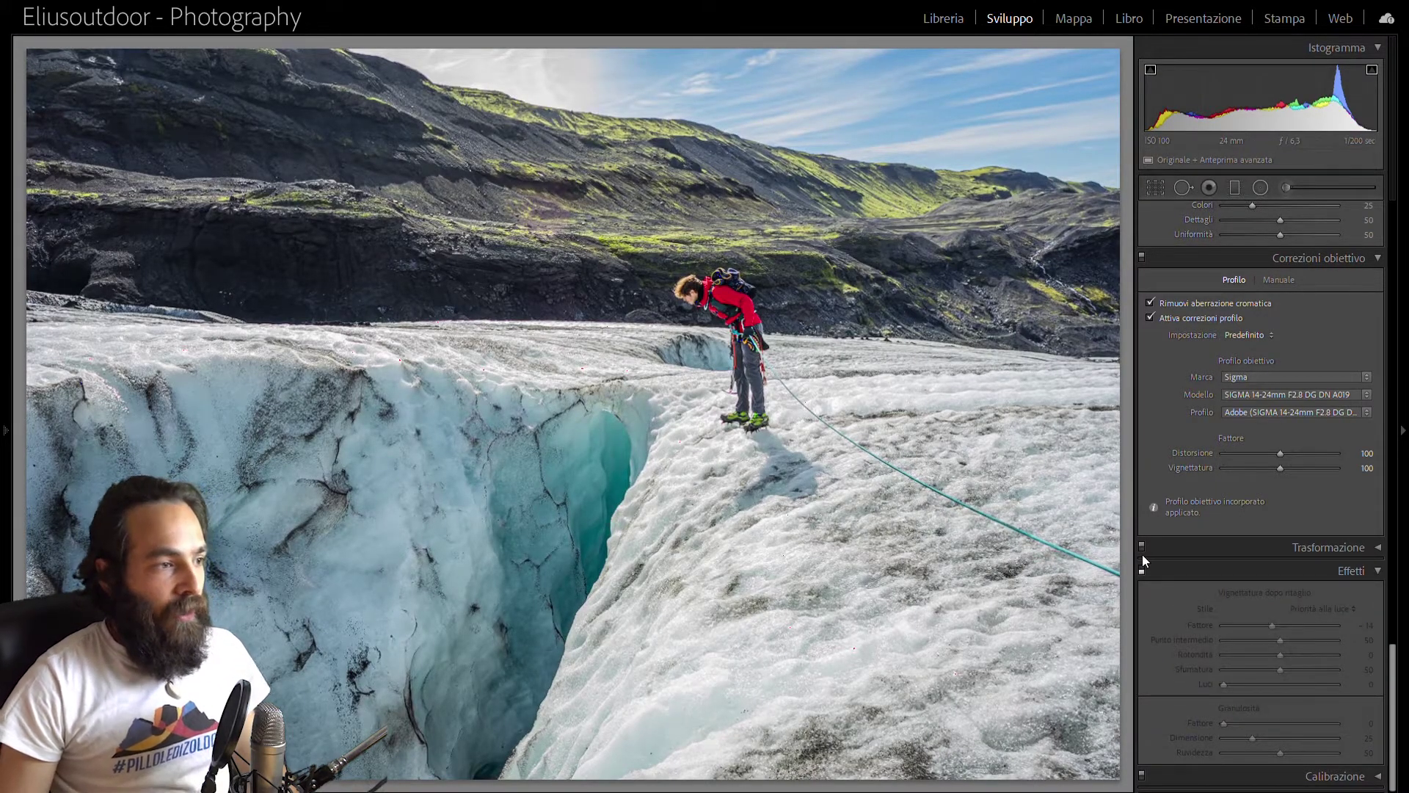
left_click(1143, 559)
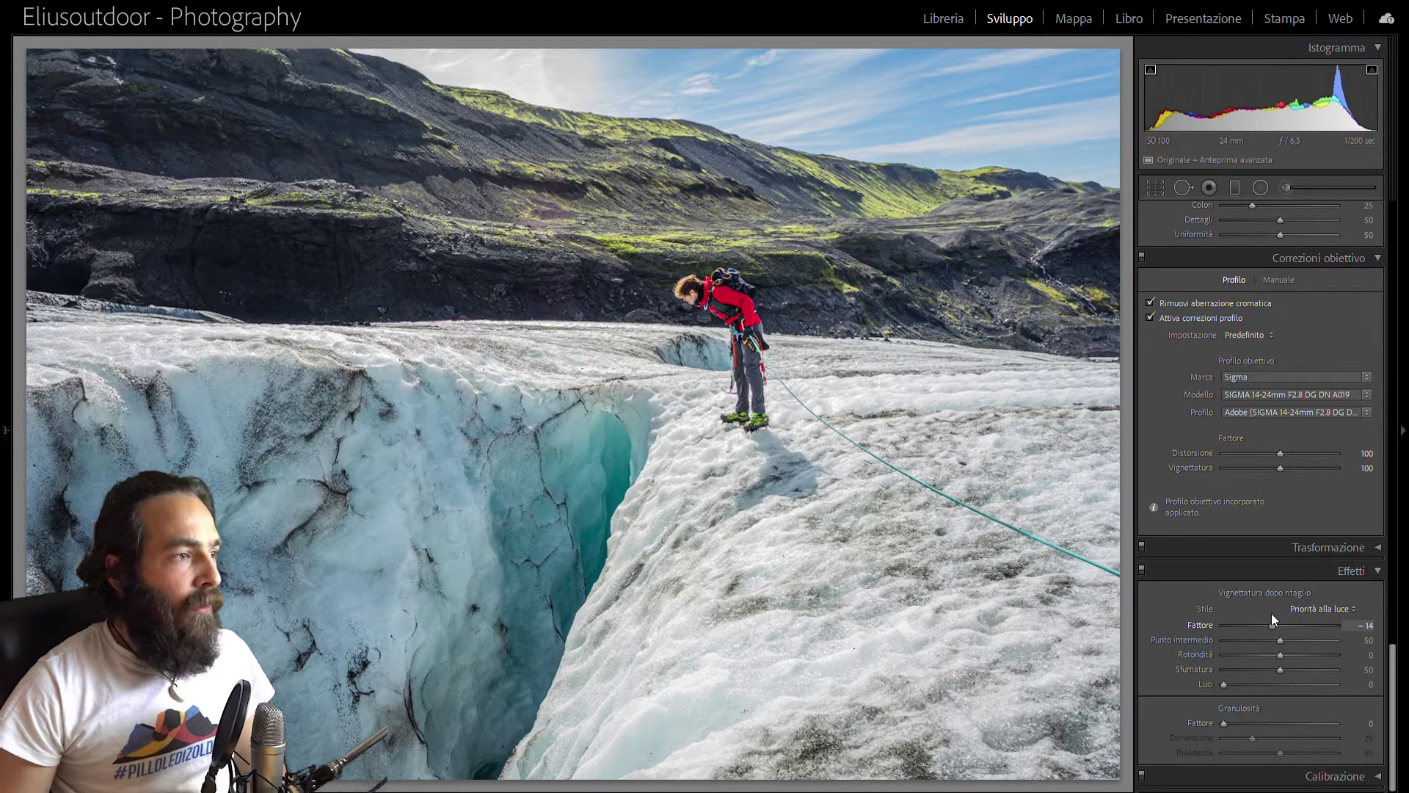
left_click_drag(1272, 614, 1273, 613)
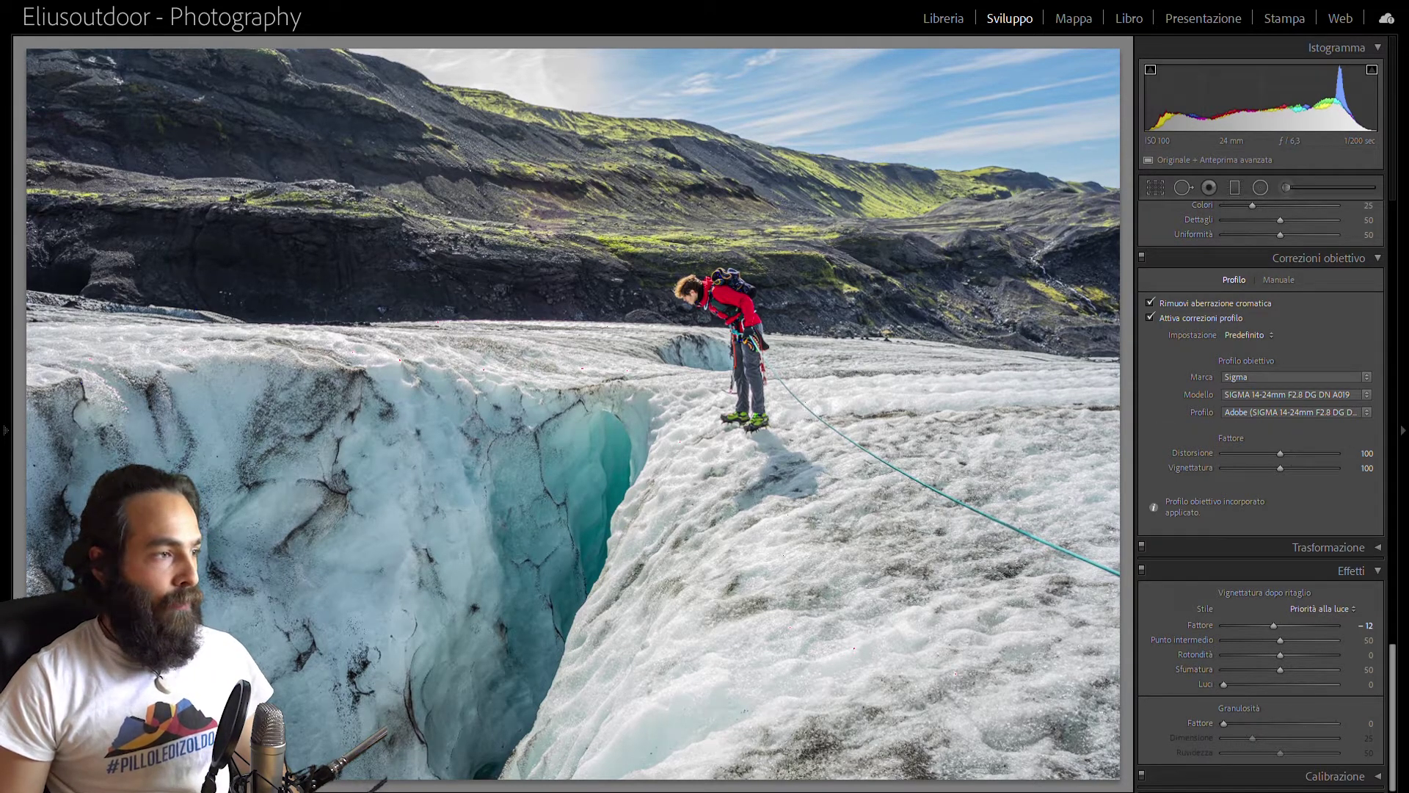
Step: Preview the unedited original, then show the original and edited photo side by side
key("ctrl+shift+r")
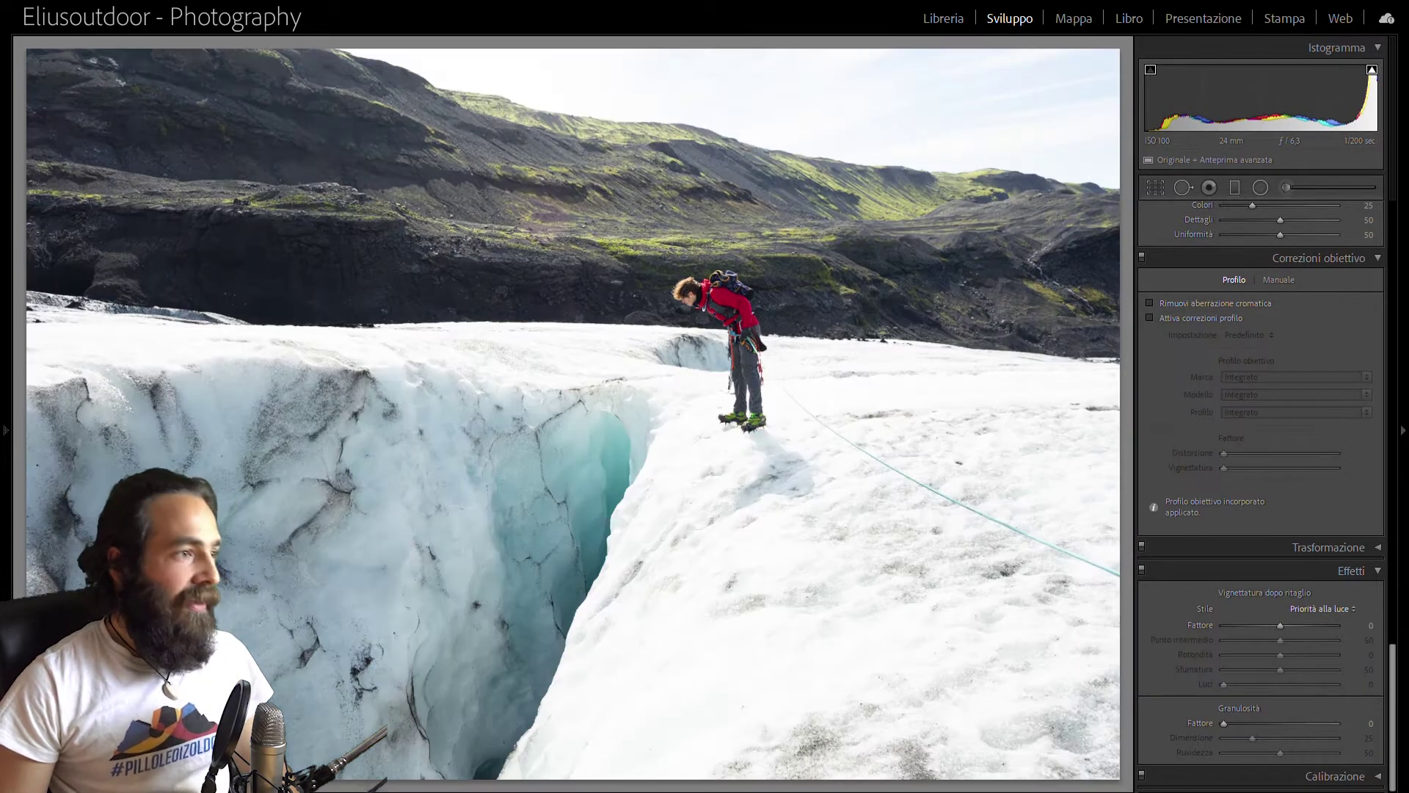
key("j")
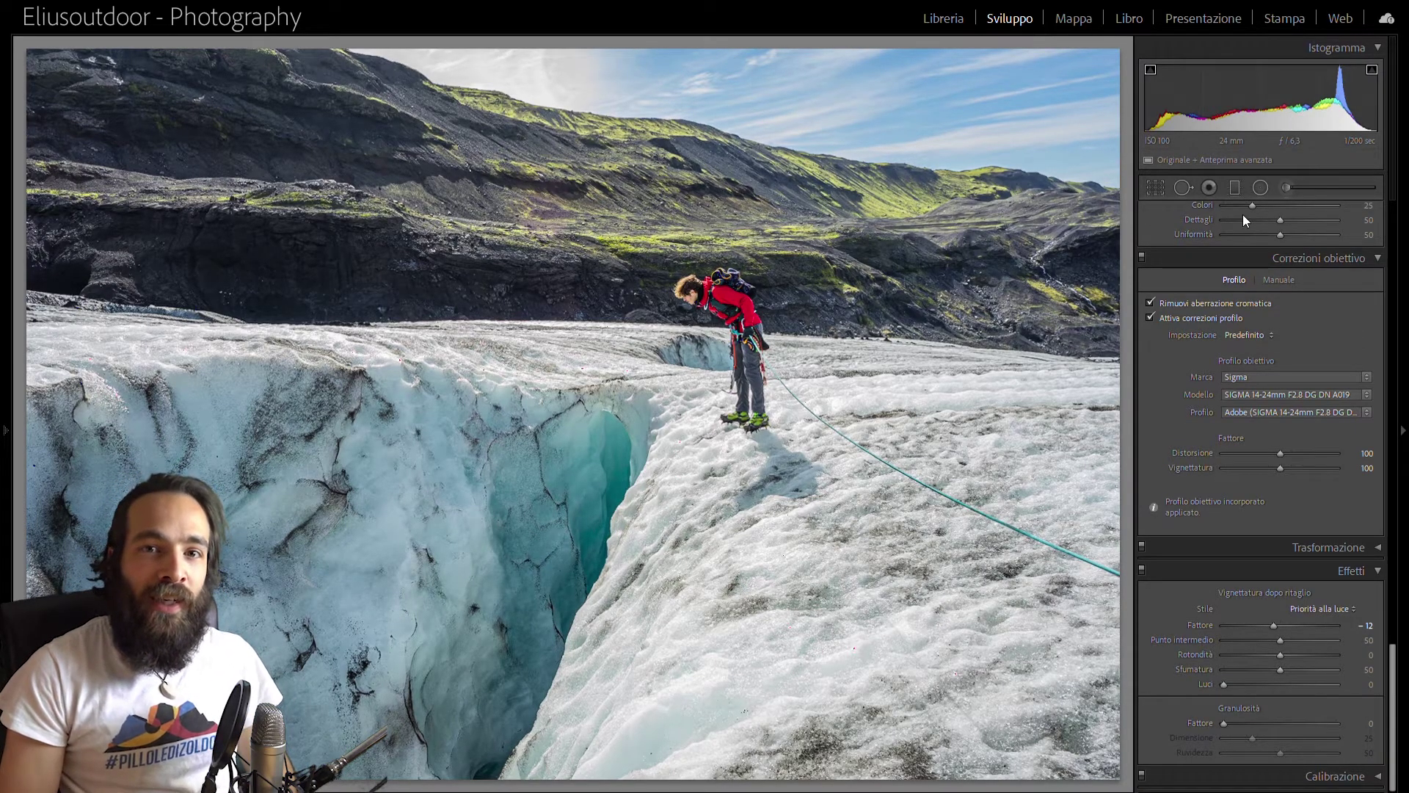
key("y")
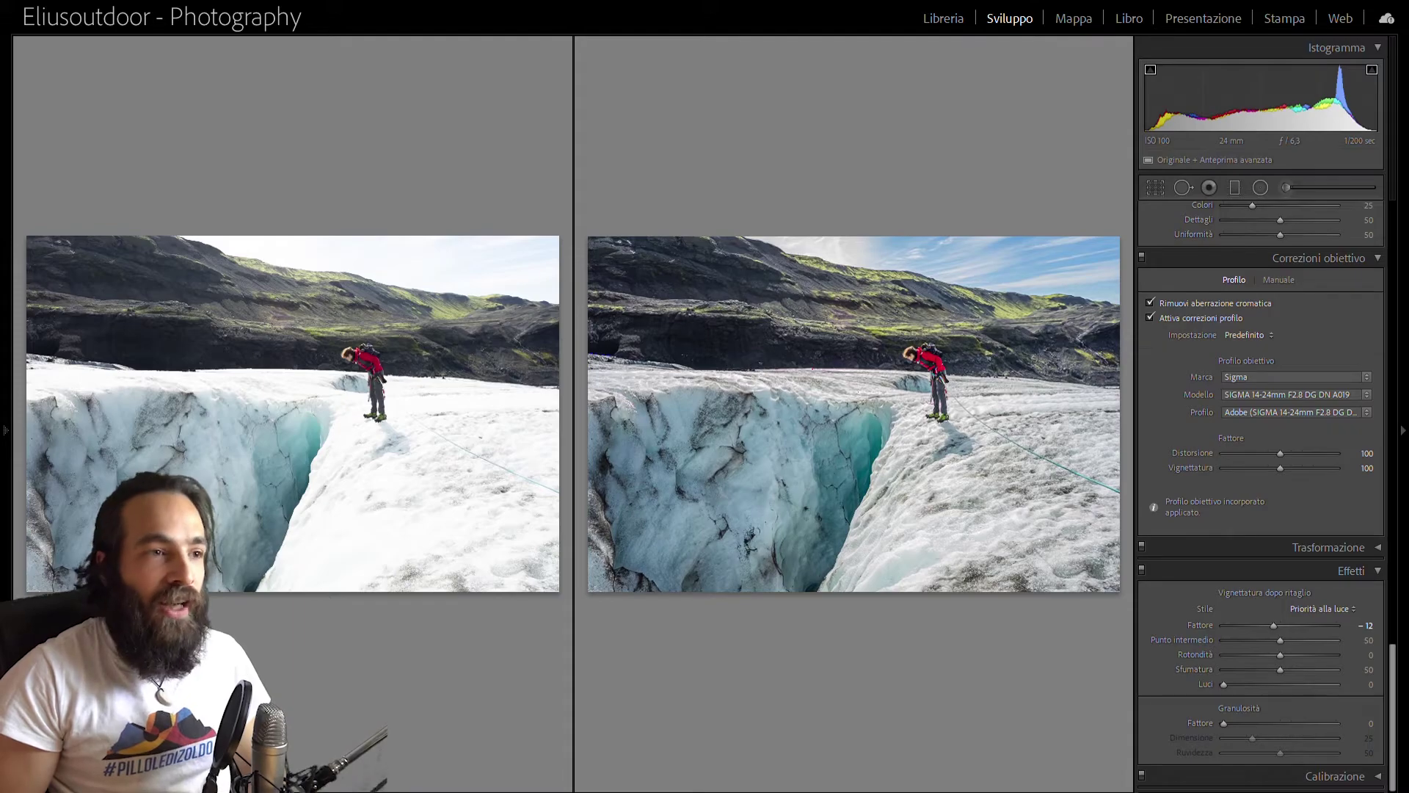
Step: Cycle Before/After layouts, copy After settings to Before, and show the split view
key("alt+y")
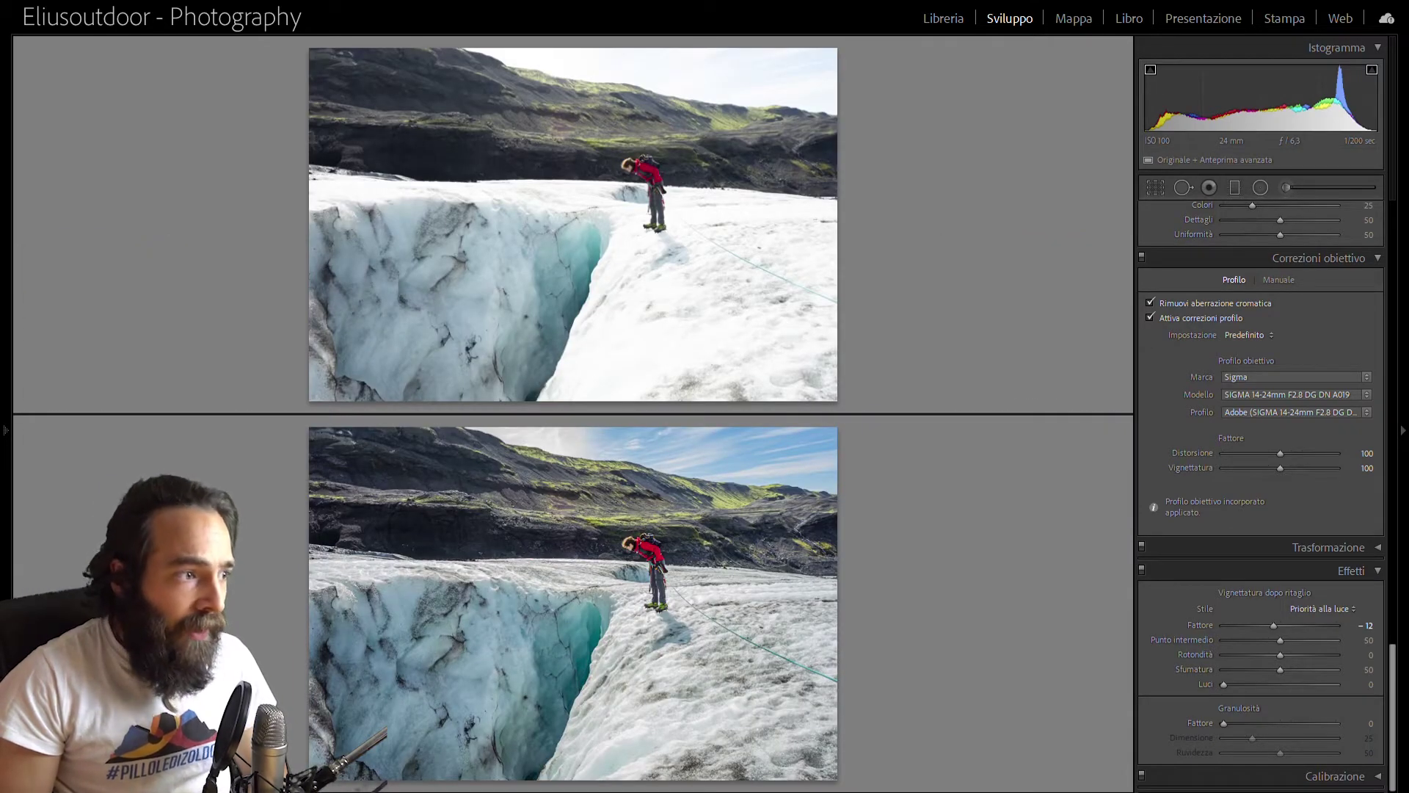
key("y")
key("alt+y")
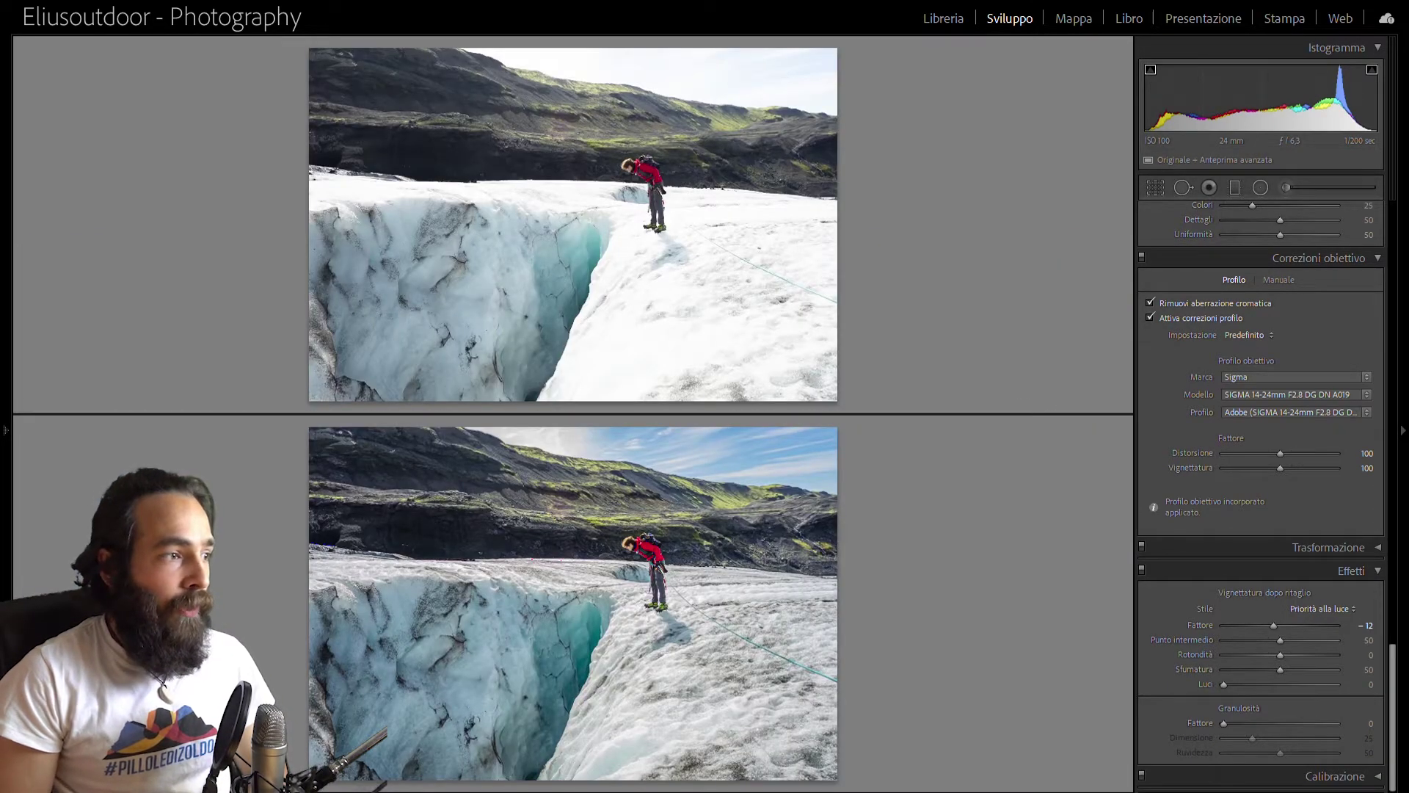
key("y")
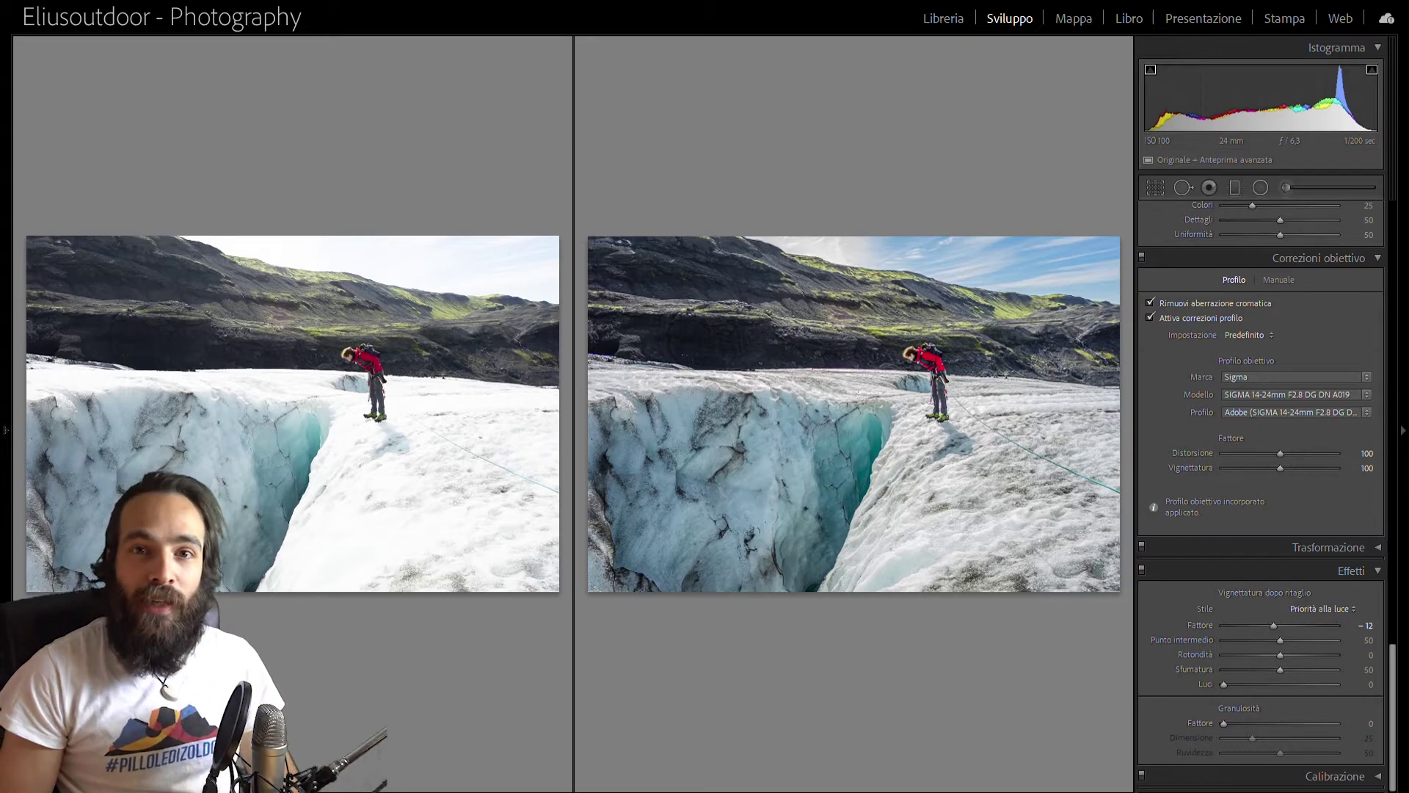
key("alt+y")
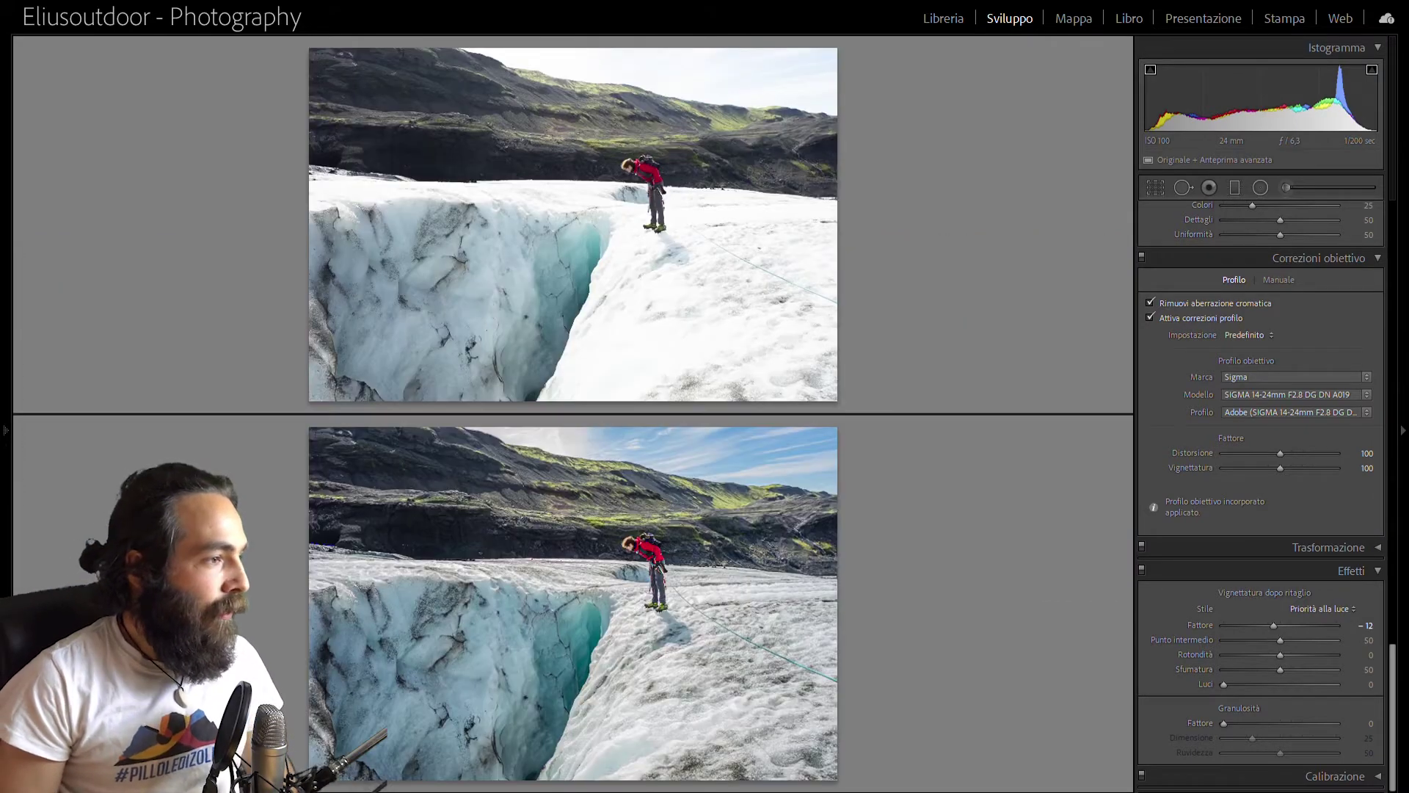
key("y")
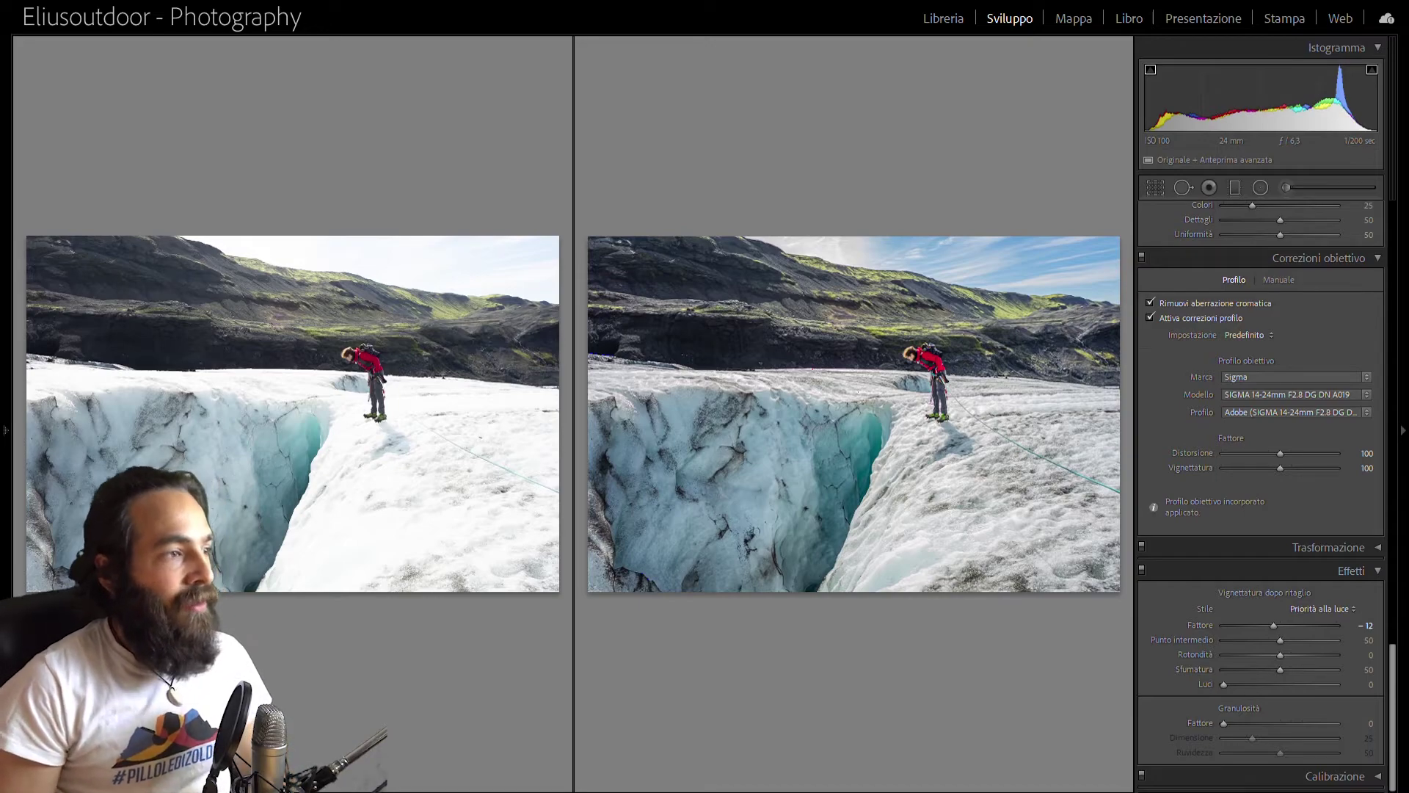
key("ctrl+alt+shift+Left")
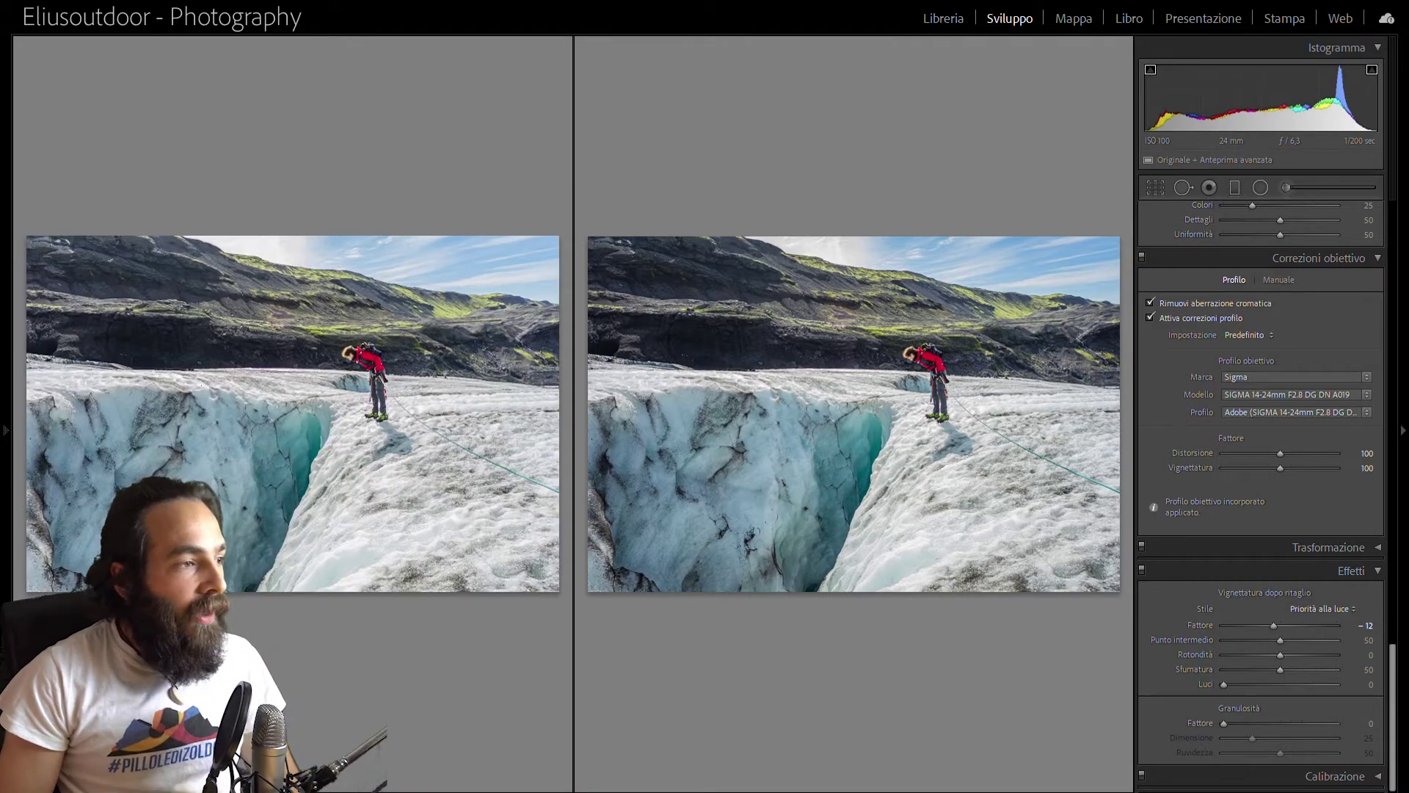
key("shift+y")
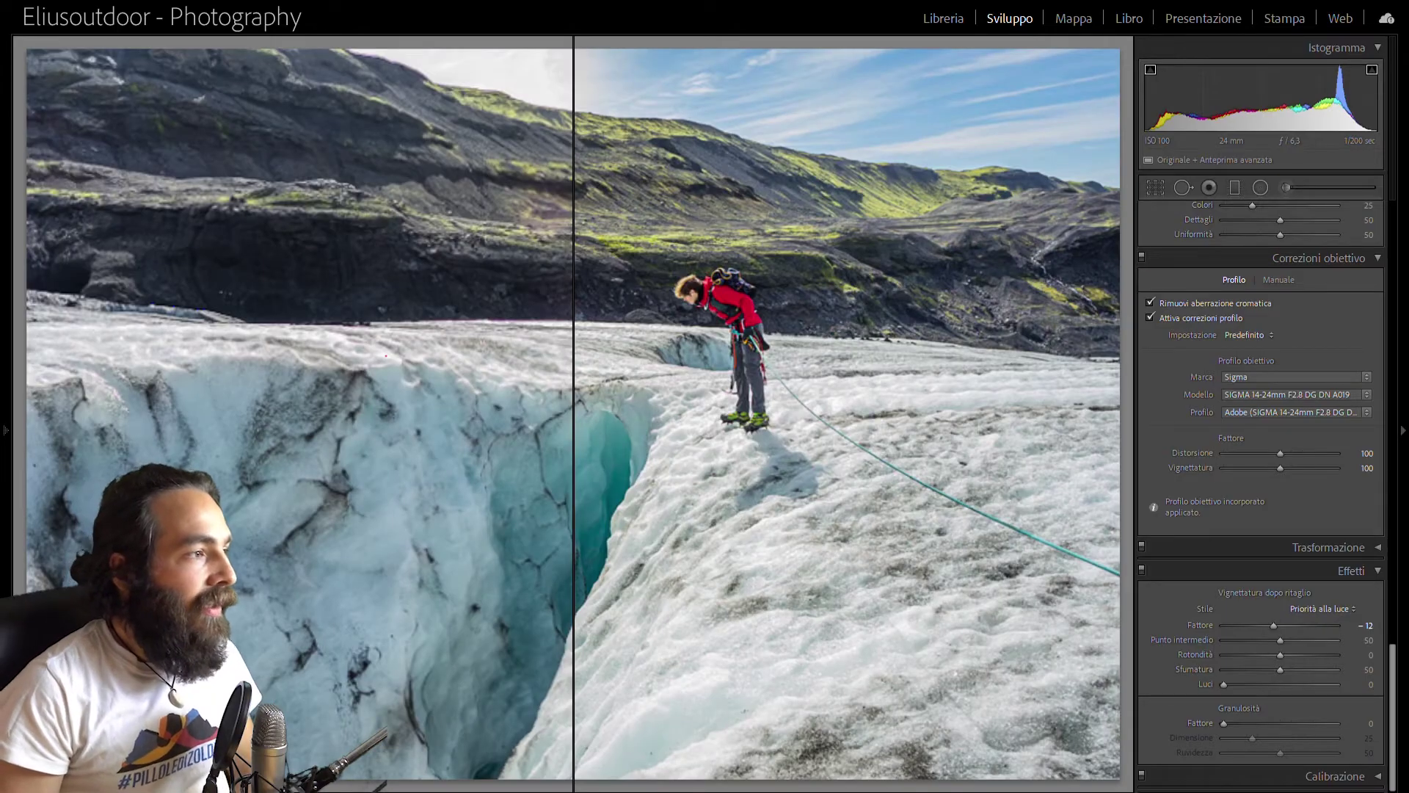